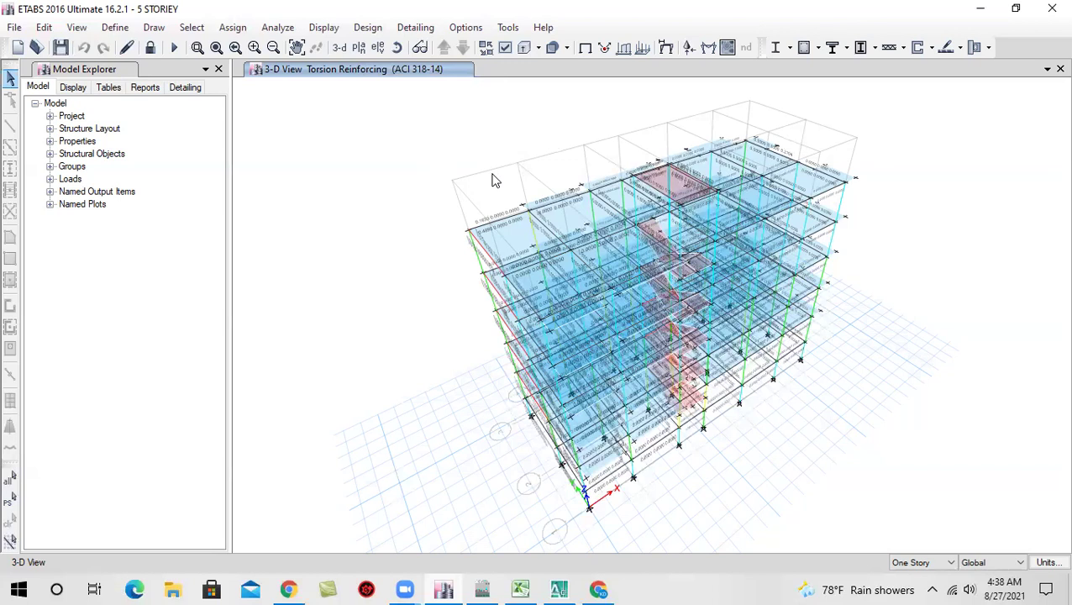
Inspect the 3D building model from several sides and restore the default 3D view
left_click(396, 47)
left_click_drag(435, 386, 392, 270)
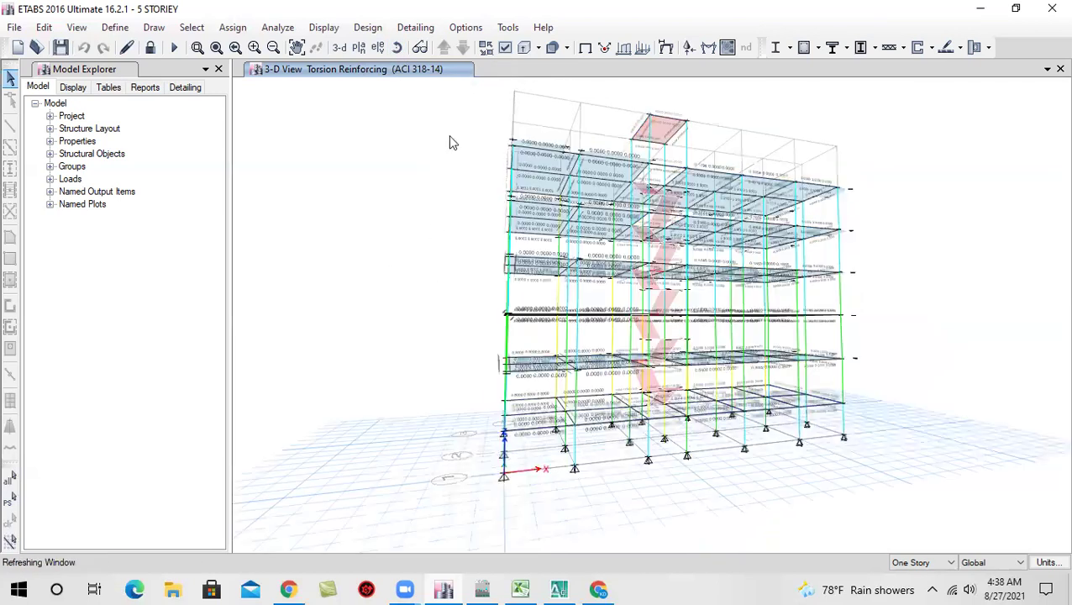
left_click(411, 48)
left_click_drag(842, 380, 743, 400)
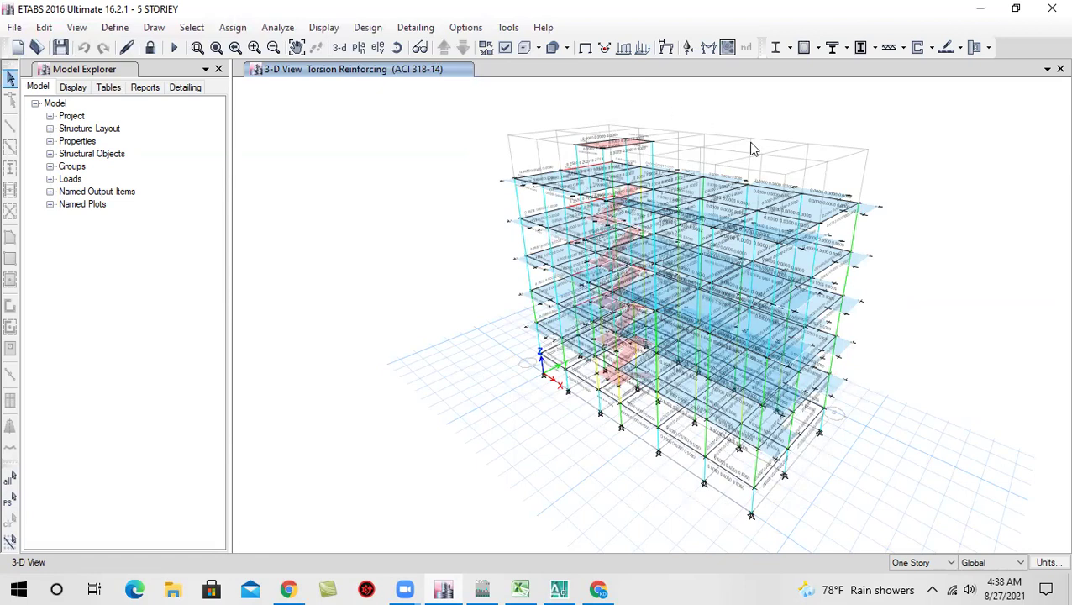
left_click(338, 48)
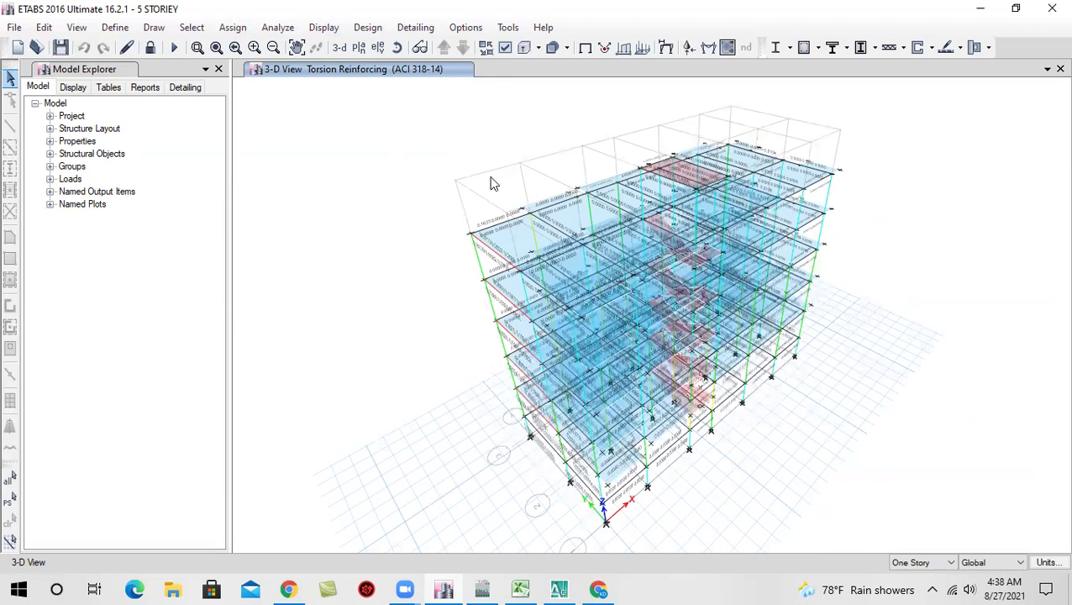
left_click(339, 52)
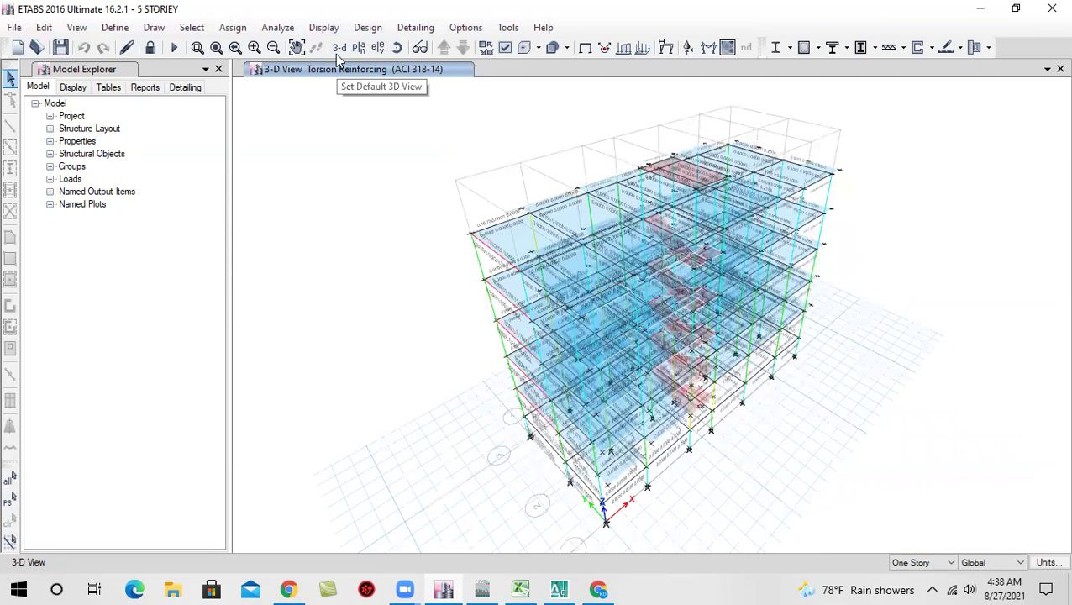
left_click(339, 52)
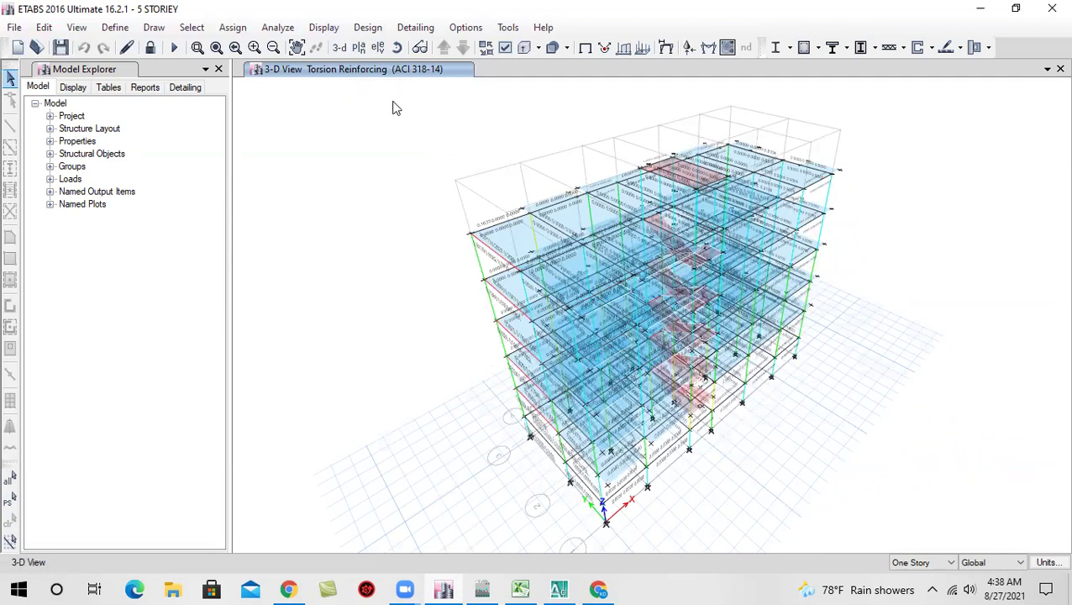
Display the plan view of the Base level
left_click(359, 49)
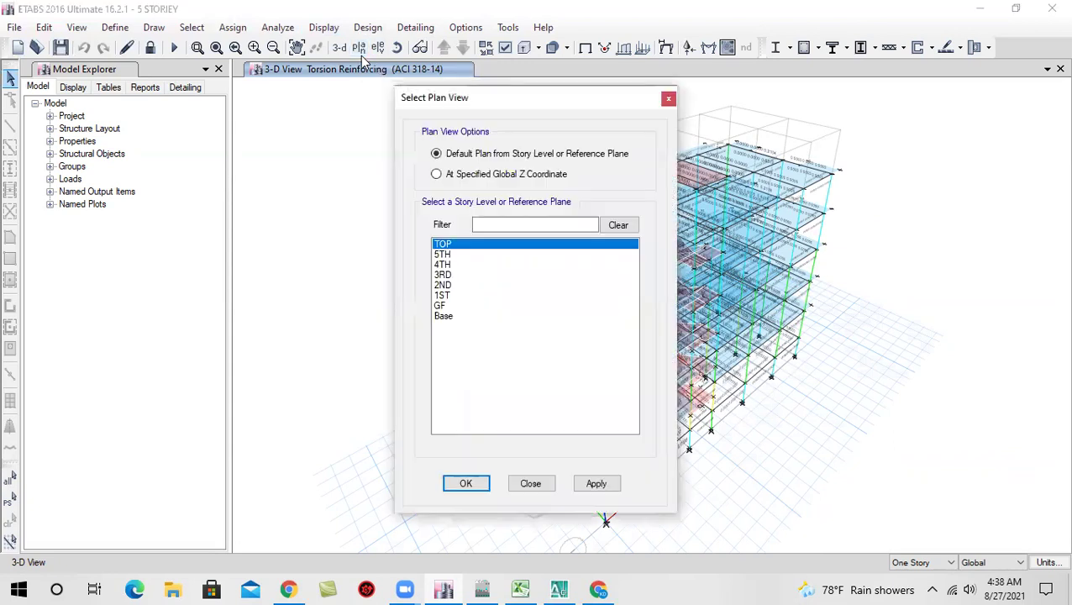
left_click(457, 321)
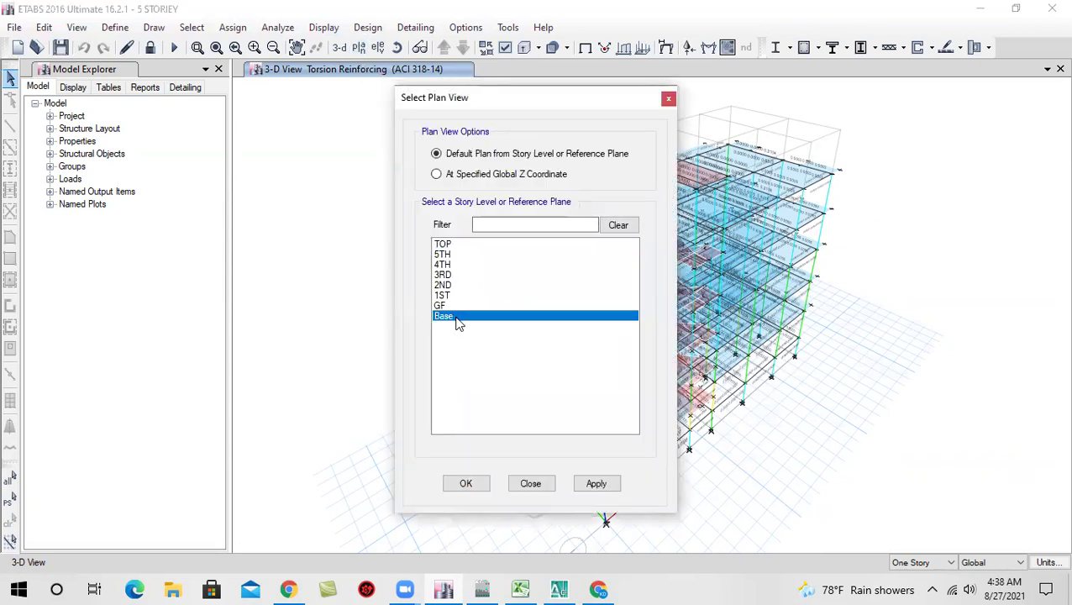
left_click(594, 484)
left_click(473, 484)
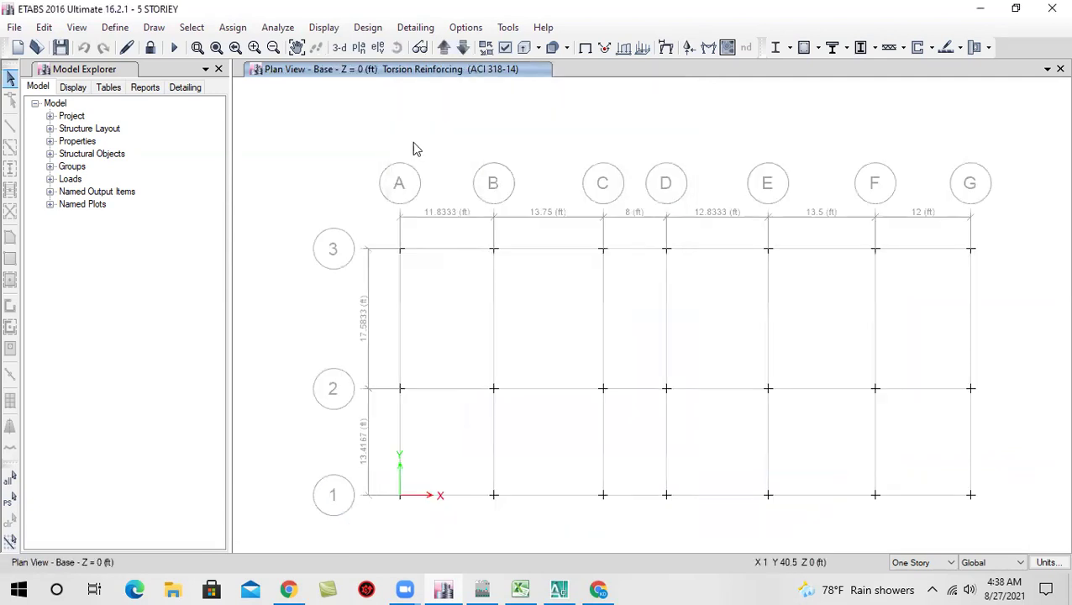
left_click(443, 47)
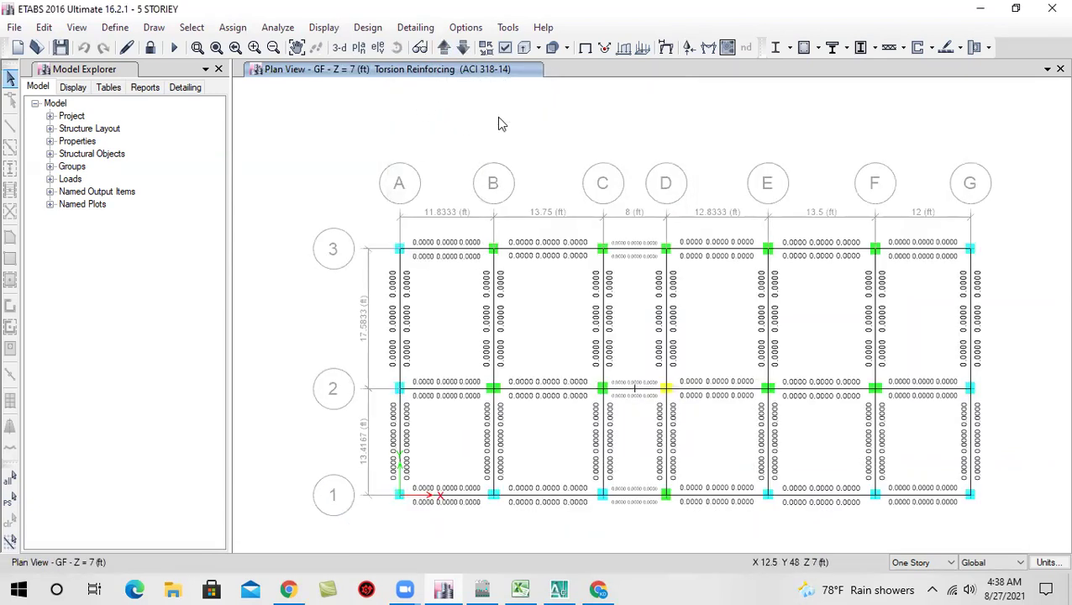
left_click(688, 47)
left_click(501, 210)
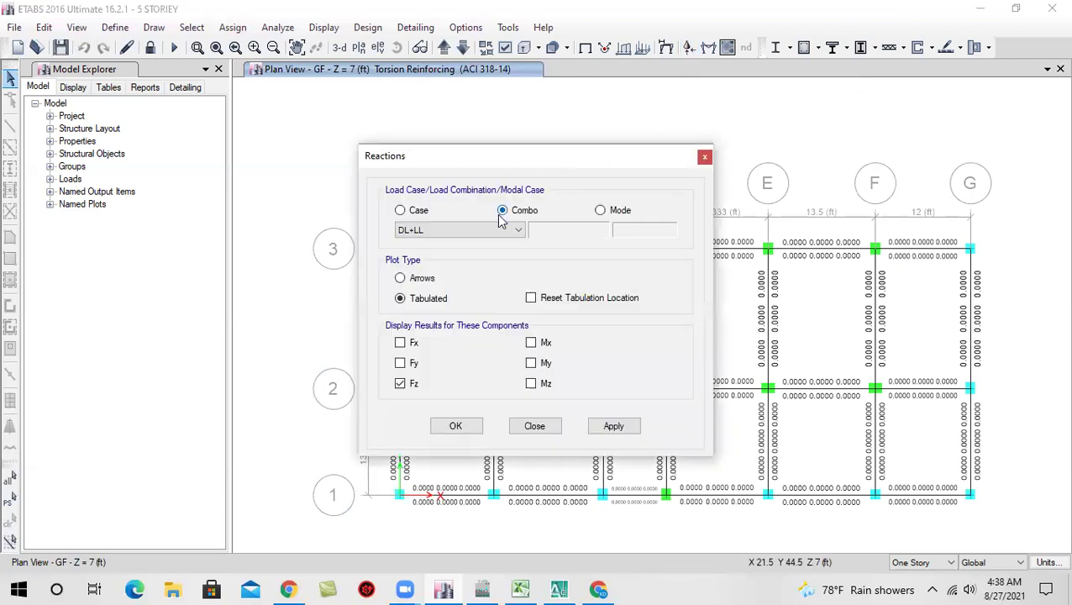
left_click(704, 157)
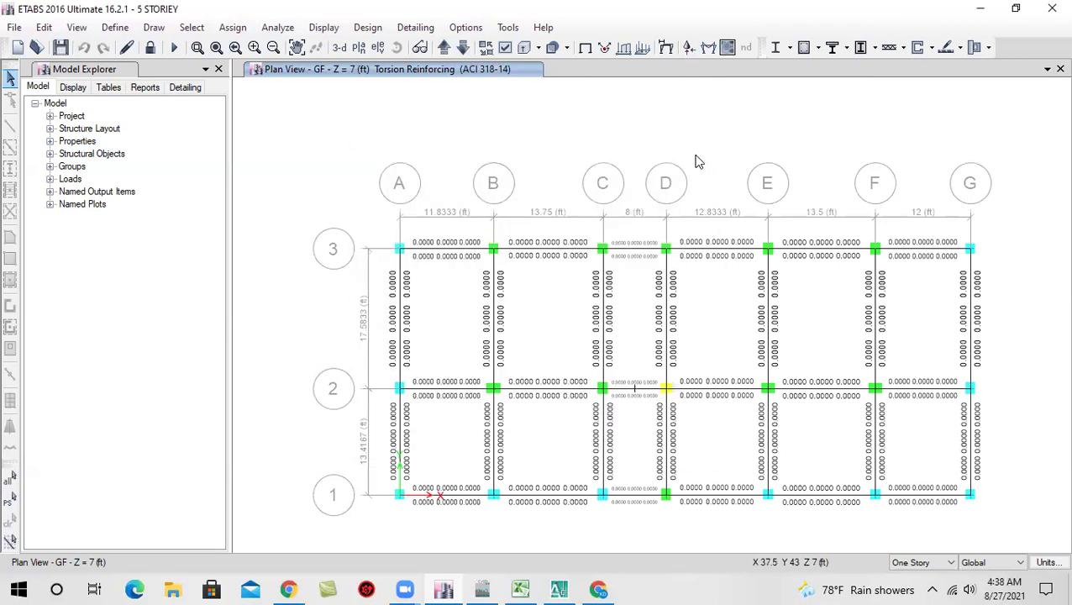
left_click(444, 47)
left_click(461, 49)
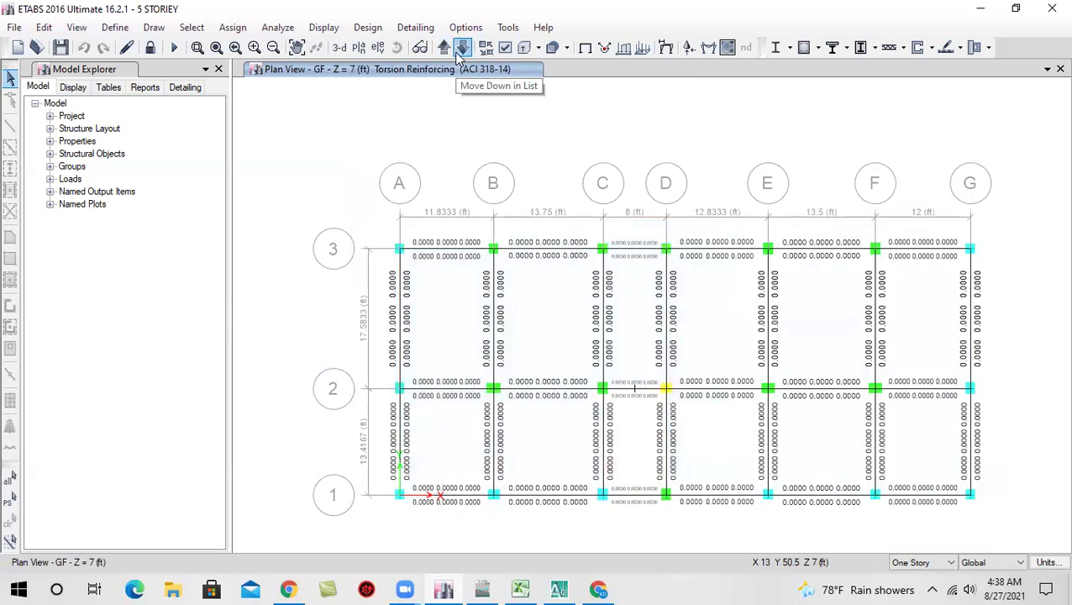
left_click(462, 49)
Show the tabulated Fz support reactions for the DL+LL combination on the Base plan
left_click(359, 47)
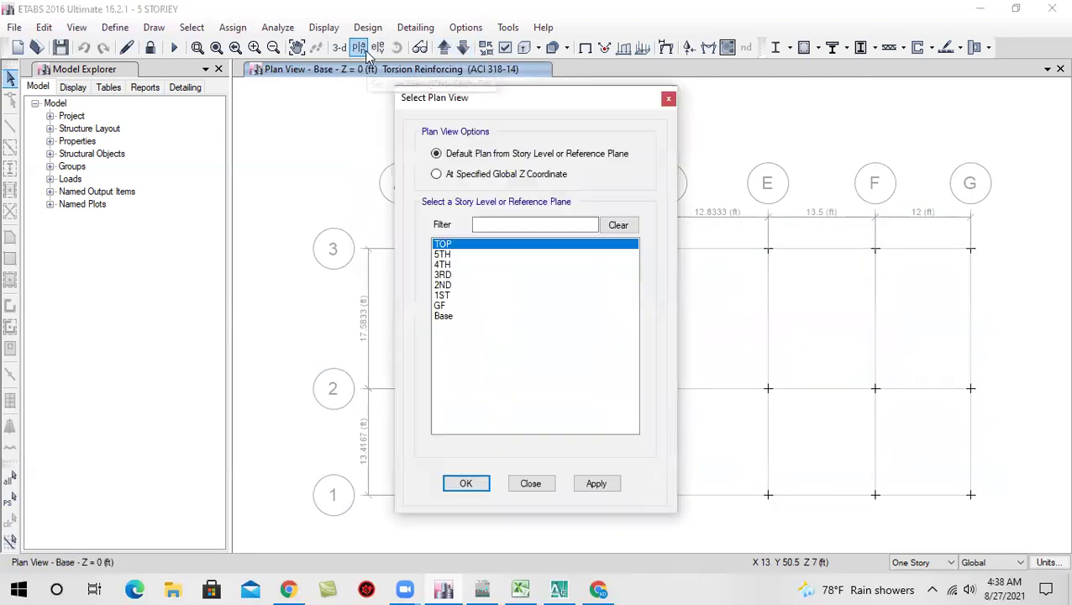
left_click(444, 316)
left_click(596, 483)
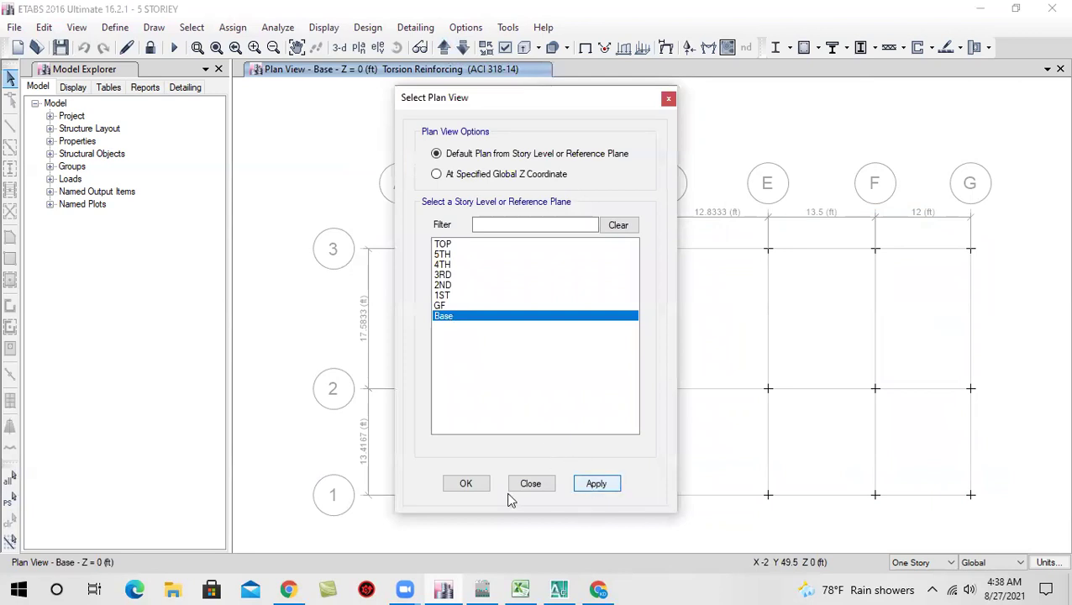
left_click(466, 484)
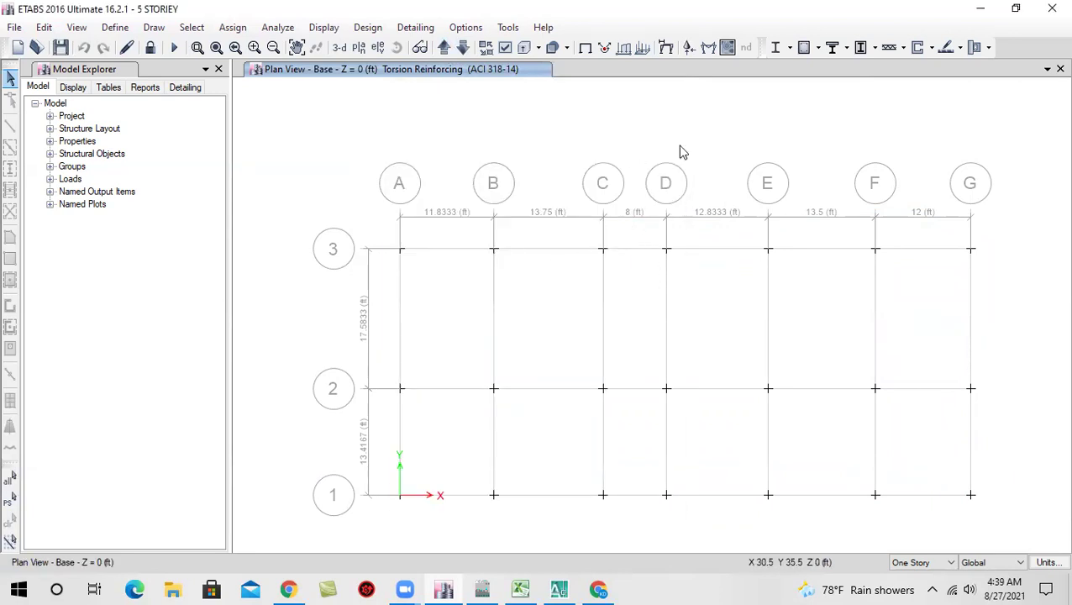
left_click(688, 48)
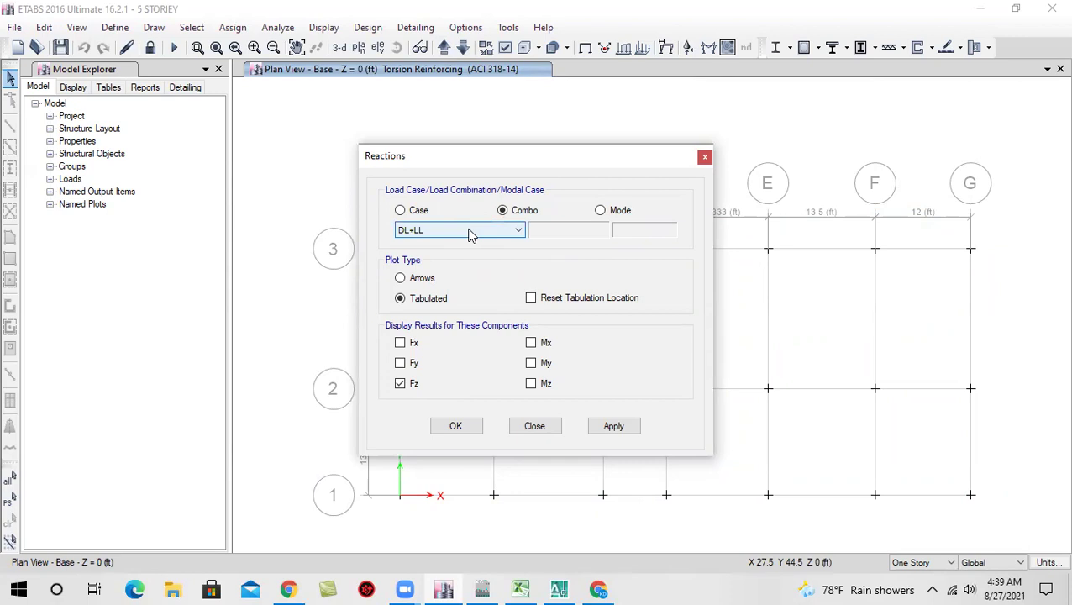
left_click(603, 426)
left_click(454, 427)
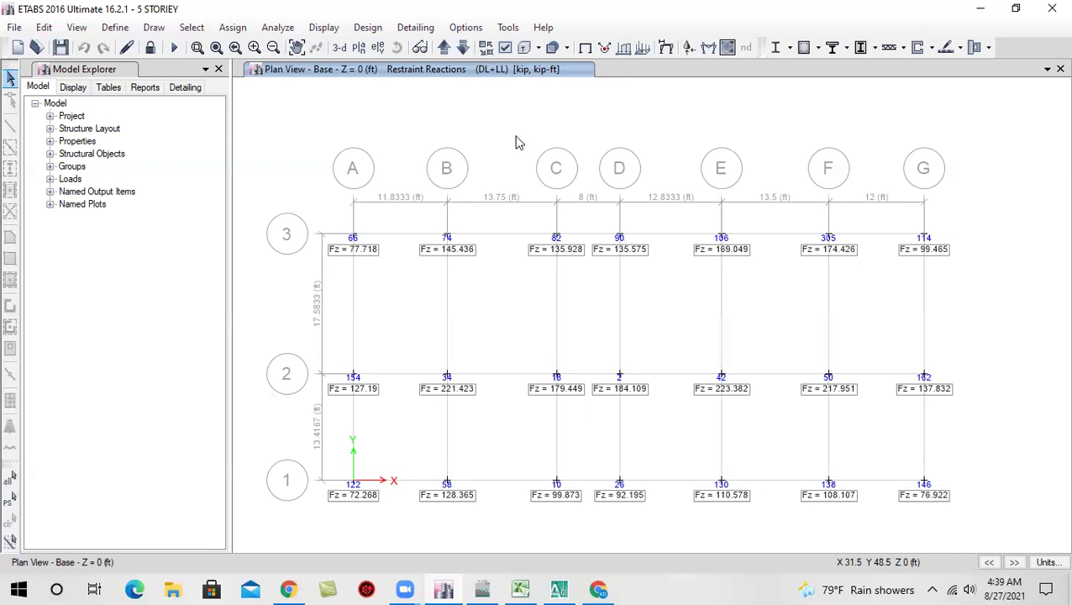
left_click_drag(530, 283, 538, 249)
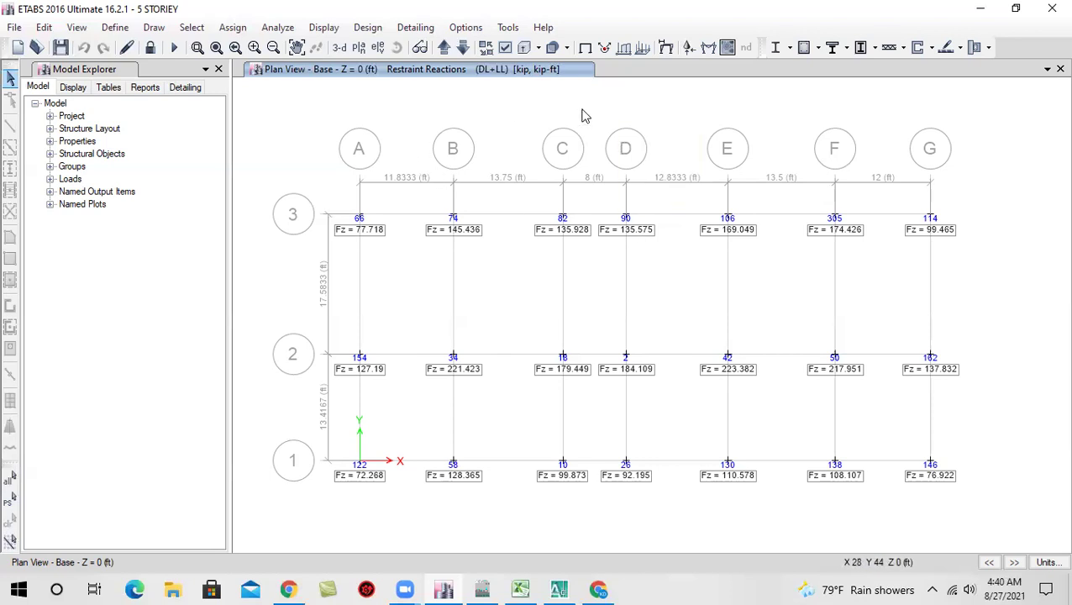
Review the load combinations available for the reactions display and reapply DL+LL
left_click(688, 49)
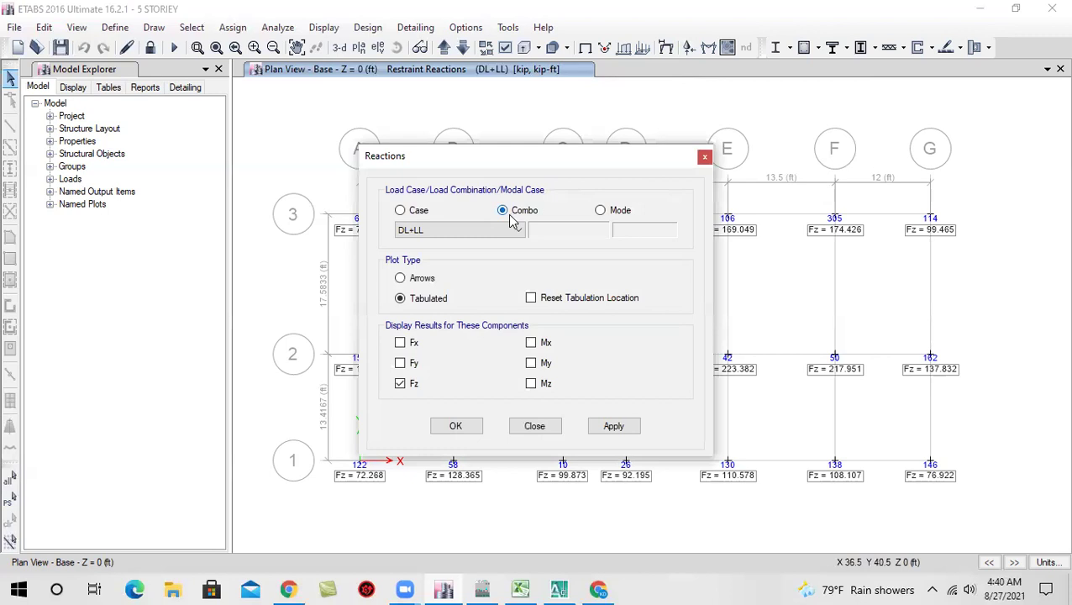
left_click(508, 230)
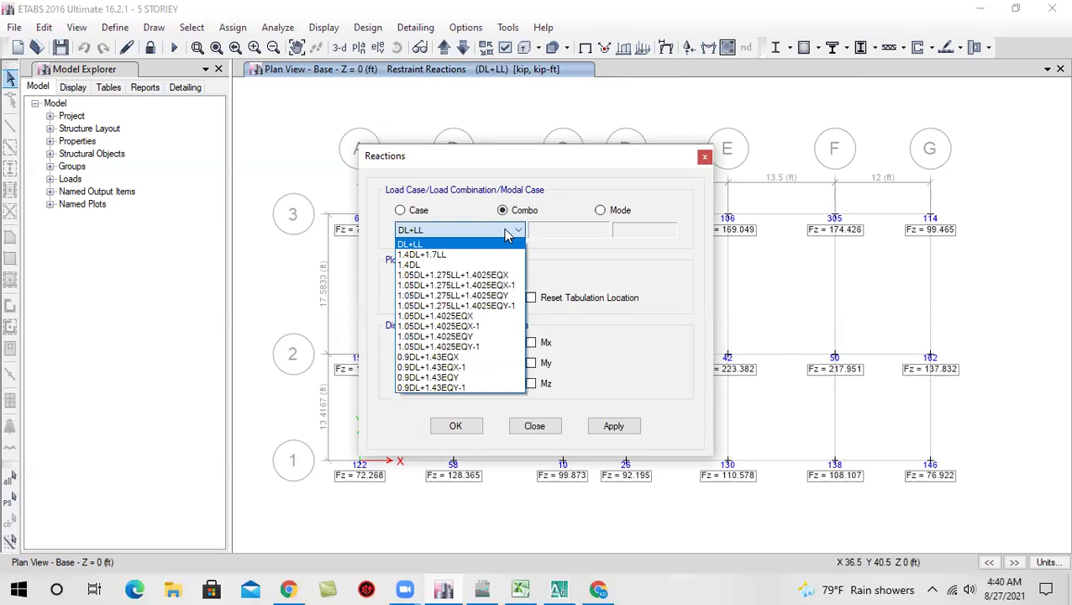
left_click(427, 244)
left_click(463, 426)
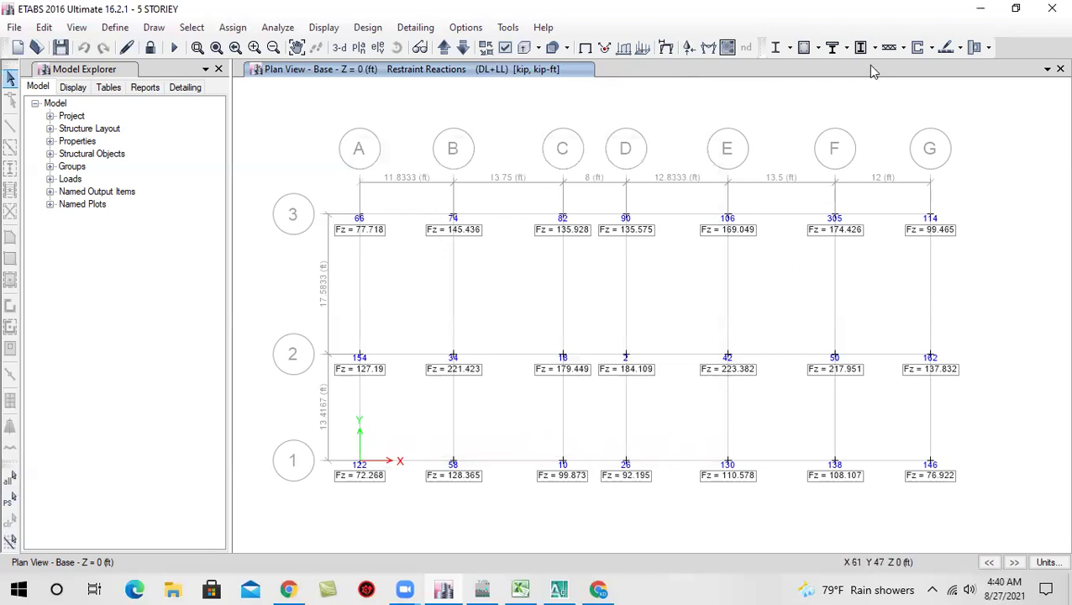
Switch to File Explorer and open the engineer's project folder modified on 8/27/2021, inside KD Engineering on drive G:
left_click(980, 8)
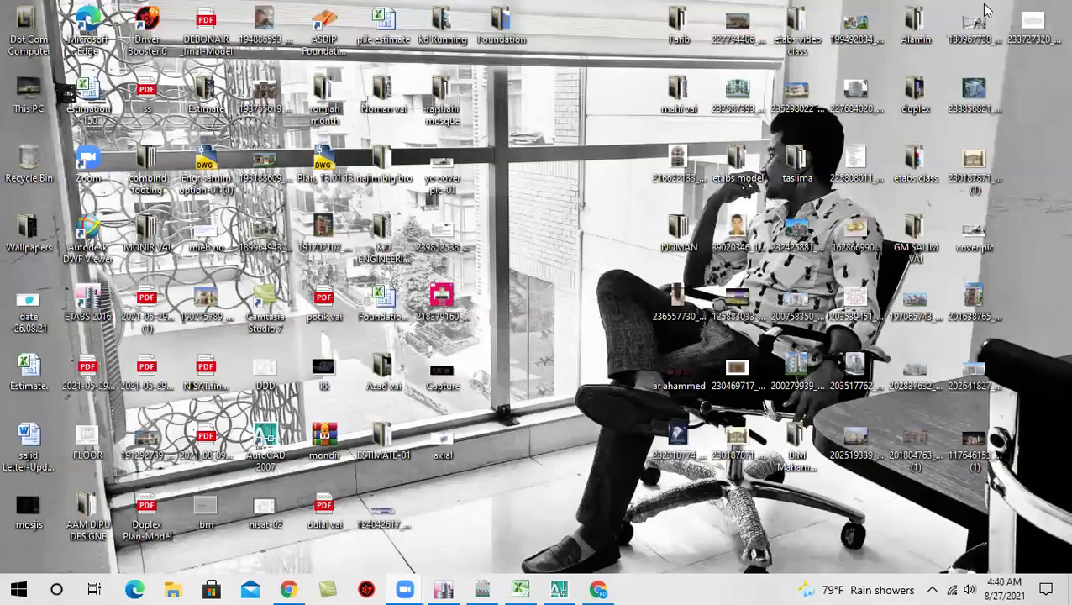
double_click(29, 97)
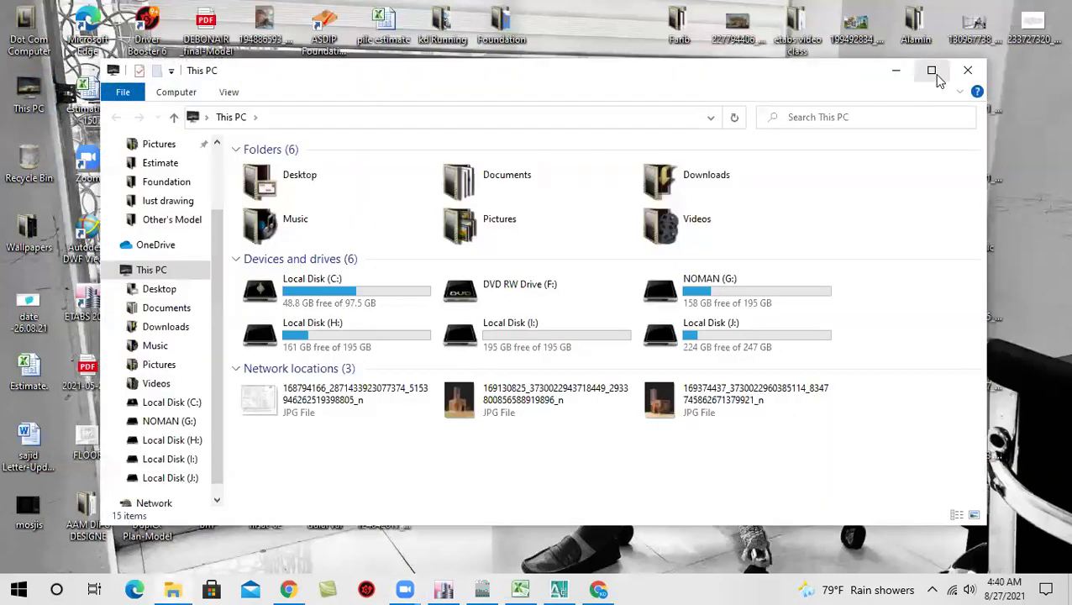
left_click(929, 71)
double_click(670, 238)
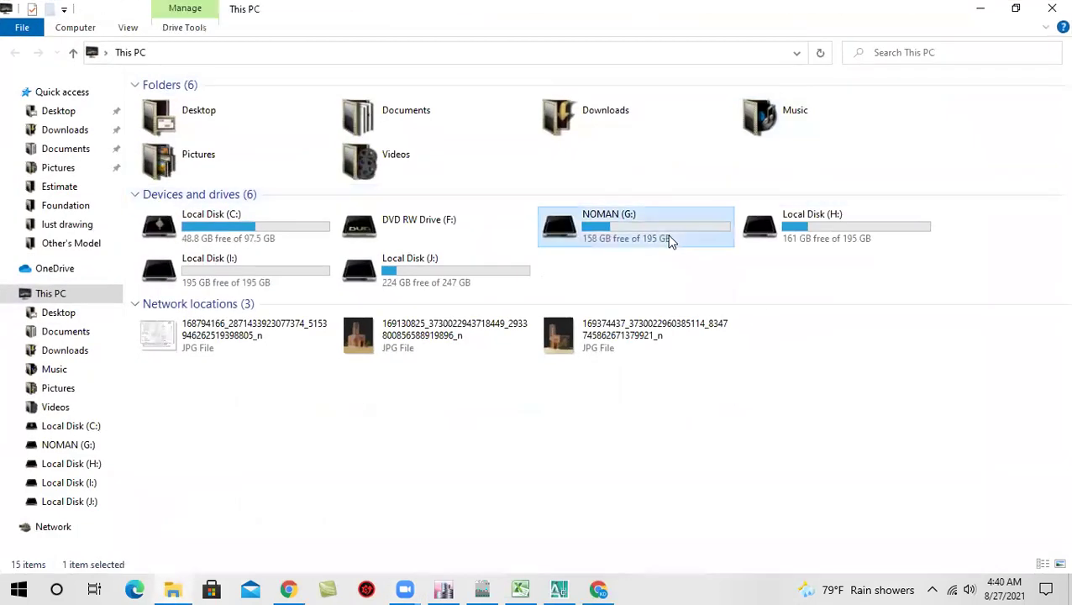
double_click(231, 270)
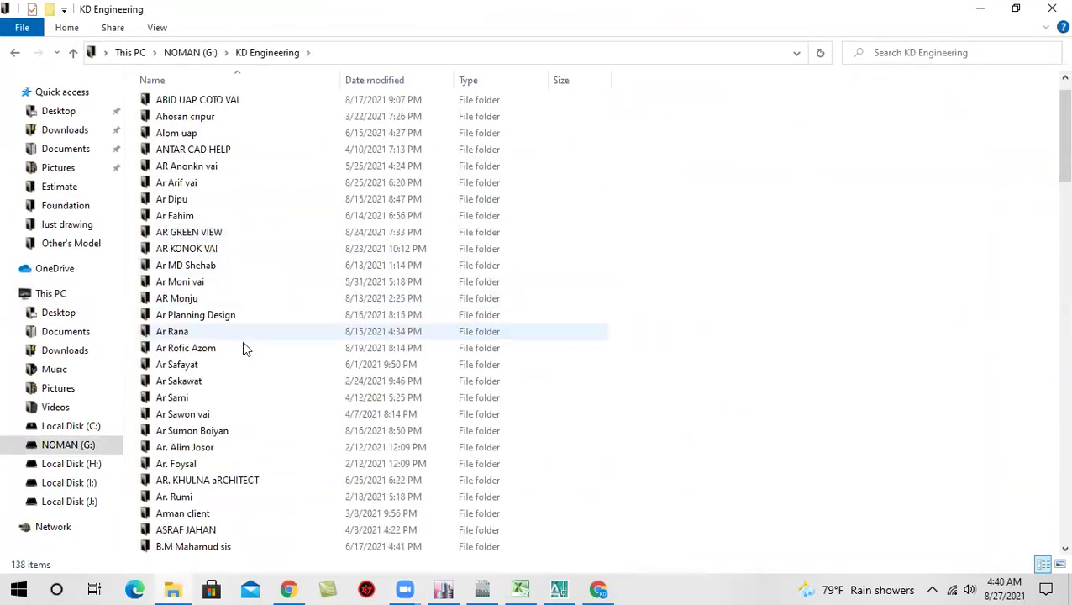
scroll(244, 344, "down", 4)
scroll(244, 344, "down", 11)
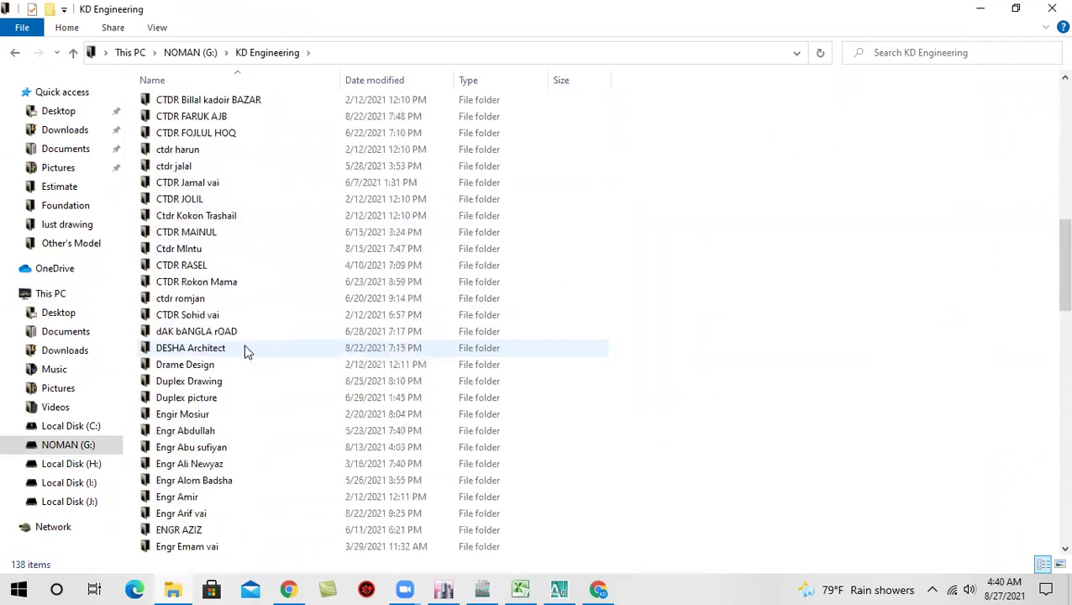
left_click(254, 381)
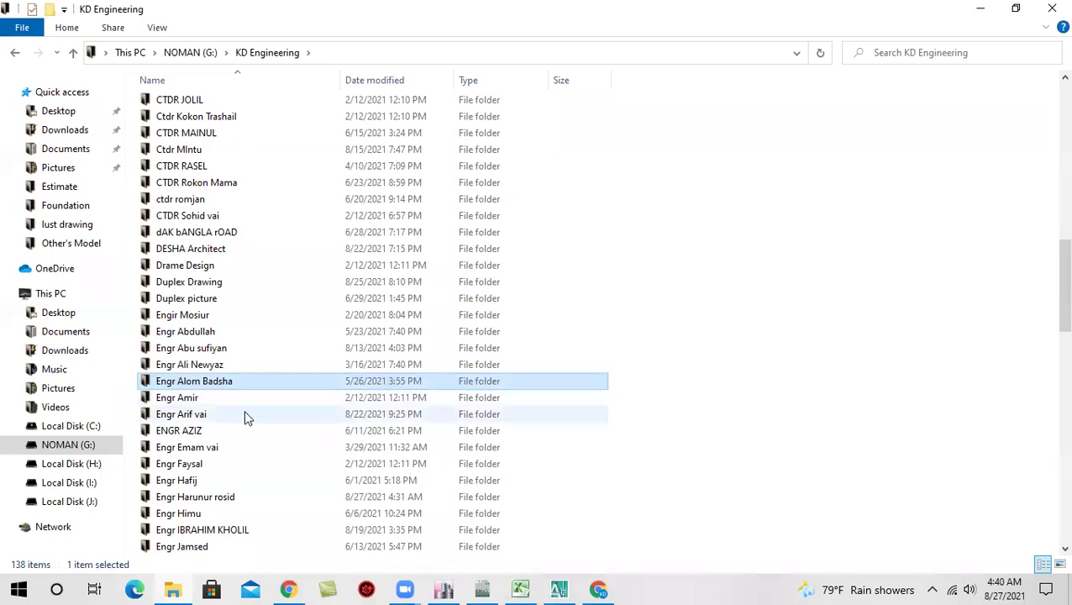
double_click(244, 496)
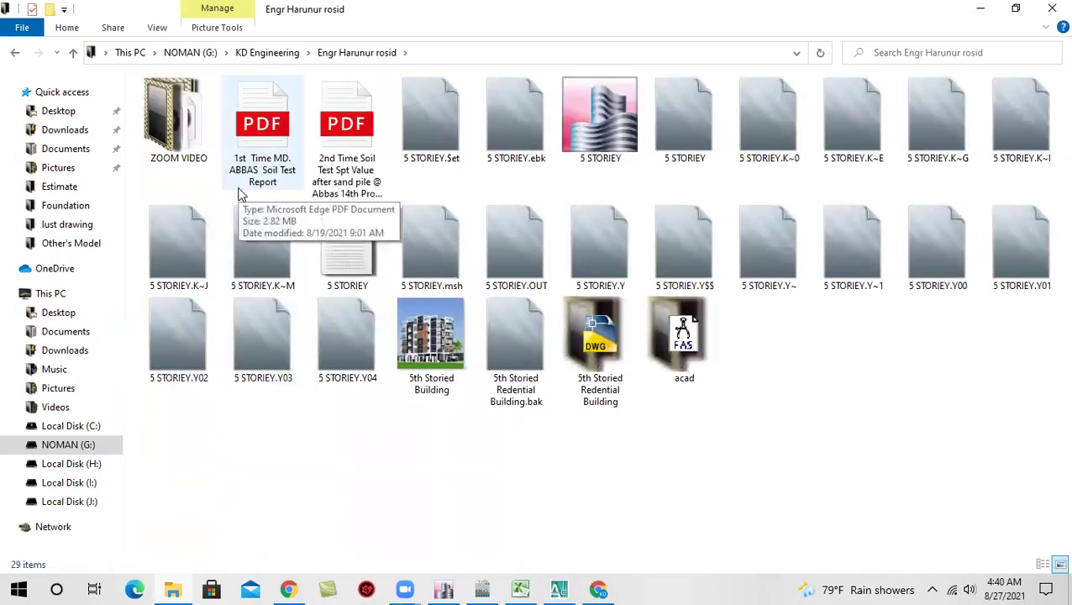
Open the first-time soil test report PDF from the project folder
left_click(348, 171)
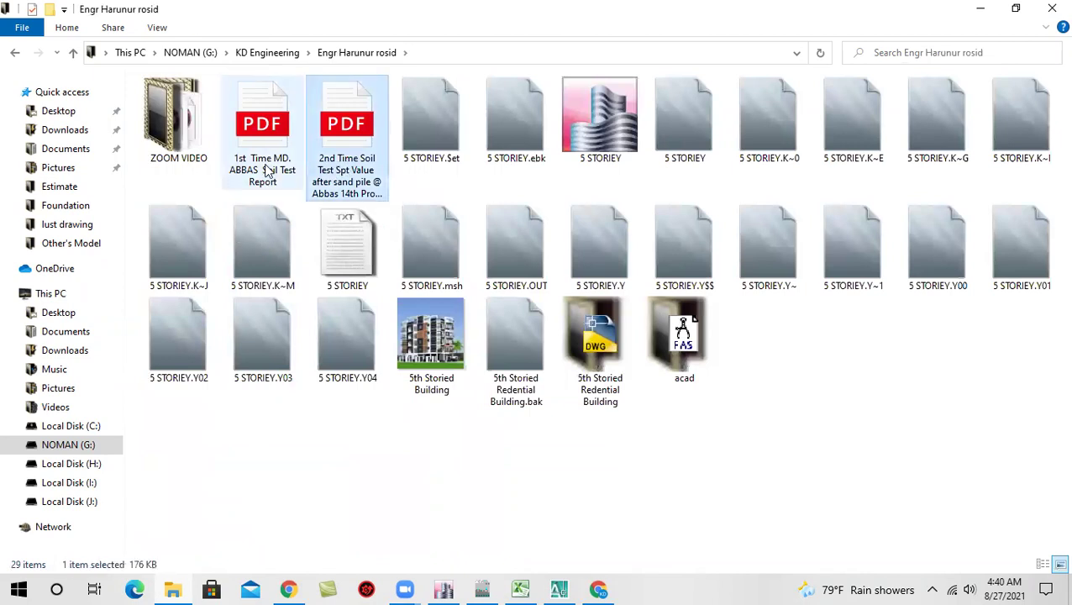
left_click(268, 168)
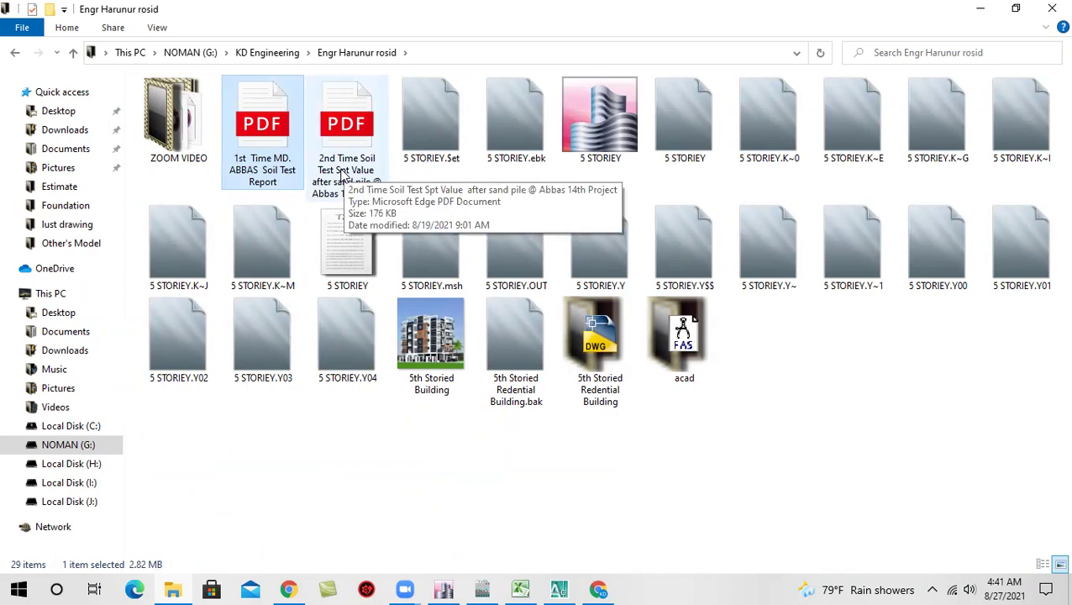
double_click(265, 148)
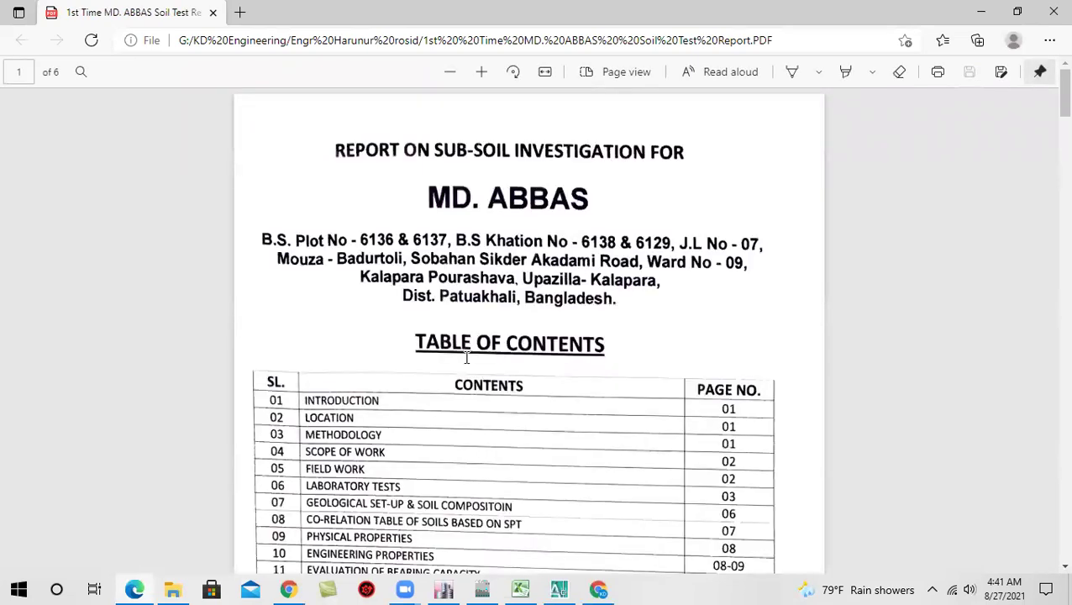
Read through the soil test report from the table of contents and bore-hole logs to the foundation recommendations on page 6
scroll(454, 421, "down", 5)
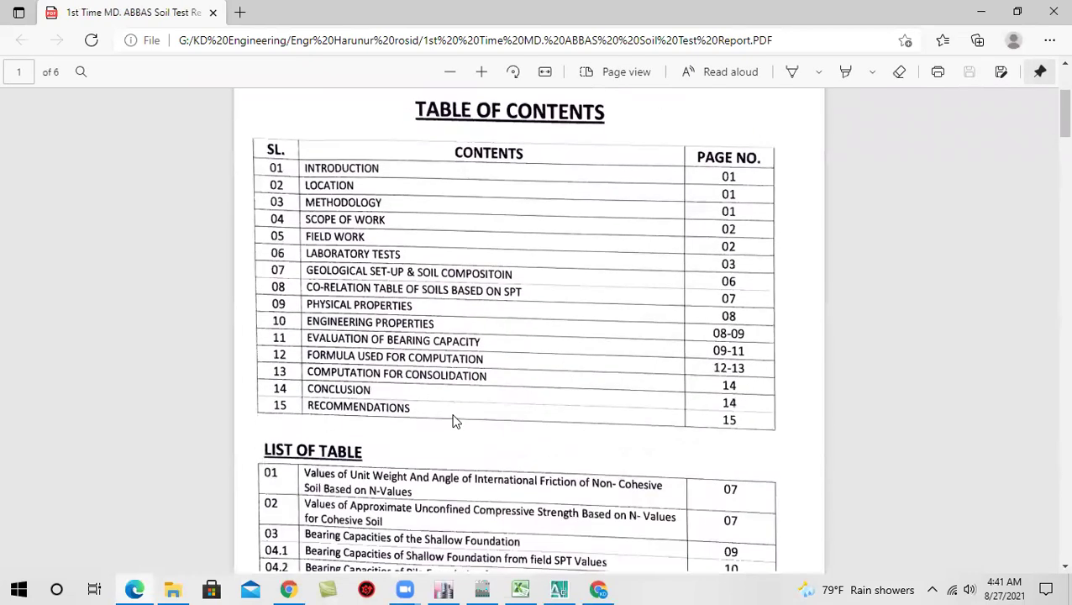
scroll(454, 421, "down", 1)
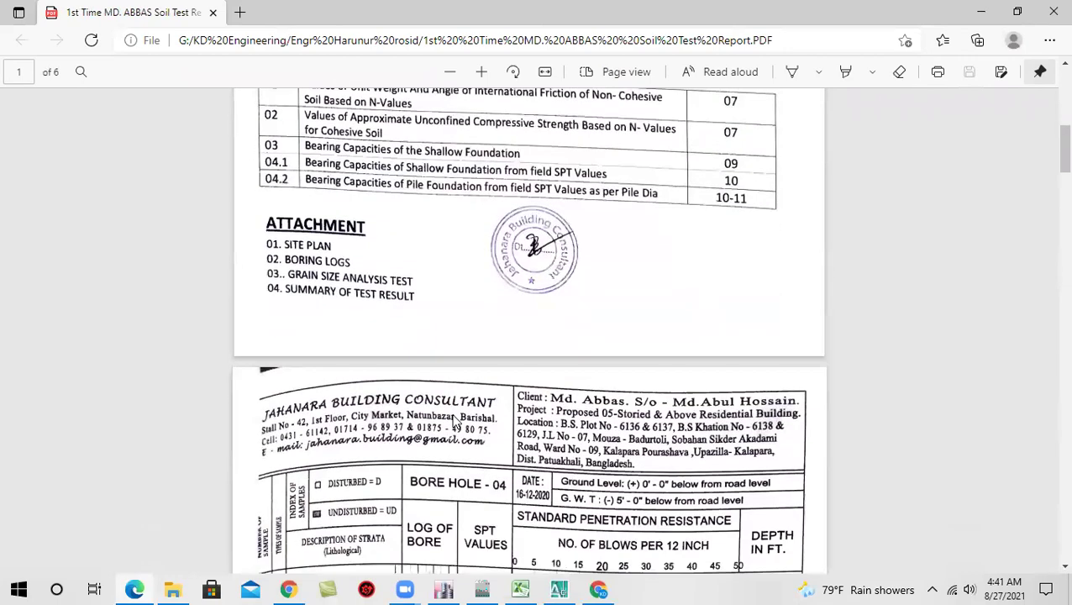
scroll(455, 421, "up", 3)
scroll(454, 421, "down", 3)
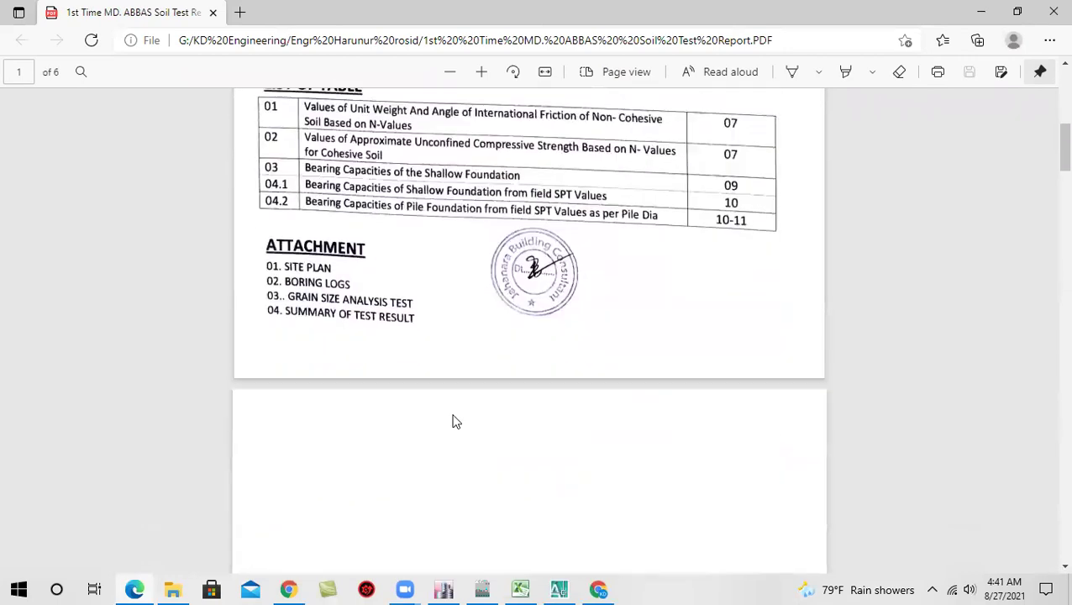
scroll(455, 421, "down", 10)
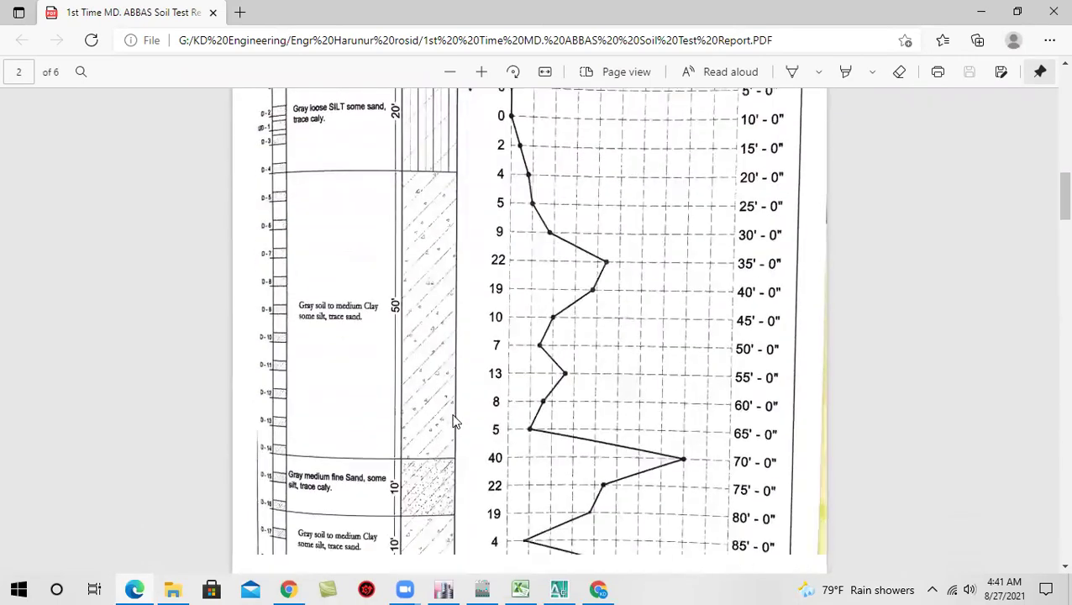
scroll(454, 421, "down", 12)
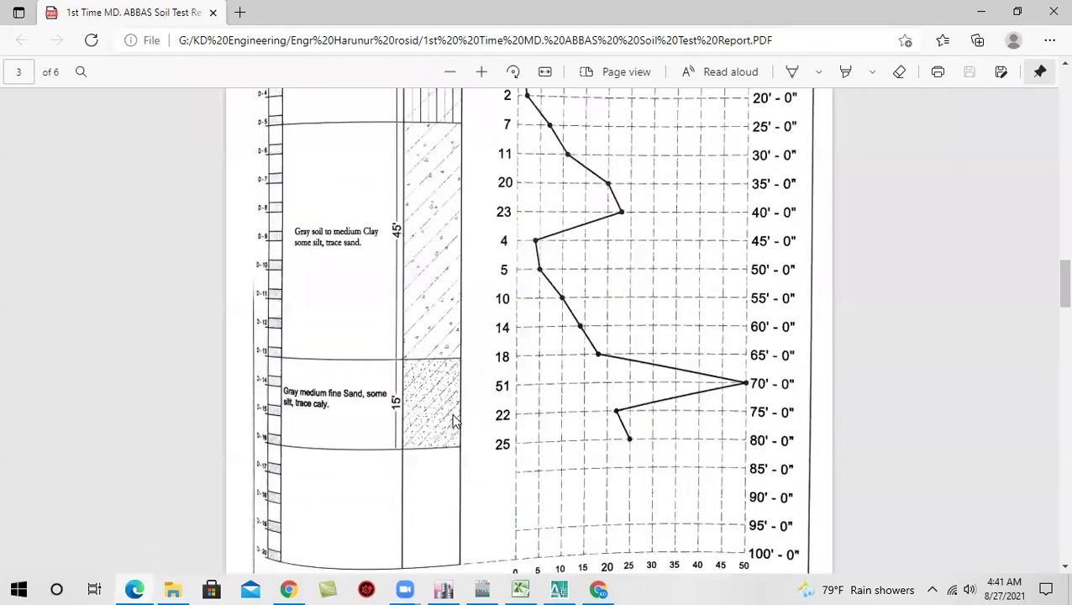
scroll(455, 421, "down", 12)
scroll(452, 421, "down", 3)
scroll(453, 421, "up", 6)
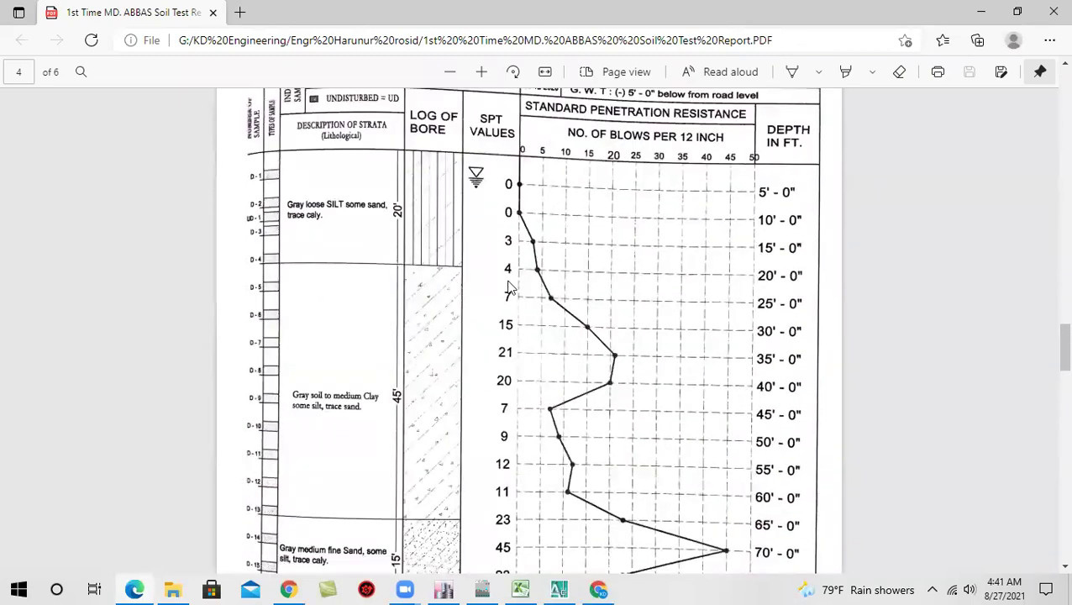
scroll(494, 360, "down", 12)
scroll(494, 359, "down", 12)
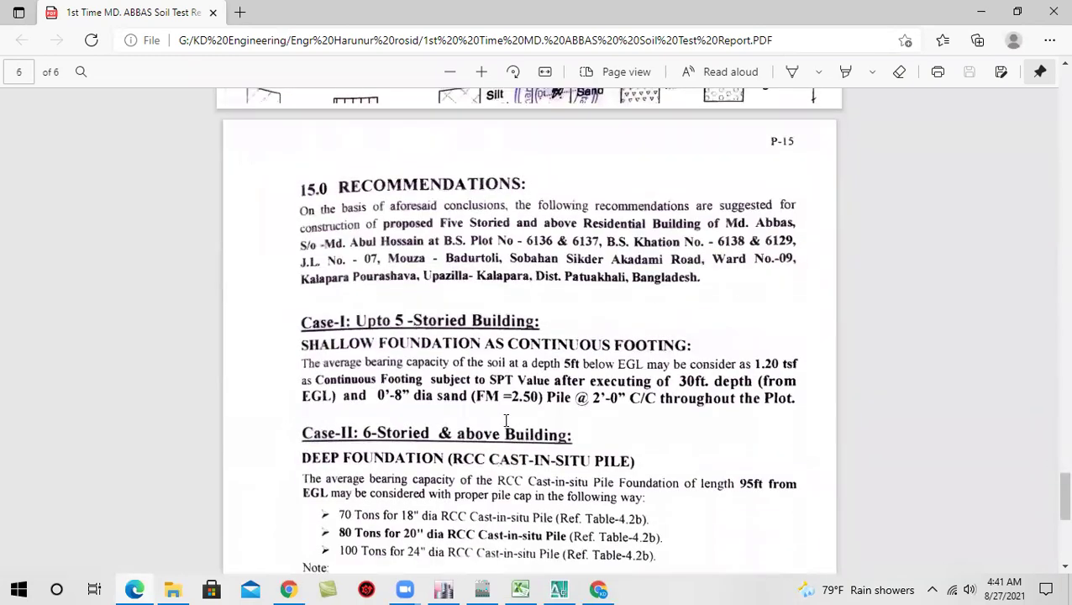
scroll(506, 420, "down", 5)
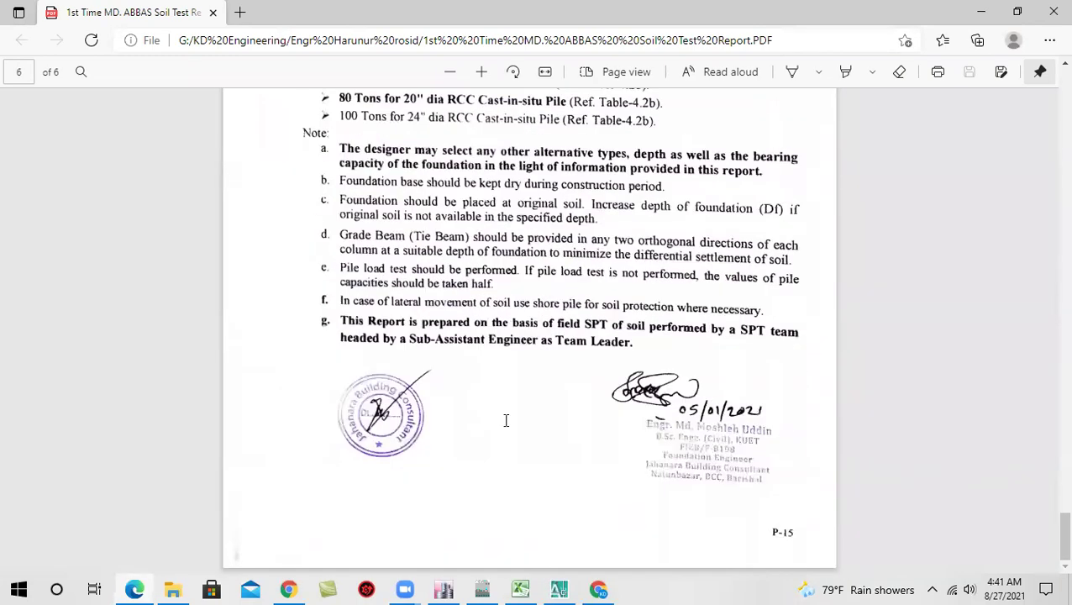
Review the bore-hole logs in reverse order from Bore Hole 01 back to the report's first page
scroll(509, 401, "up", 20)
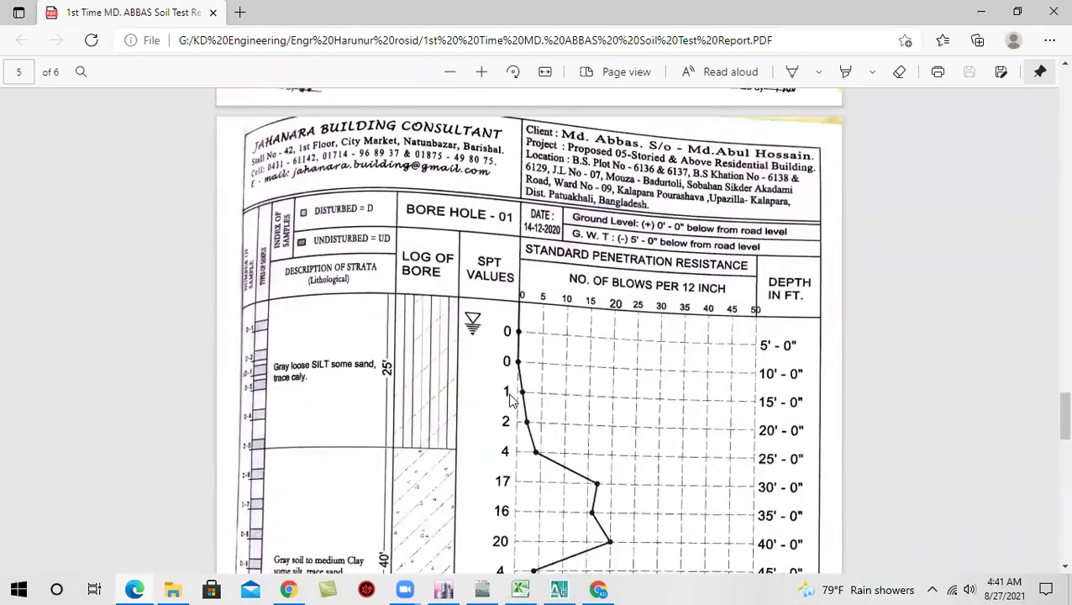
scroll(508, 387, "up", 8)
scroll(496, 307, "up", 6)
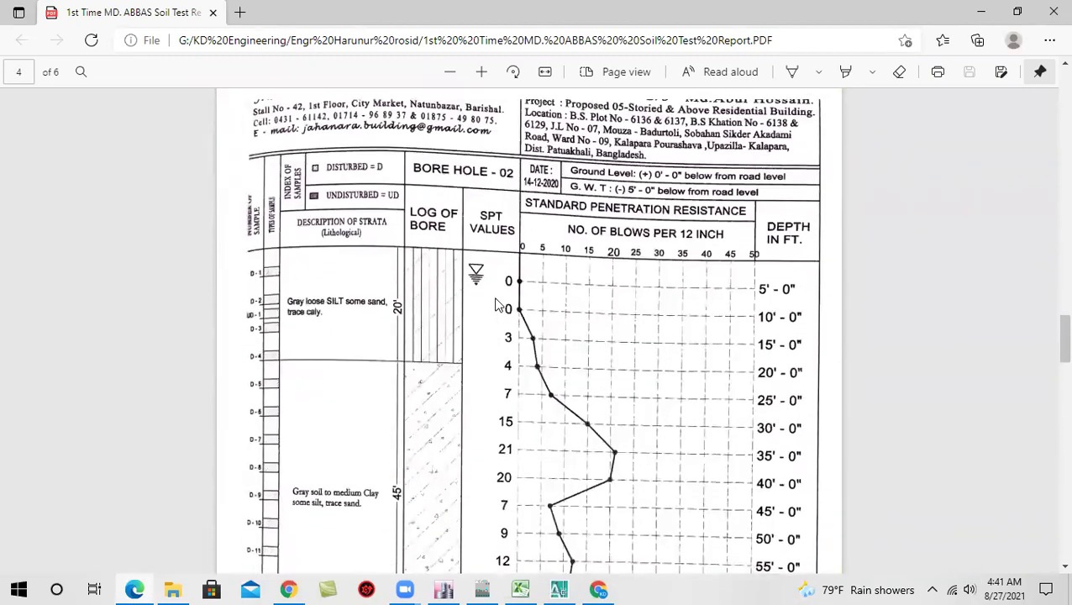
scroll(494, 311, "up", 14)
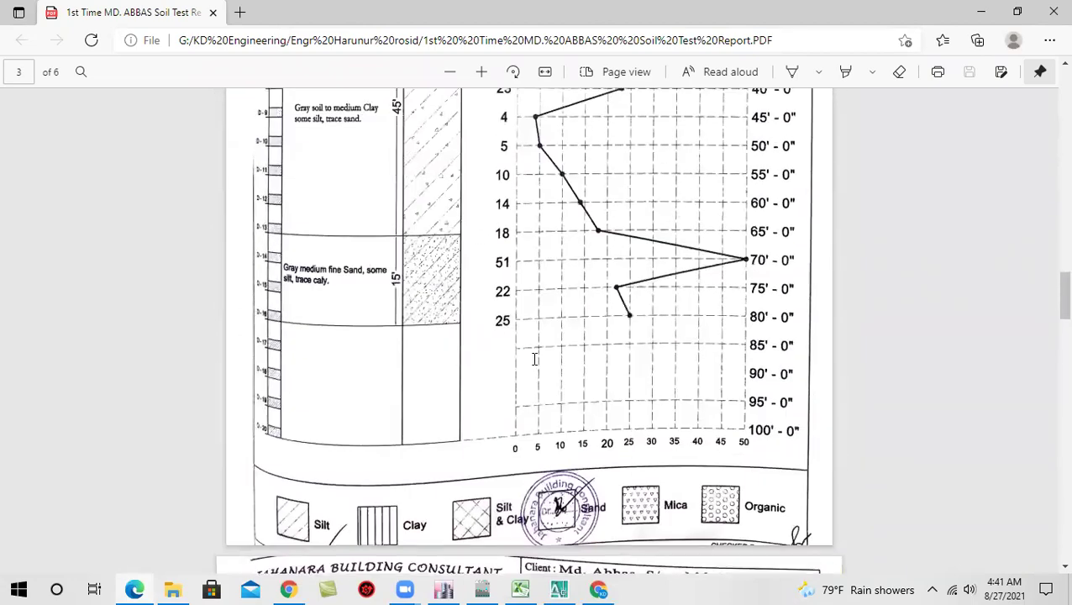
scroll(516, 344, "up", 10)
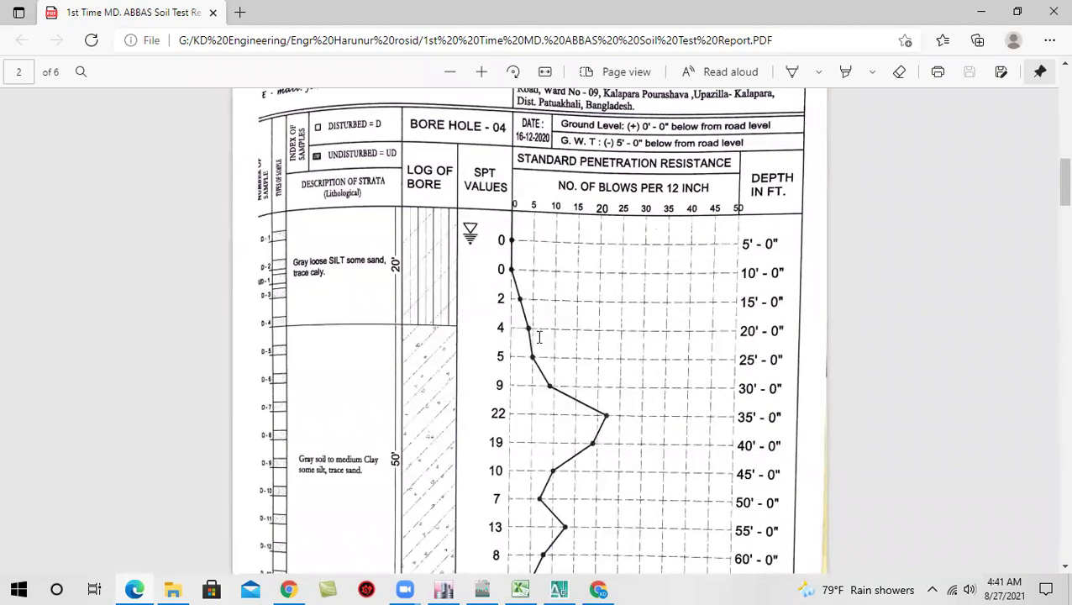
scroll(538, 339, "up", 6)
scroll(537, 304, "up", 6)
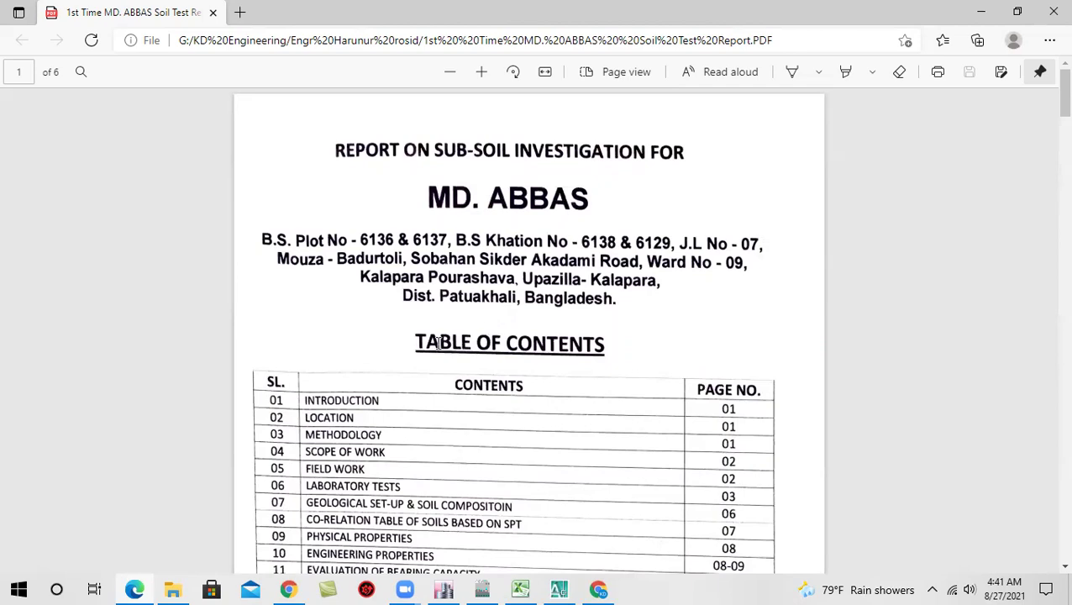
Examine the header and groundwater data of the Bore Hole 04 log and skim the remaining report pages
scroll(438, 343, "down", 10)
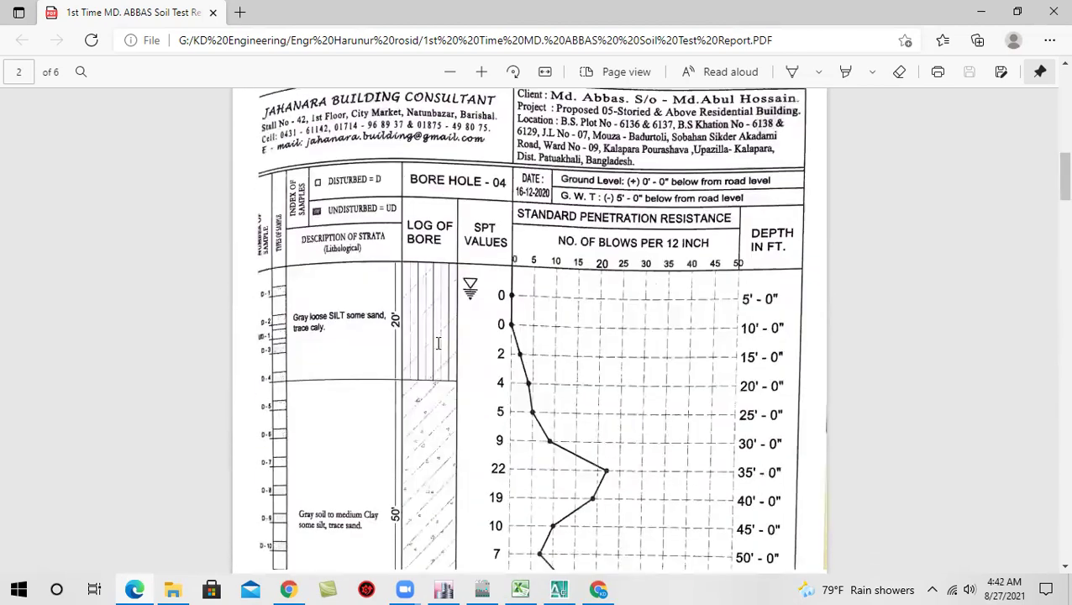
scroll(439, 384, "up", 3)
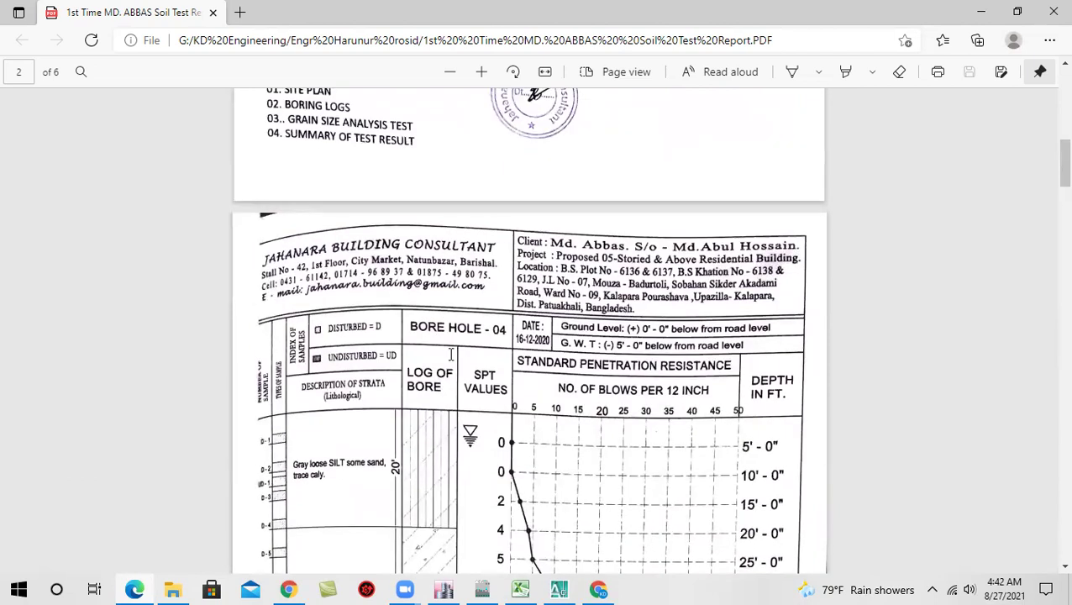
scroll(450, 355, "down", 2)
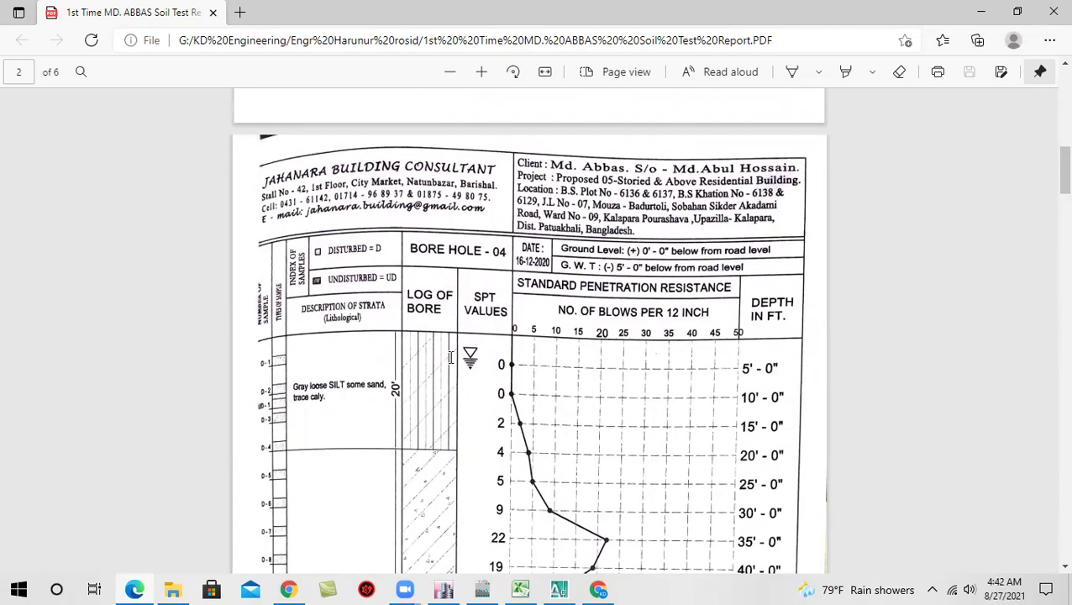
scroll(451, 357, "down", 20)
scroll(455, 347, "down", 20)
scroll(455, 347, "up", 6)
scroll(456, 348, "up", 20)
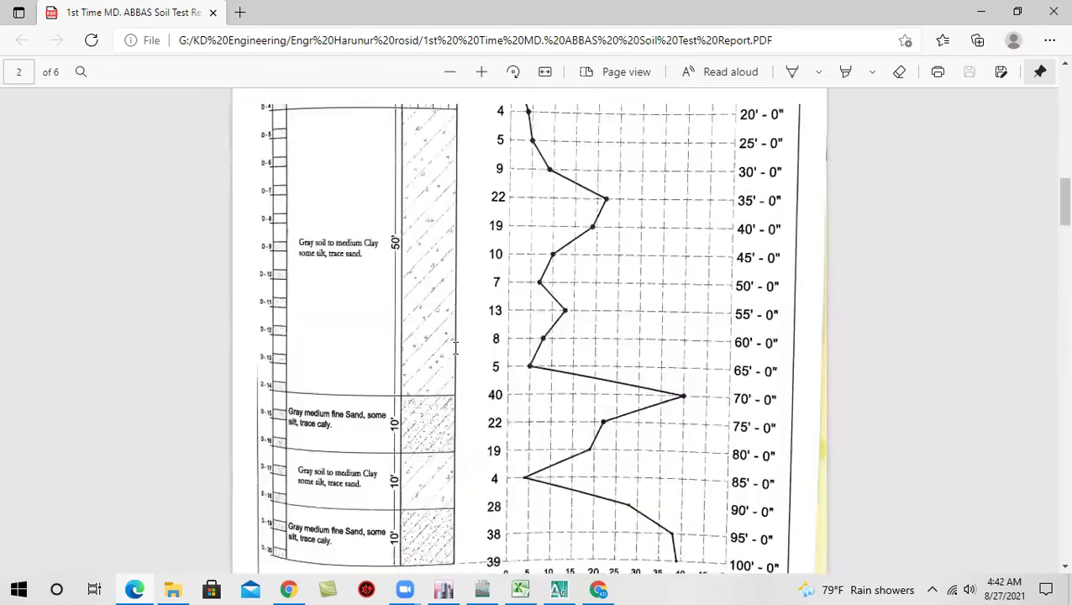
scroll(456, 348, "up", 20)
Examine the Bore Hole 04 soil strata and SPT values against depth, down to 100 ft
scroll(457, 349, "down", 8)
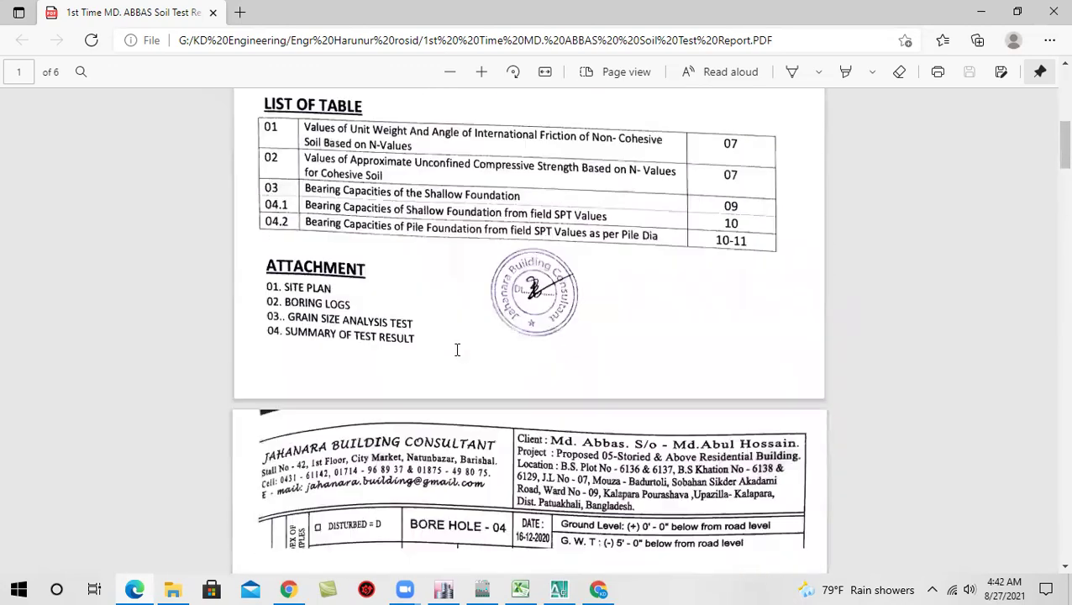
scroll(462, 351, "down", 7)
scroll(526, 253, "up", 2)
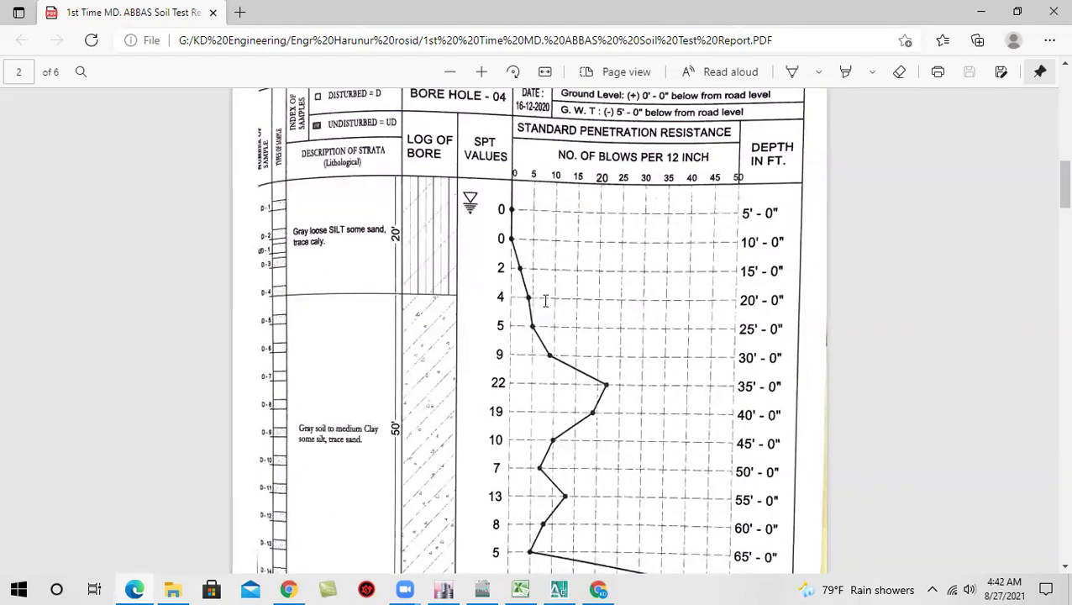
scroll(545, 301, "down", 4)
scroll(545, 300, "up", 4)
scroll(537, 292, "up", 2)
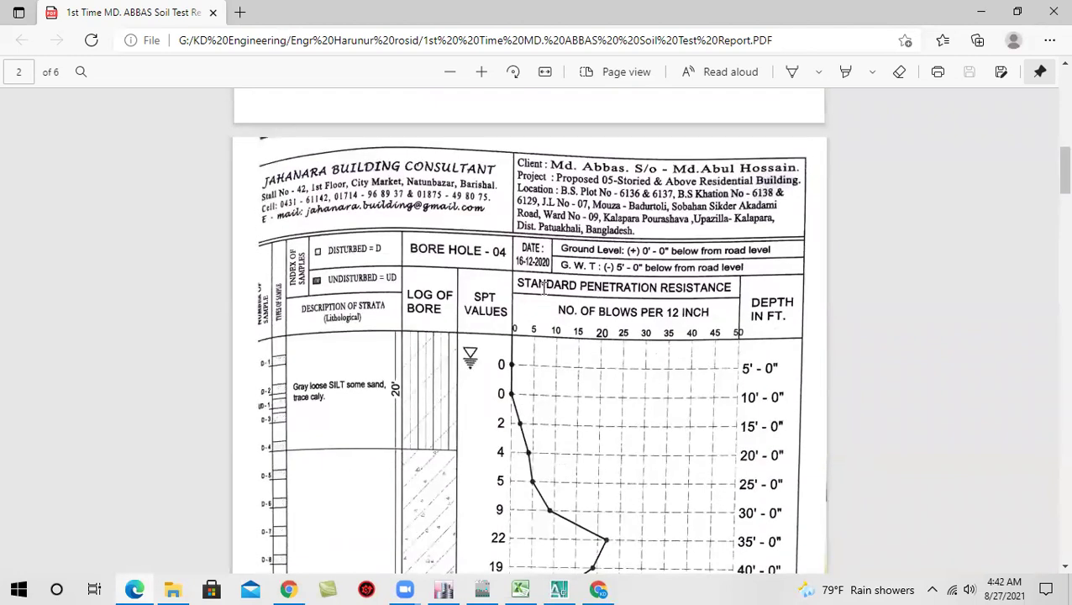
scroll(474, 291, "down", 1)
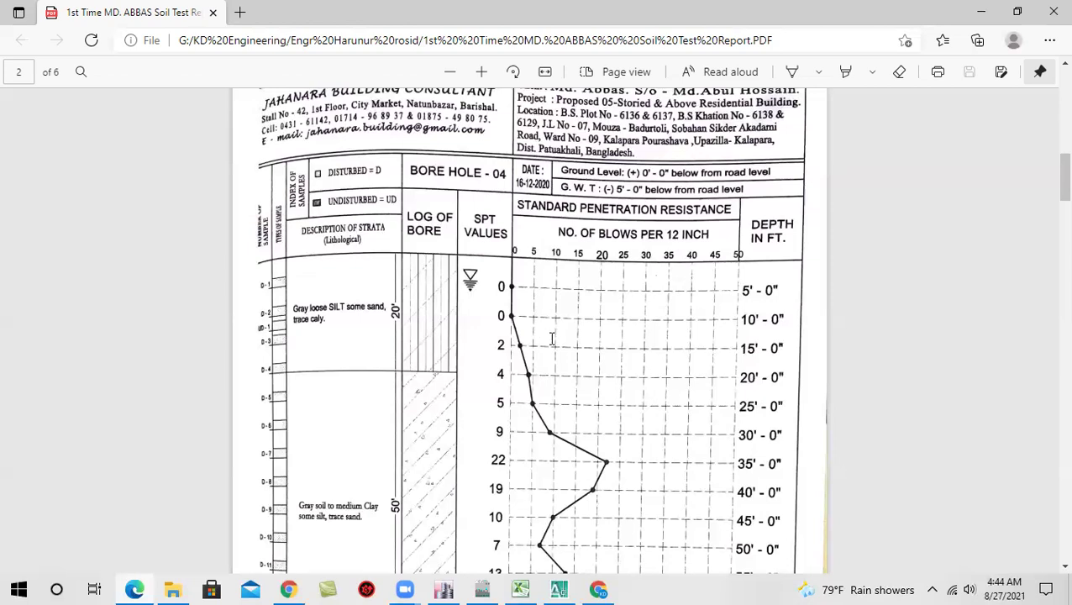
scroll(552, 337, "down", 2)
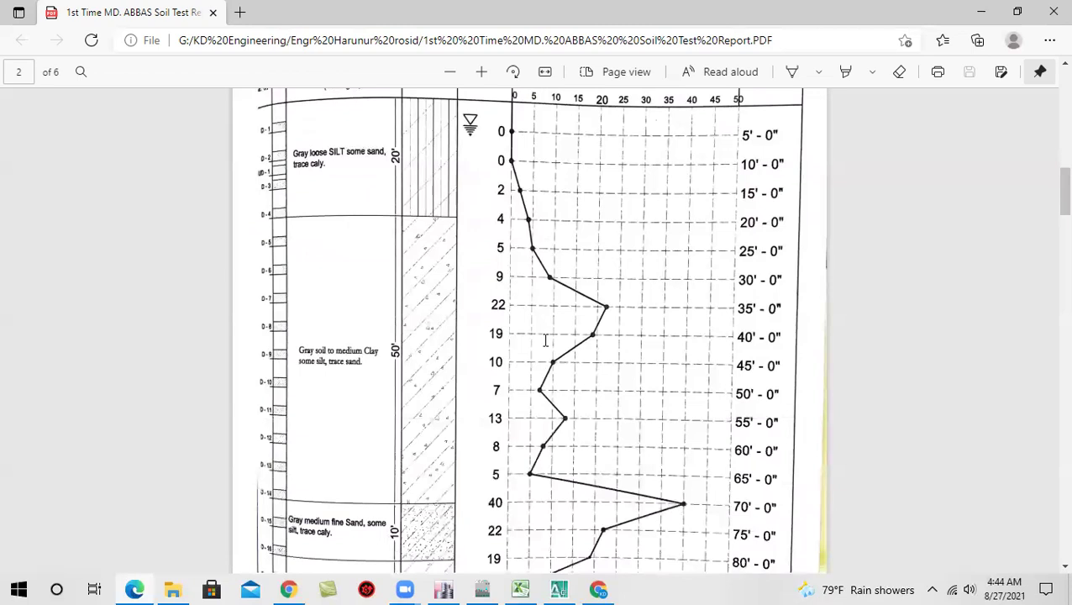
scroll(566, 244, "up", 1)
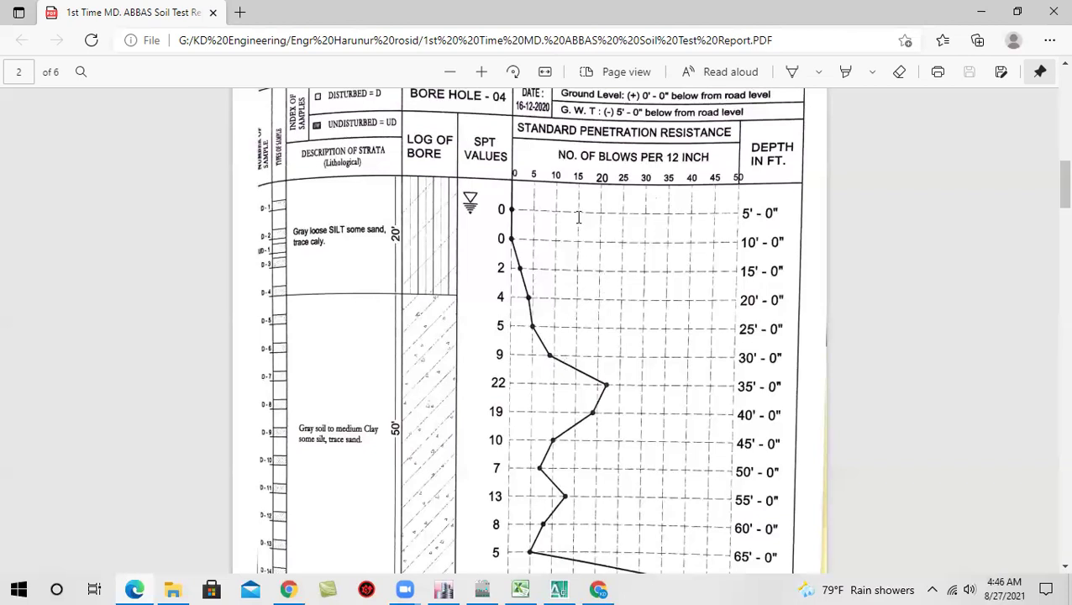
scroll(475, 240, "up", 2)
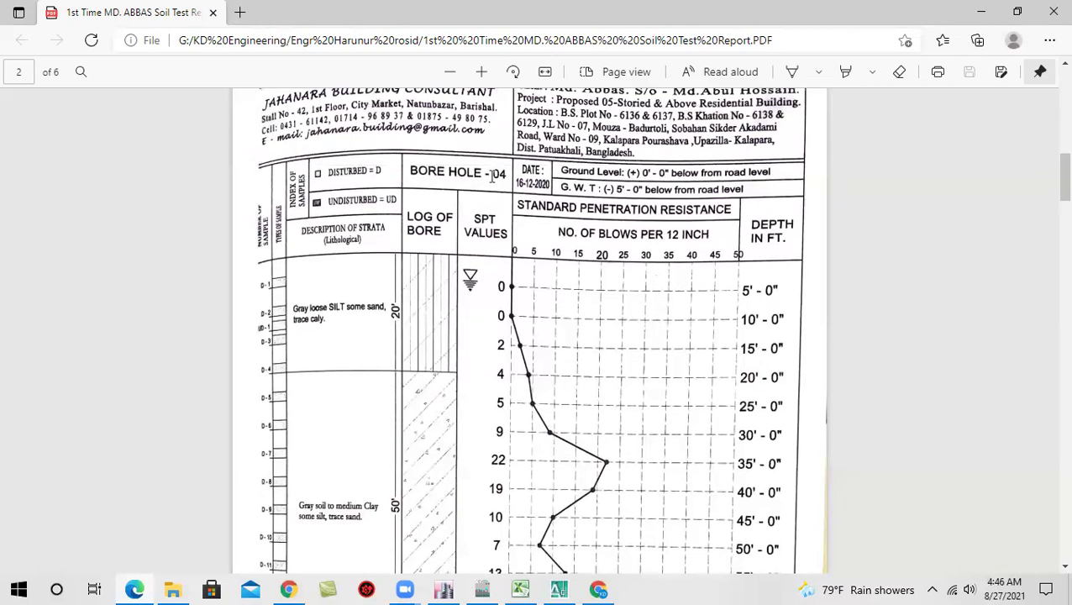
scroll(531, 326, "down", 2)
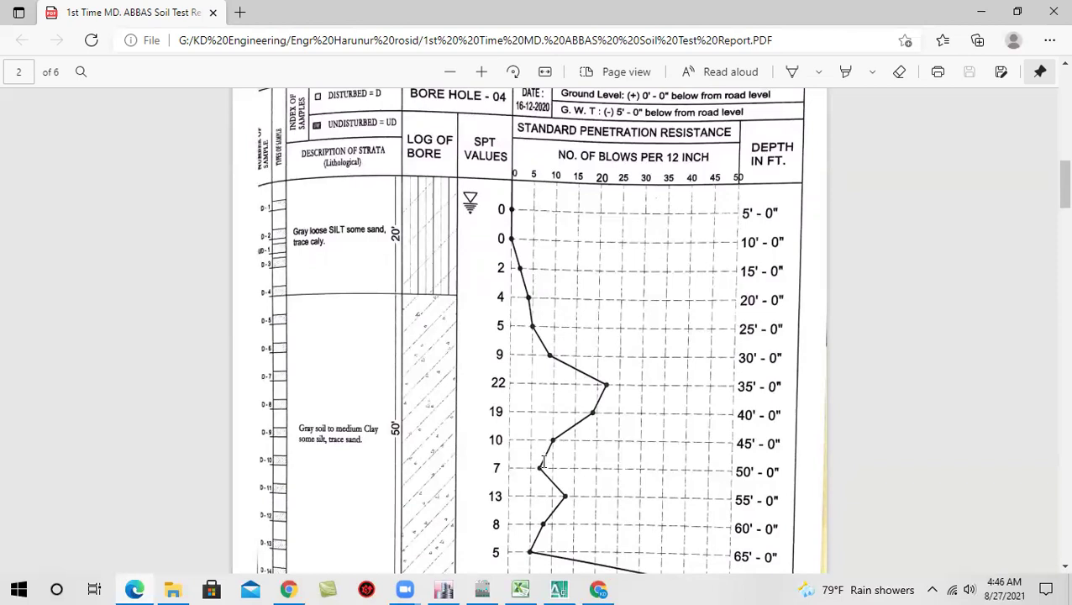
scroll(546, 483, "down", 3)
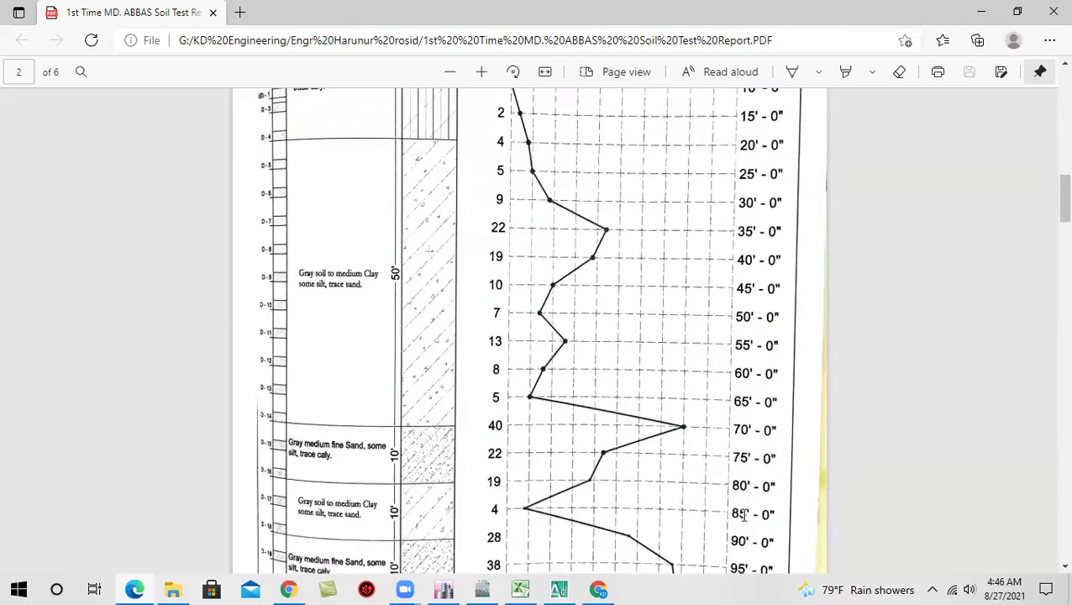
scroll(513, 496, "down", 2)
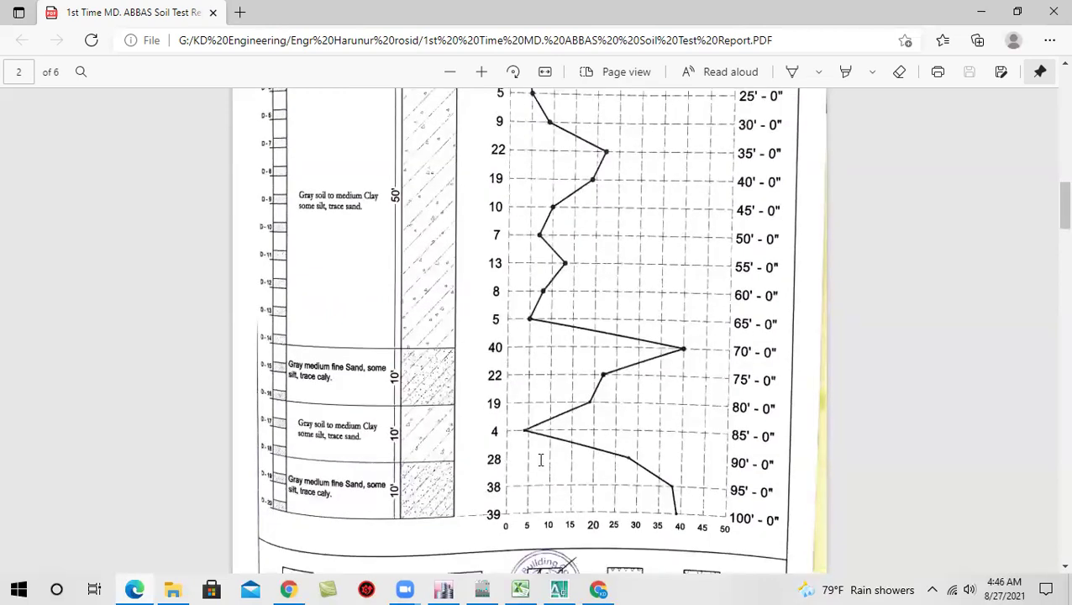
Recheck the Bore Hole 04 blow-count curve, comparing the shallow layers with the deeper clay and sand layers
scroll(541, 460, "up", 5)
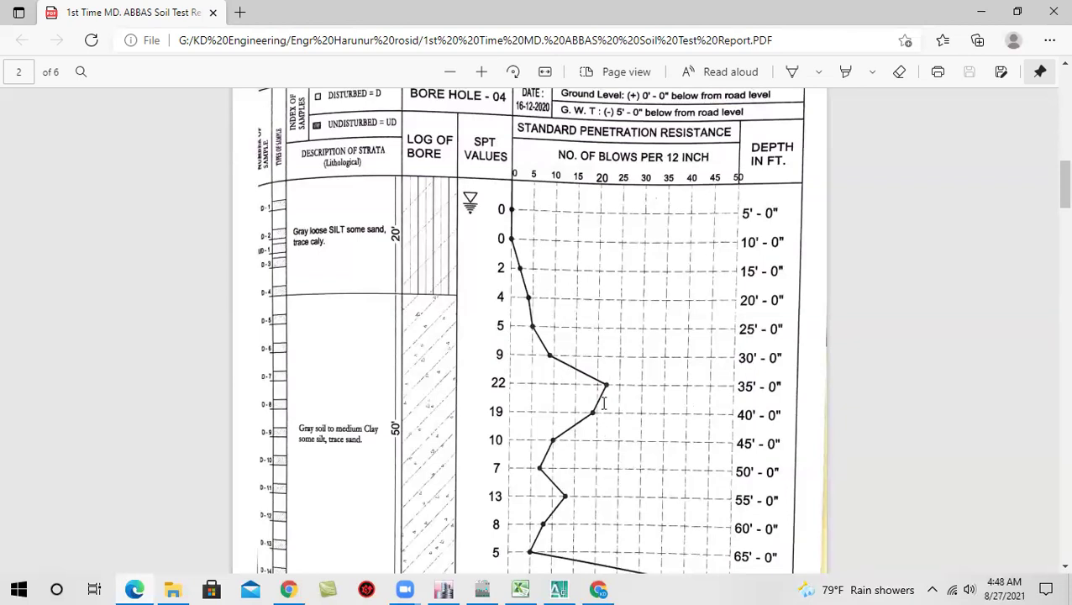
scroll(603, 403, "down", 1)
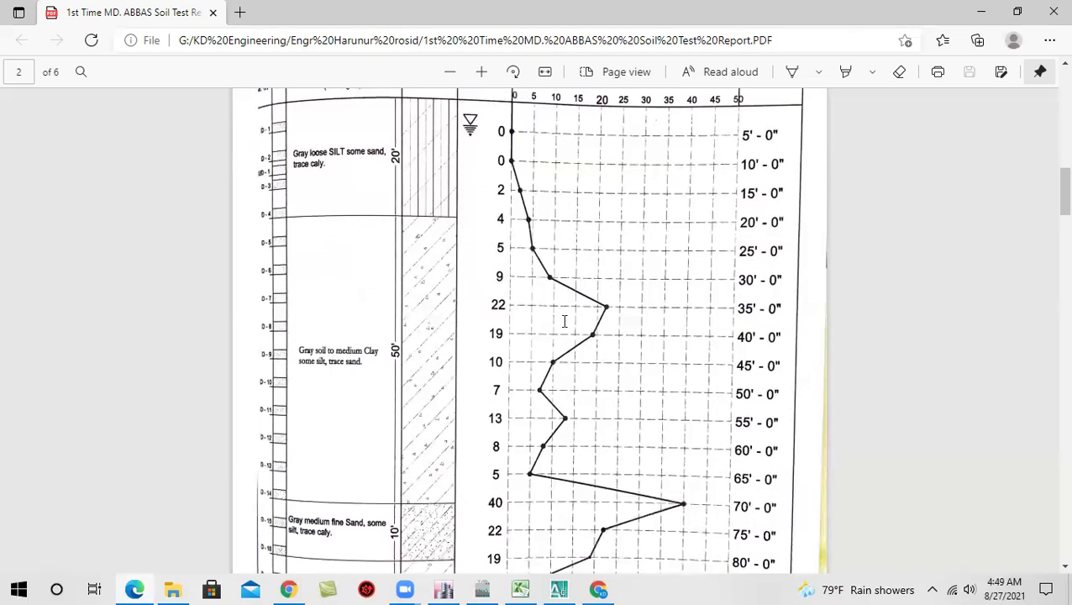
scroll(565, 315, "down", 1)
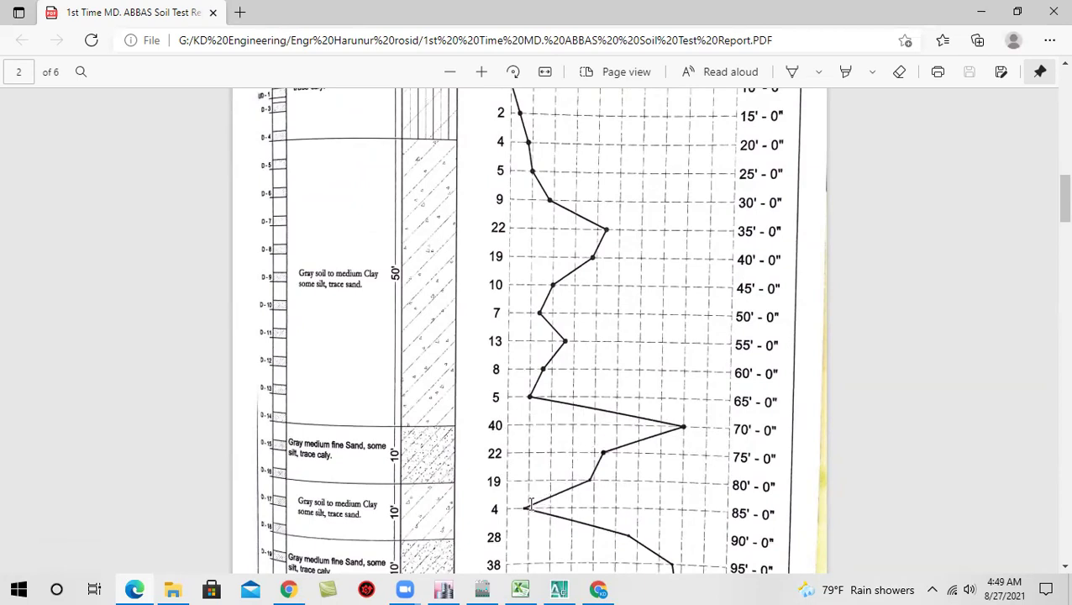
scroll(530, 504, "down", 1)
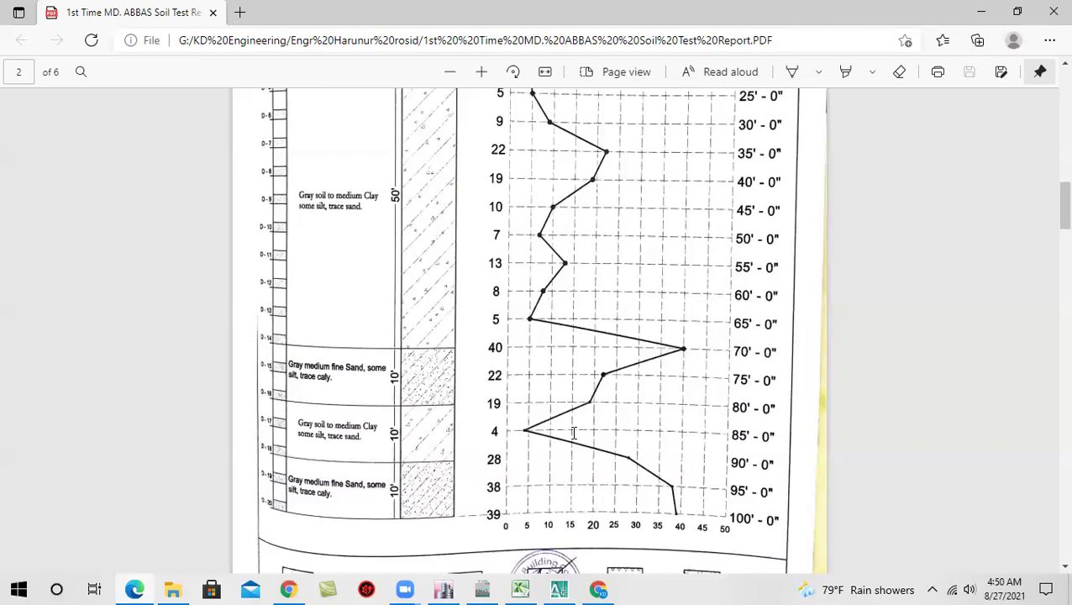
scroll(574, 432, "up", 2)
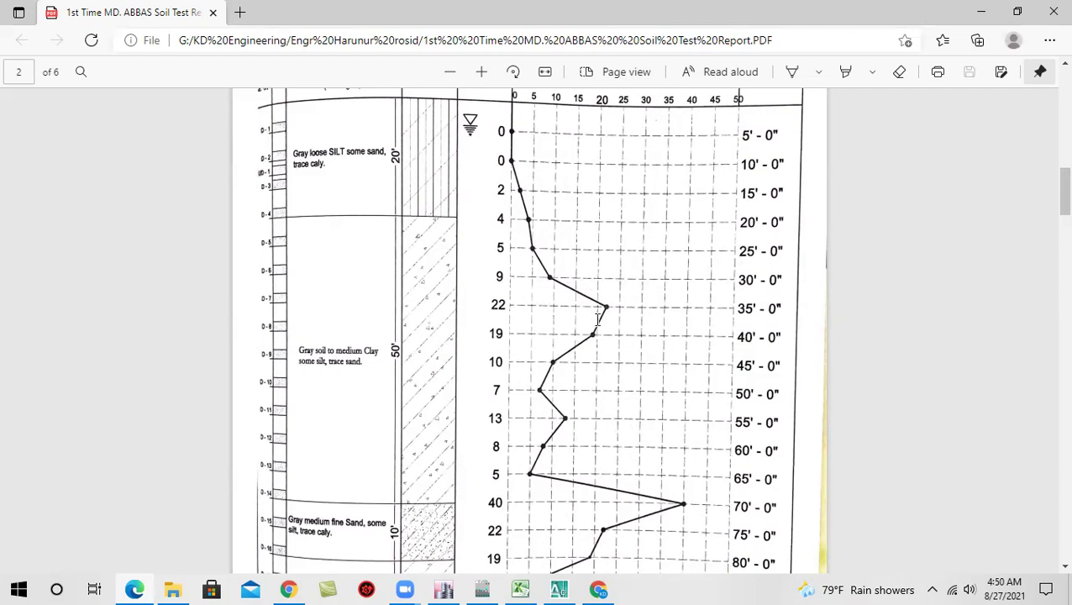
scroll(618, 307, "up", 2)
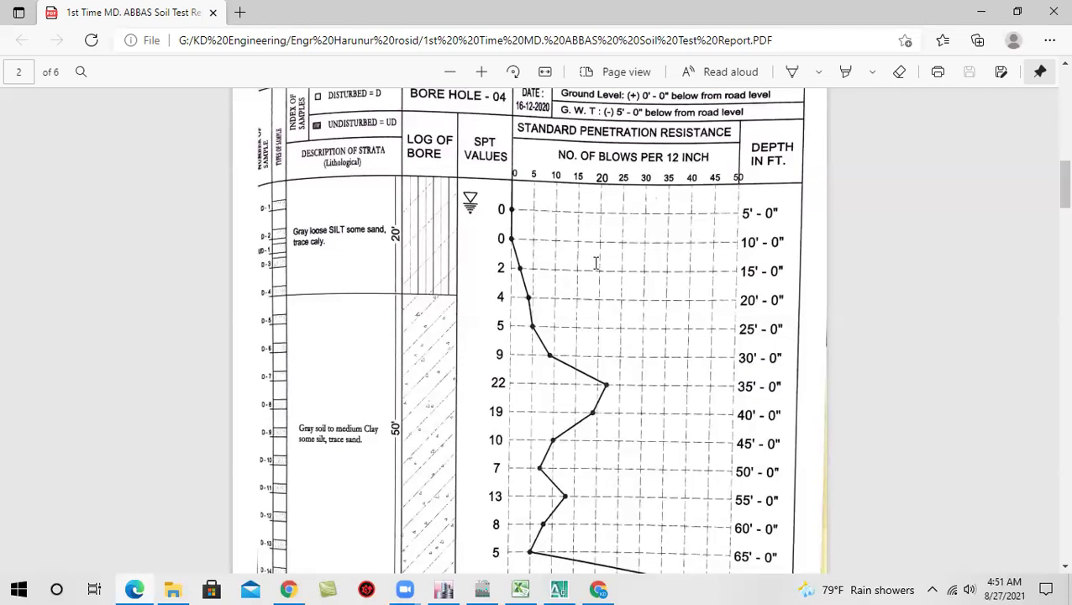
scroll(496, 211, "up", 1)
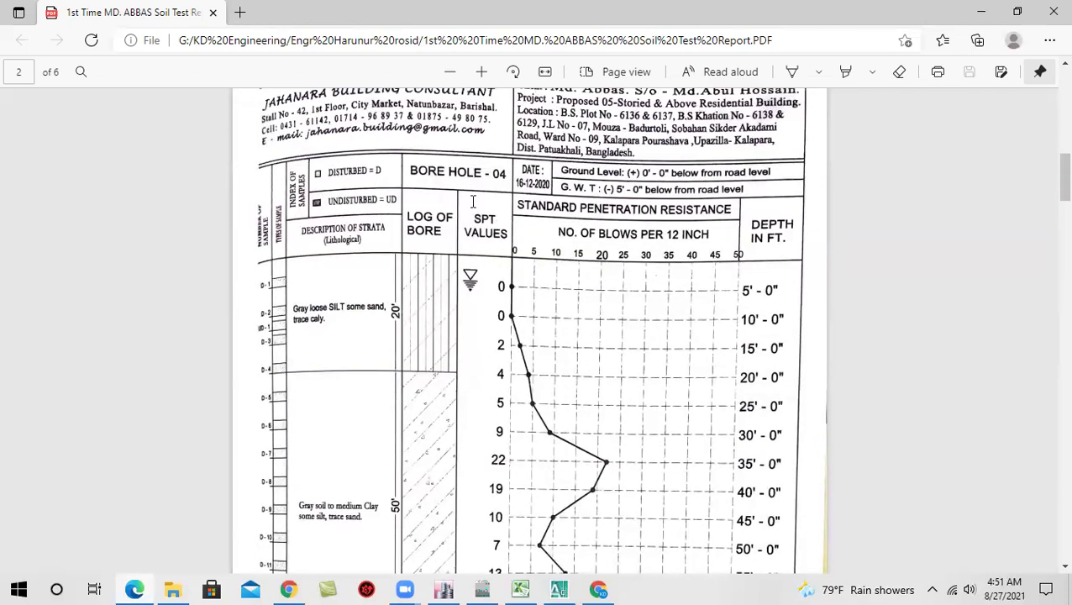
scroll(565, 279, "down", 1)
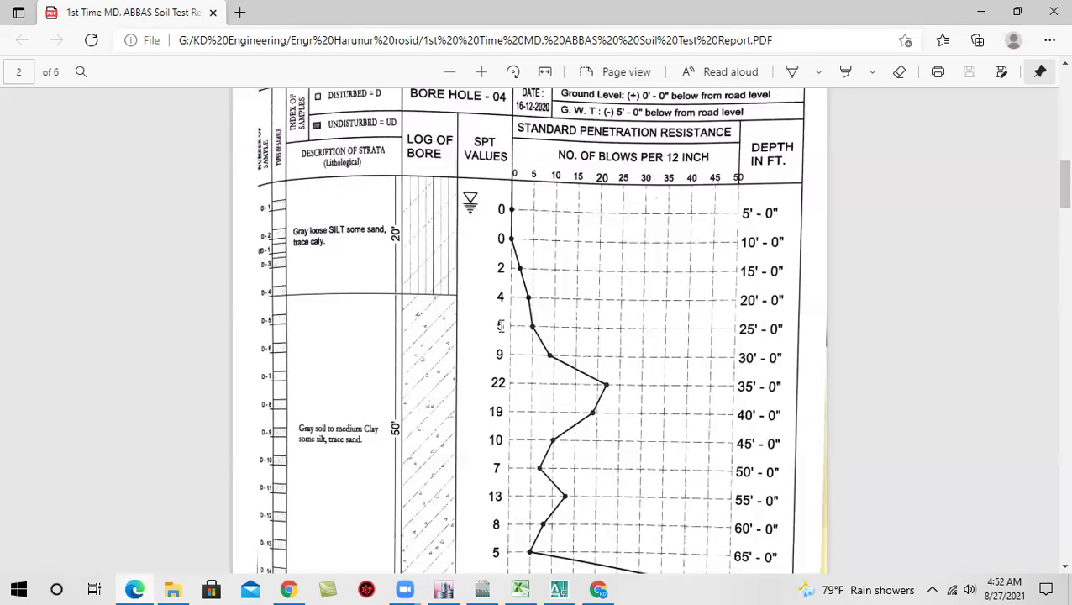
Examine the Bore Hole 03 log, reading its soil strata and SPT values against depth
scroll(508, 323, "down", 10)
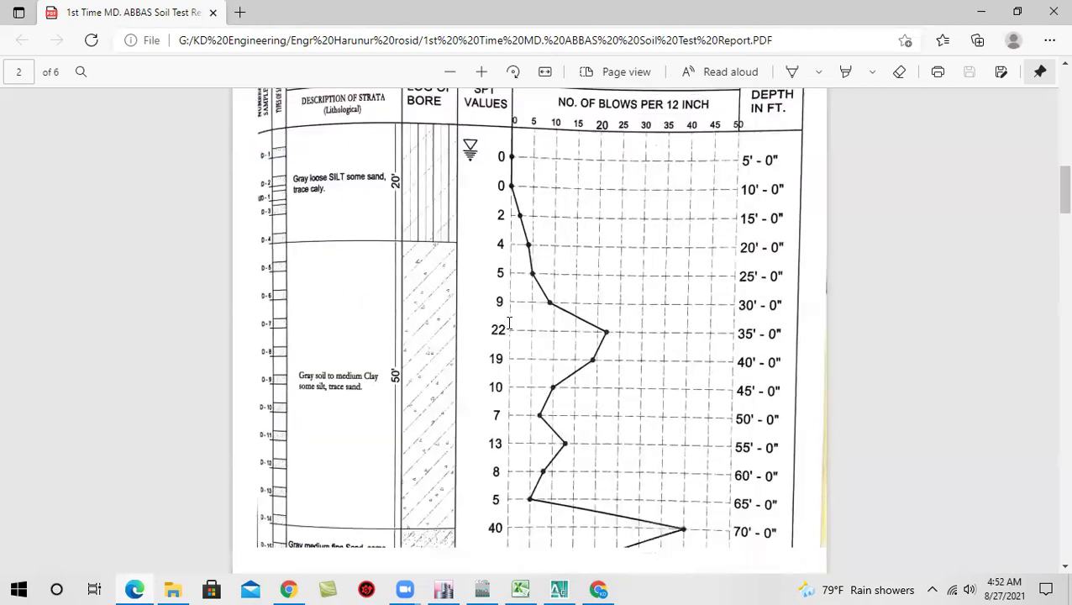
scroll(508, 323, "down", 2)
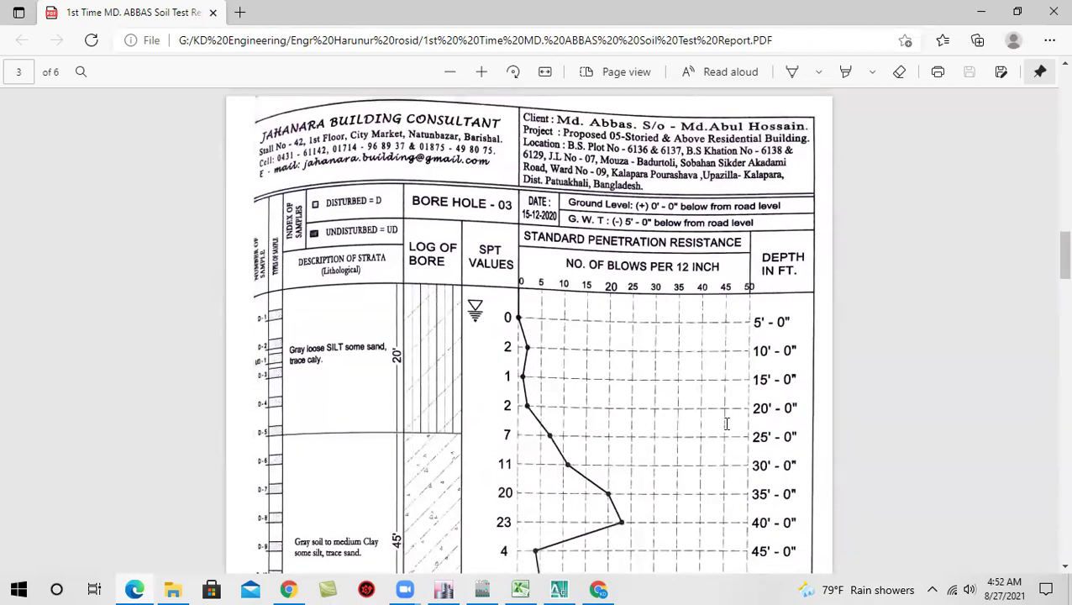
scroll(550, 406, "down", 2)
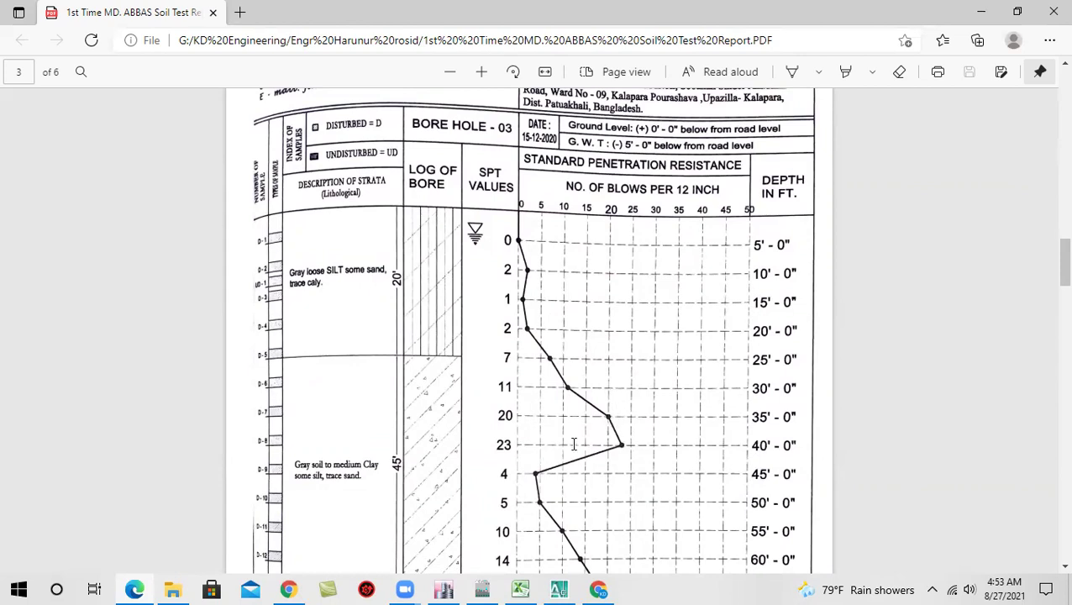
scroll(573, 454, "down", 1)
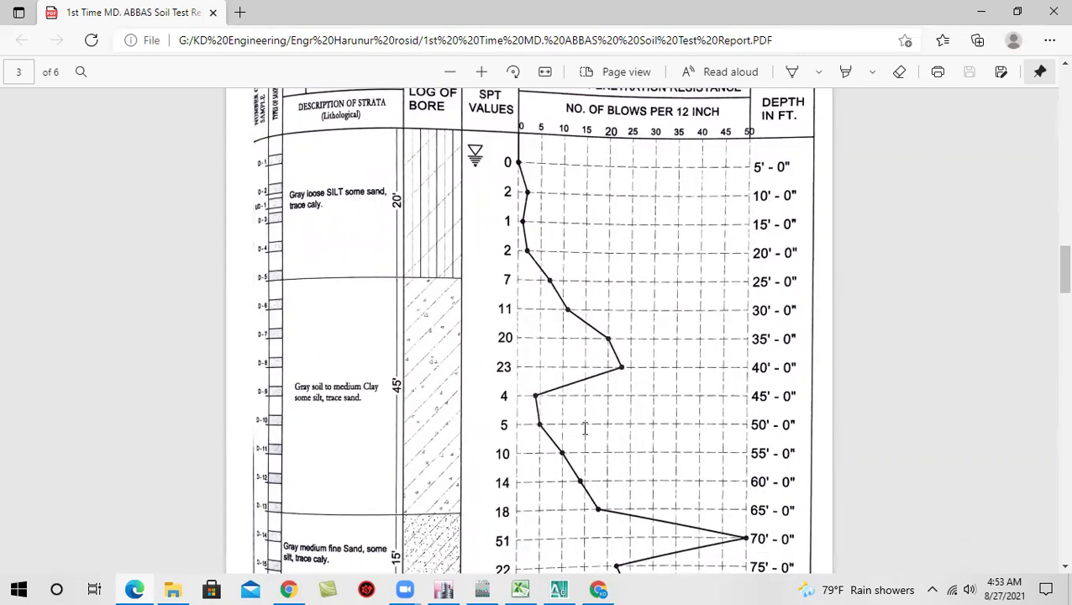
scroll(584, 428, "up", 1)
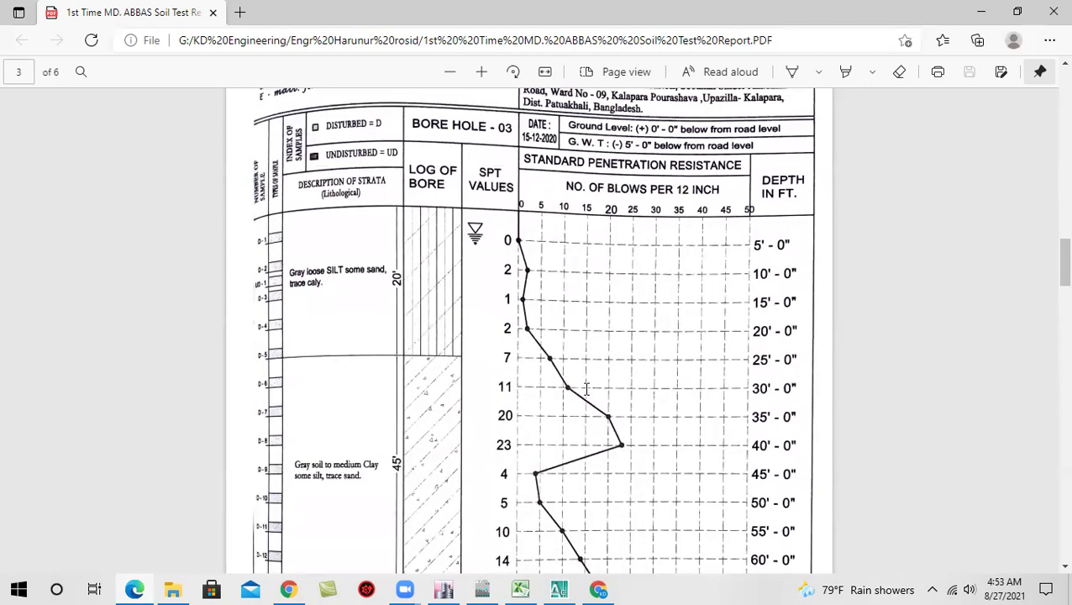
scroll(586, 388, "up", 1)
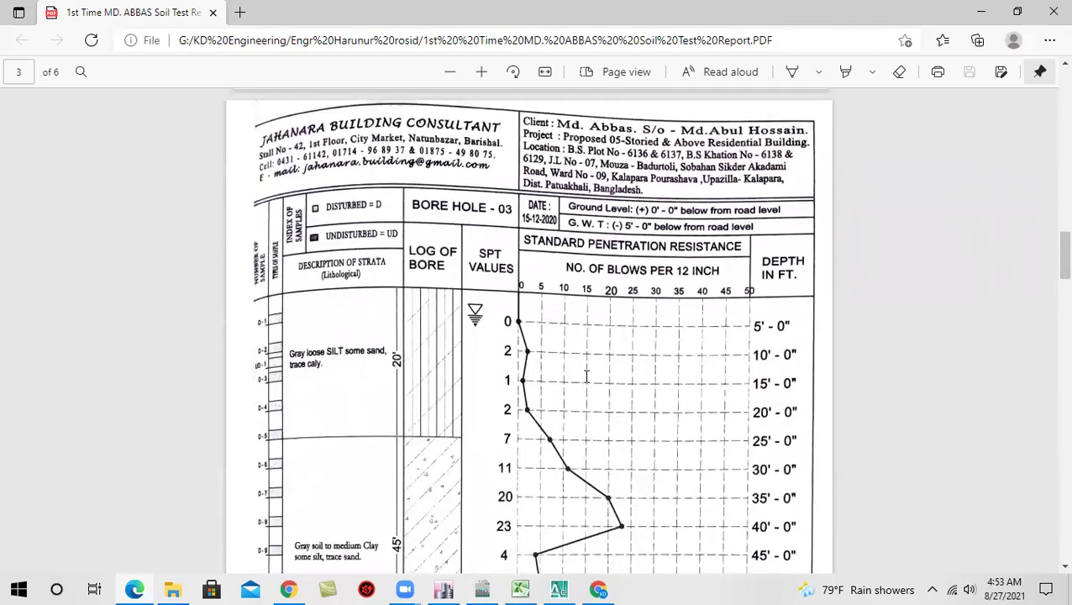
Compare the deeper layers of the Bore Hole 04 log with the Bore Hole 03 blow-count curve
scroll(586, 376, "up", 6)
scroll(588, 373, "down", 2)
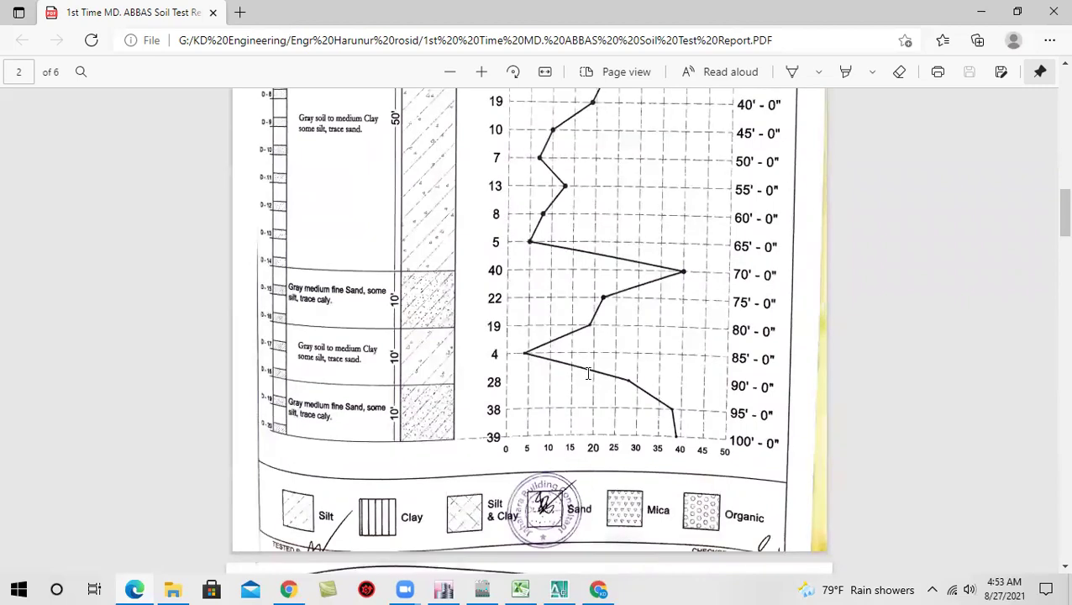
scroll(588, 373, "down", 10)
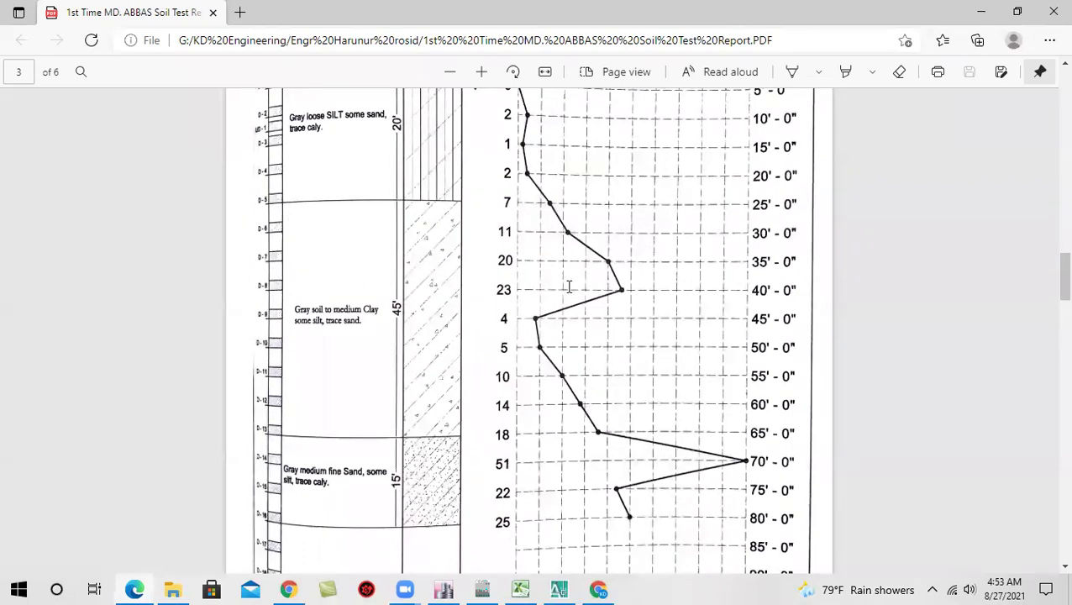
scroll(572, 284, "down", 2)
scroll(573, 280, "up", 2)
scroll(687, 334, "down", 1)
scroll(686, 302, "up", 4)
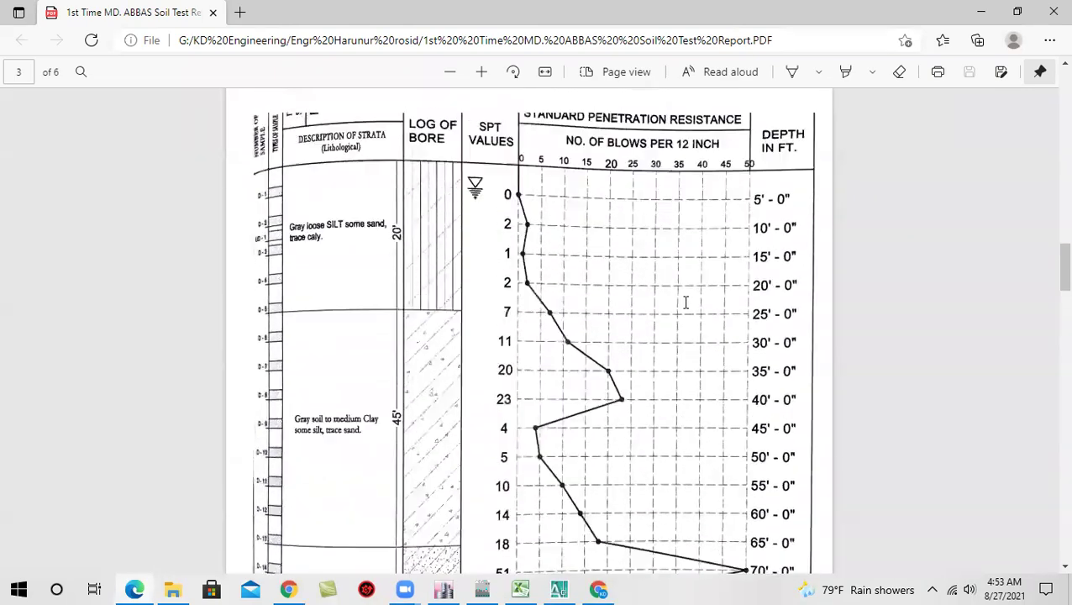
Examine the soil strata and SPT values in the Bore Hole 02 and Bore Hole 01 logs
scroll(686, 302, "down", 4)
scroll(685, 302, "down", 8)
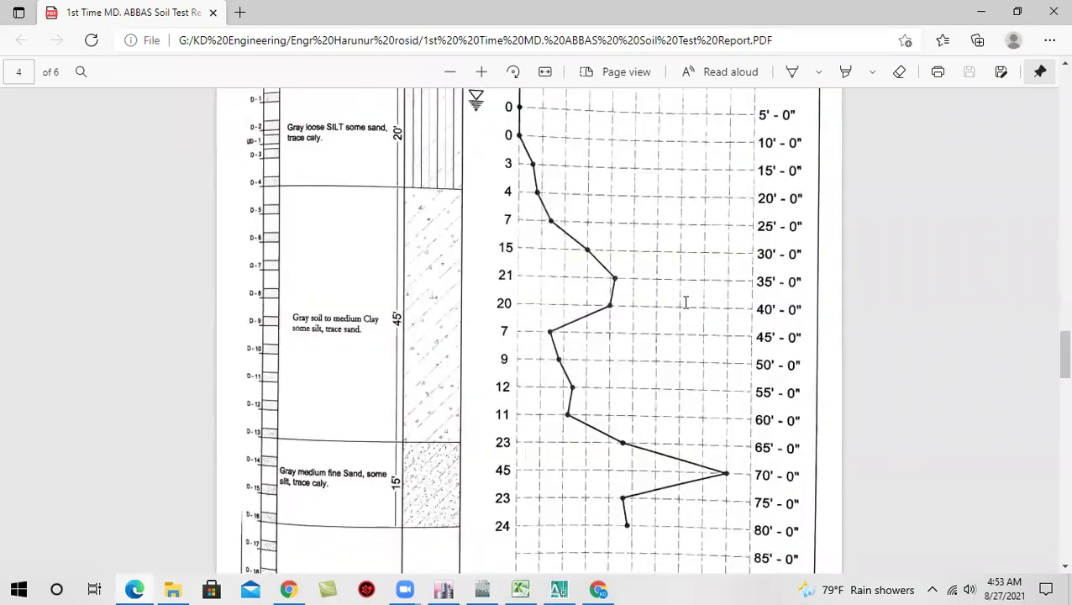
scroll(676, 306, "up", 2)
scroll(556, 311, "down", 2)
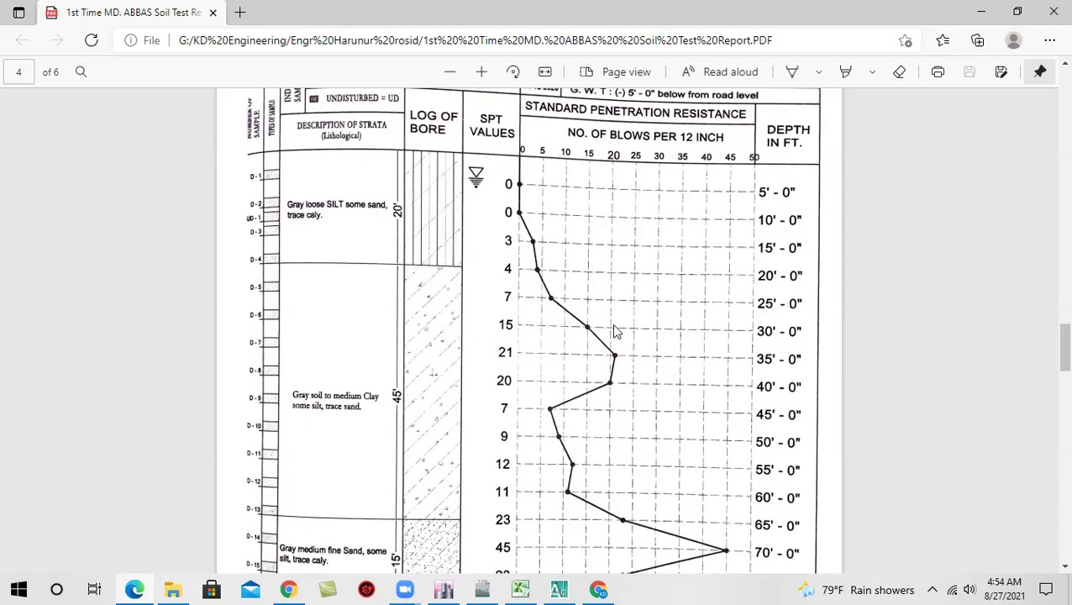
scroll(616, 331, "down", 15)
scroll(615, 328, "up", 1)
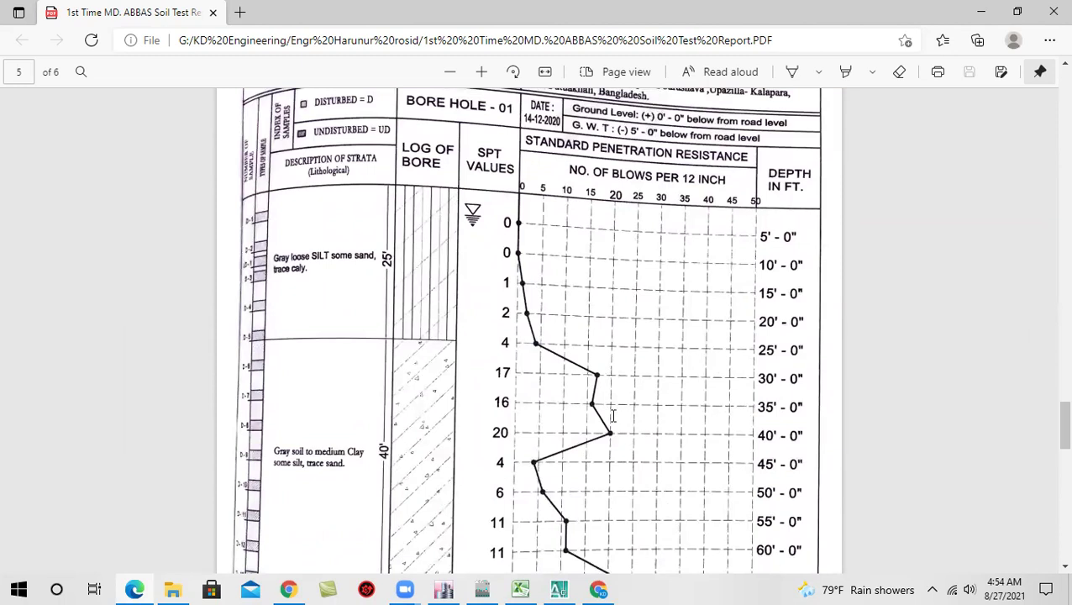
scroll(595, 408, "down", 1)
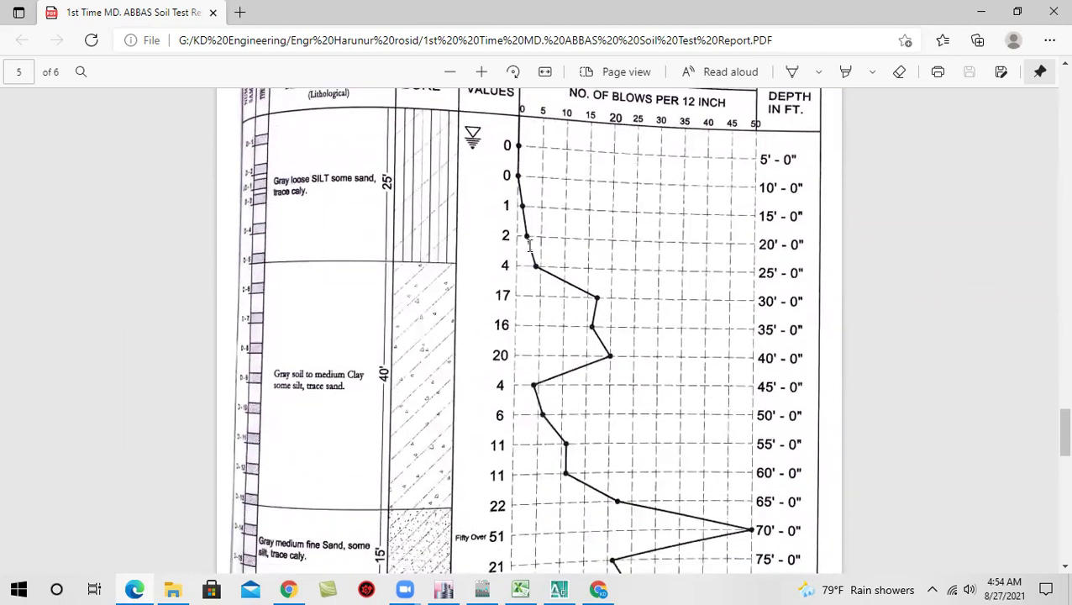
Review the Bore Hole 03, 02 and 01 logs again, comparing their SPT curves and layer depths
scroll(623, 352, "down", 15)
scroll(626, 351, "up", 20)
scroll(628, 347, "up", 10)
scroll(631, 333, "up", 3)
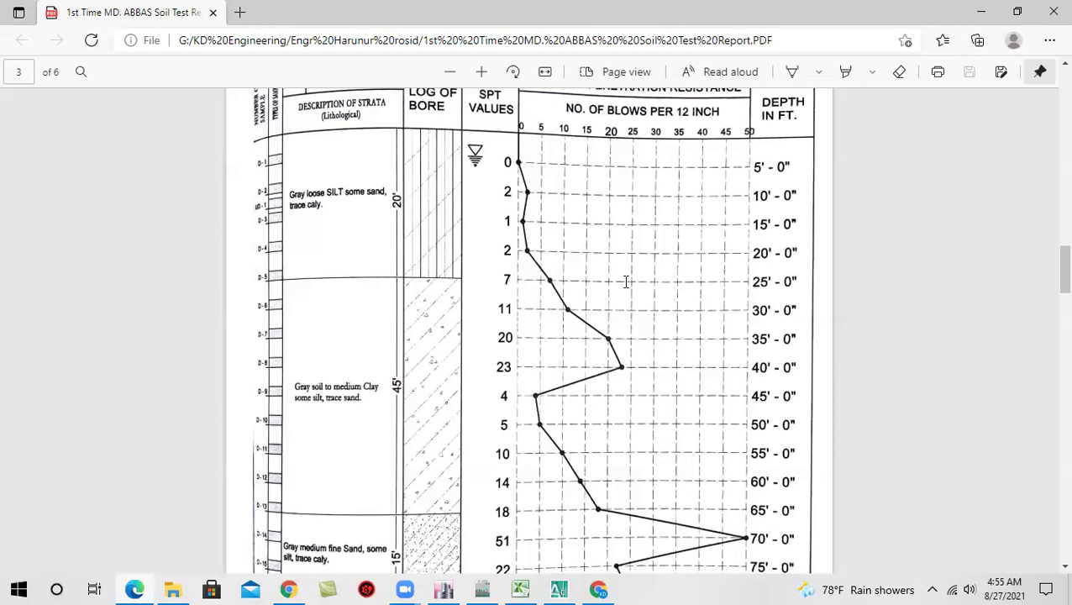
scroll(623, 290, "down", 5)
scroll(623, 289, "down", 15)
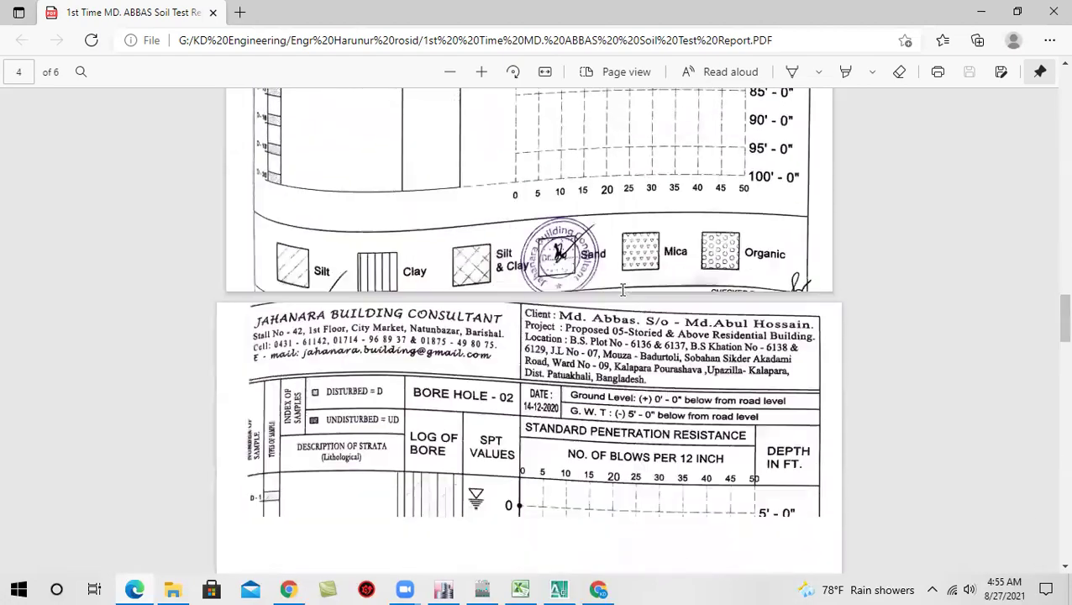
scroll(623, 290, "down", 10)
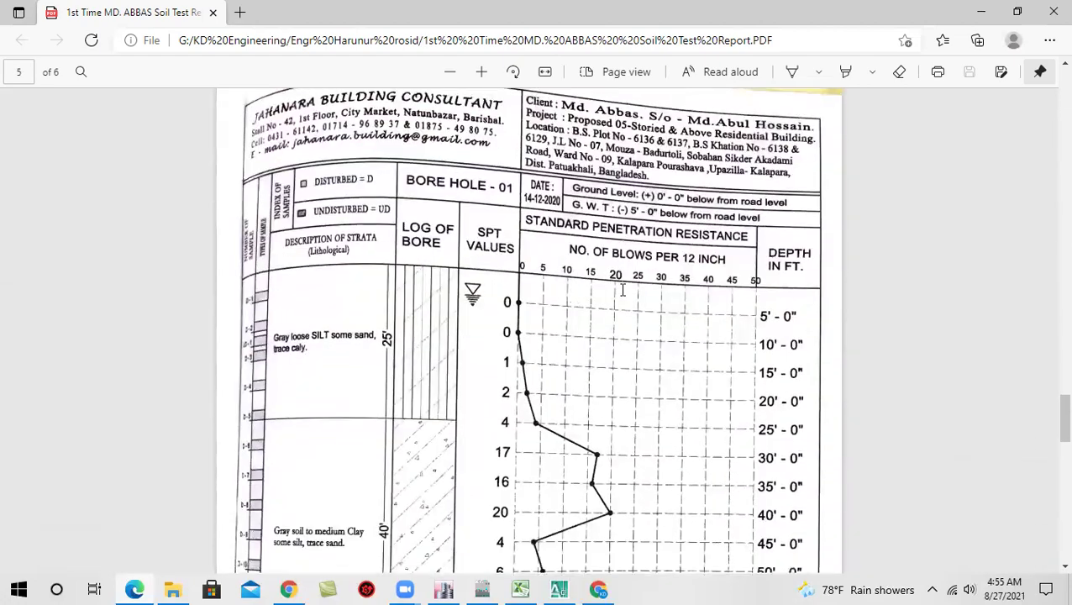
scroll(569, 351, "up", 20)
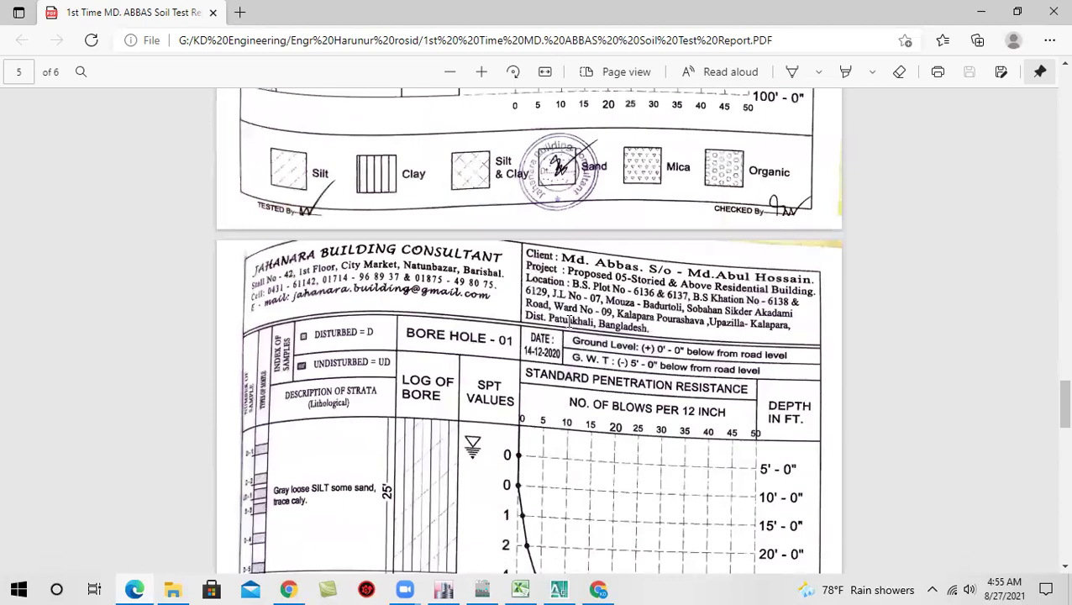
scroll(562, 296, "down", 20)
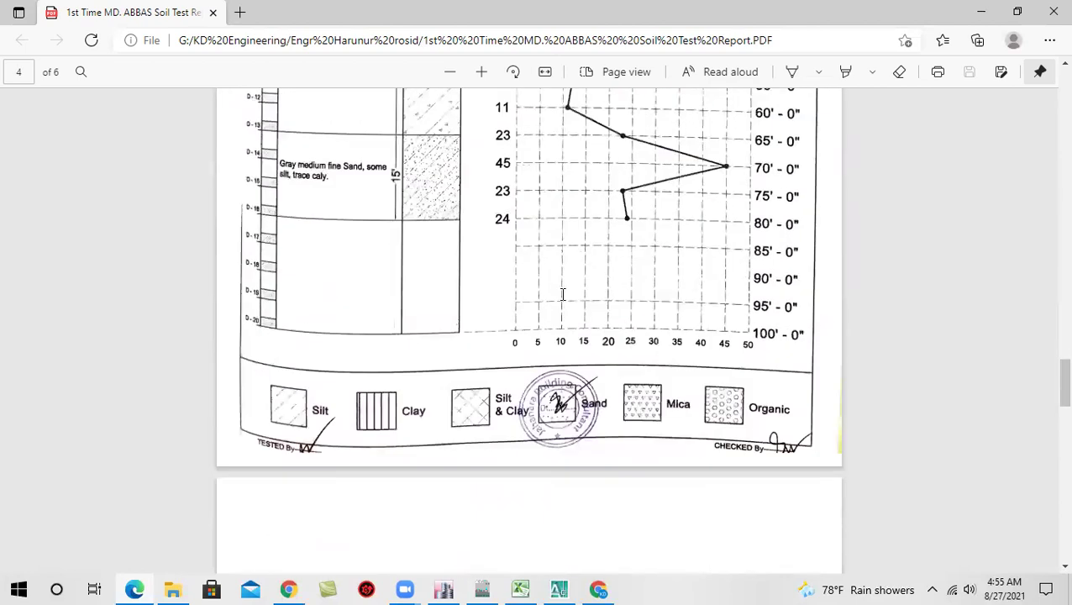
scroll(587, 316, "down", 8)
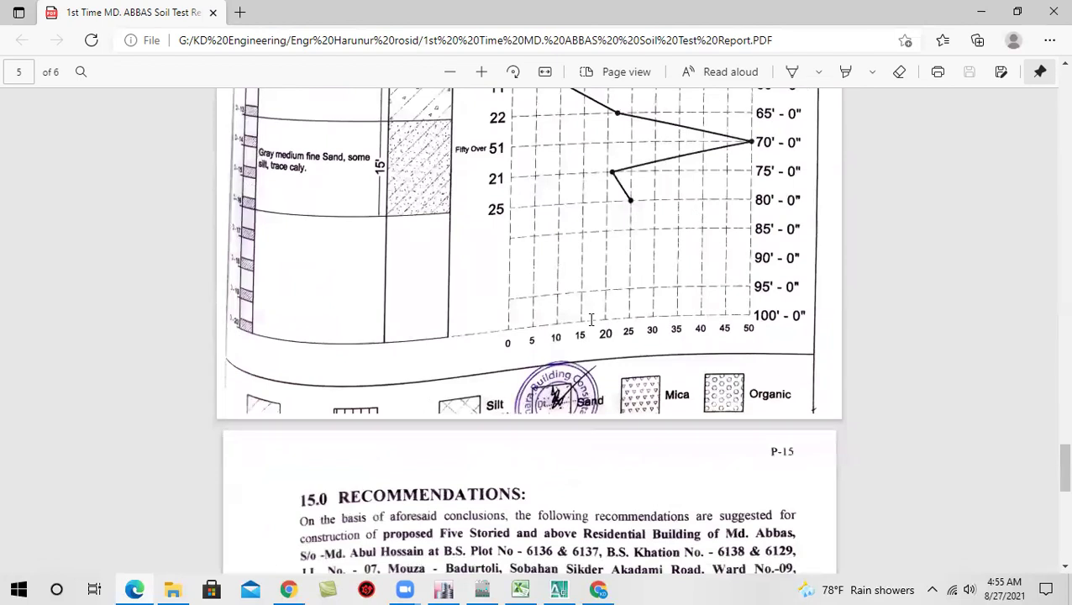
Read the report's Recommendations on the continuous footing for up to 5 storeys and the cast-in-situ piles for 6 storeys and above
scroll(591, 319, "down", 10)
scroll(590, 332, "up", 5)
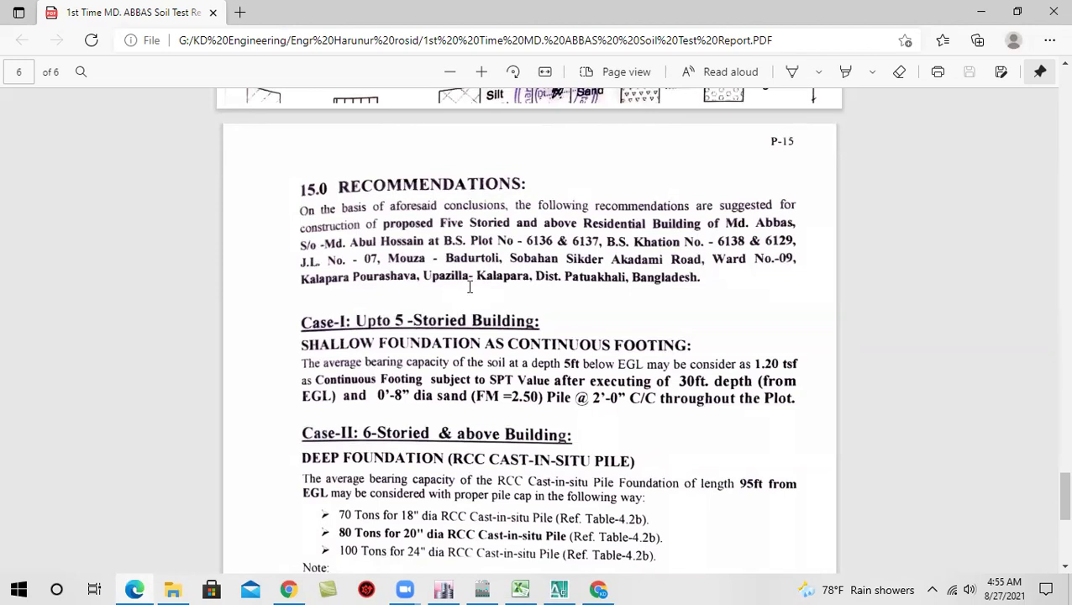
scroll(475, 260, "down", 2)
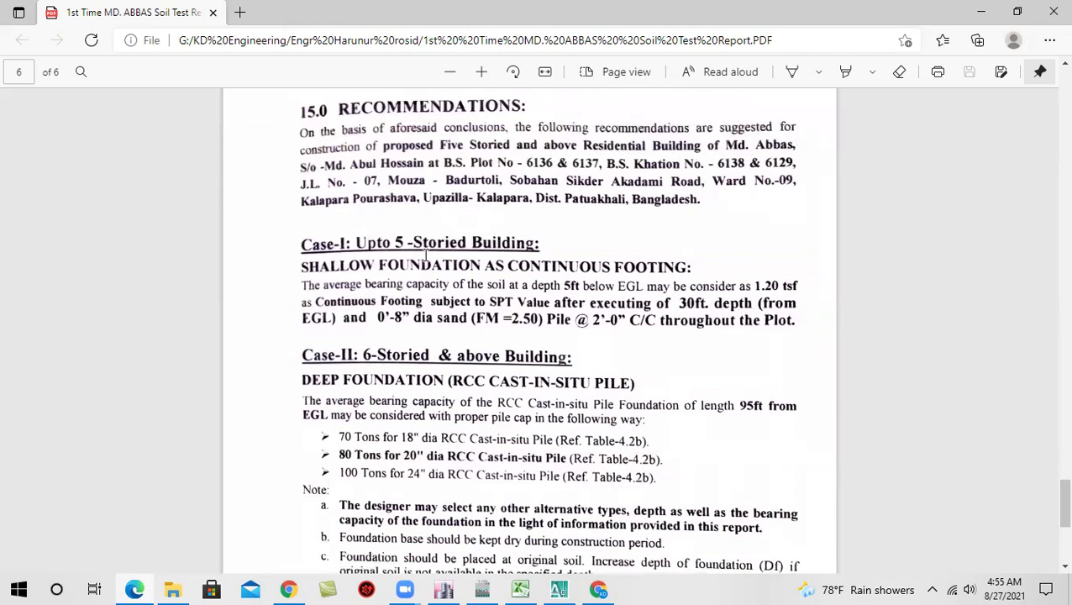
scroll(447, 253, "down", 2)
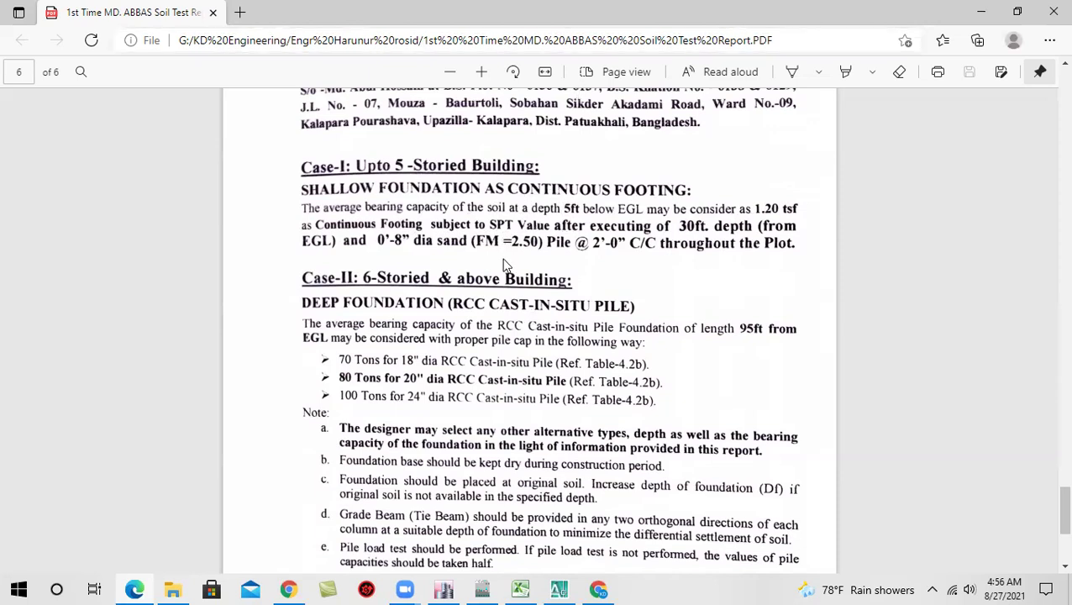
scroll(505, 266, "down", 1)
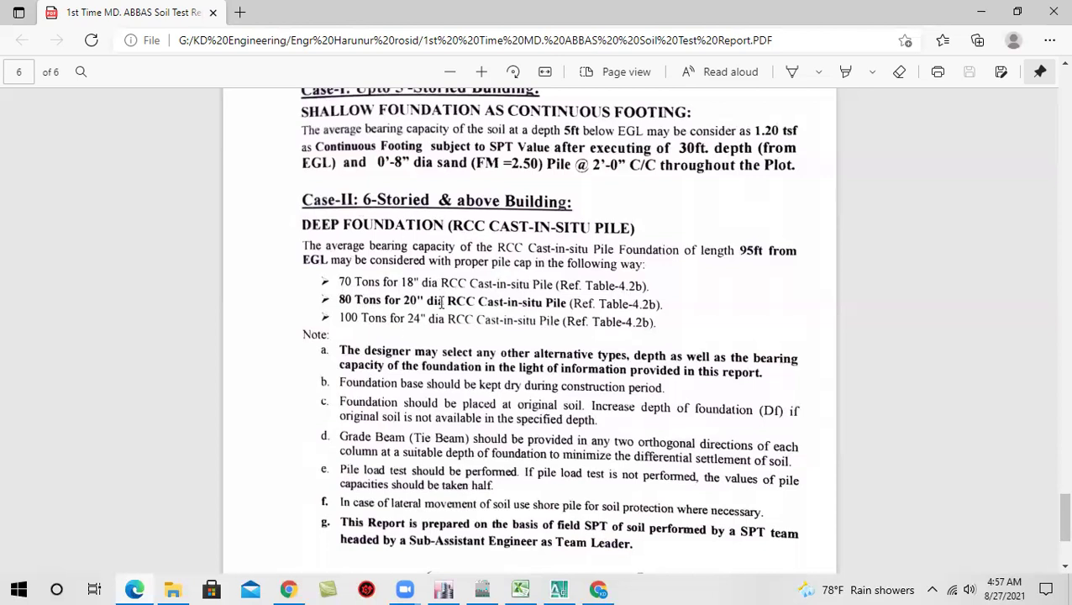
scroll(441, 302, "up", 2)
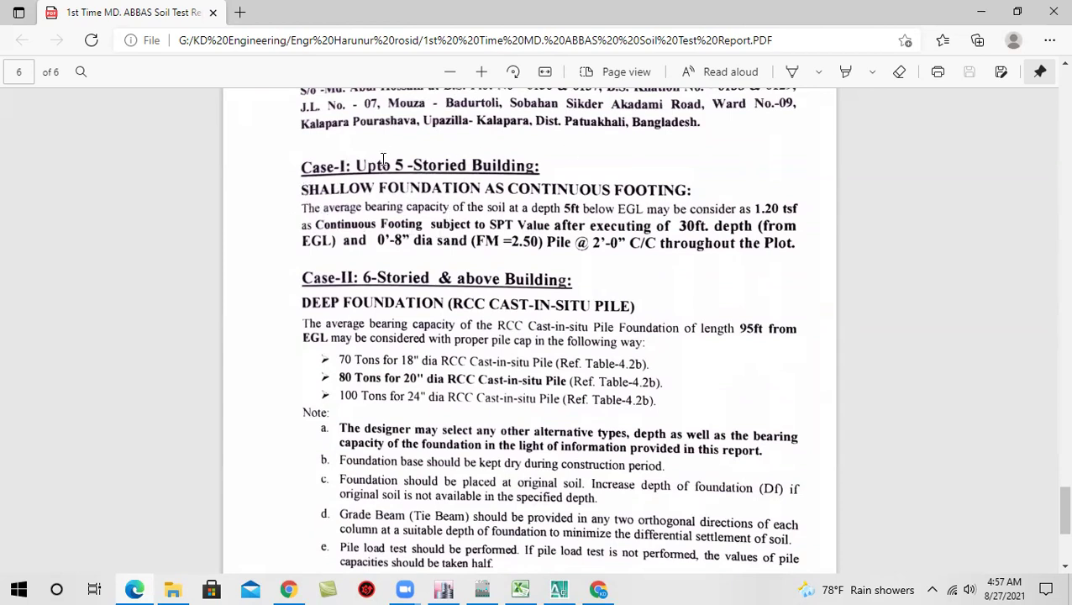
Read the recommendation notes a to g down to the sign-off, rechecking the pile capacities by diameter
scroll(488, 265, "down", 5)
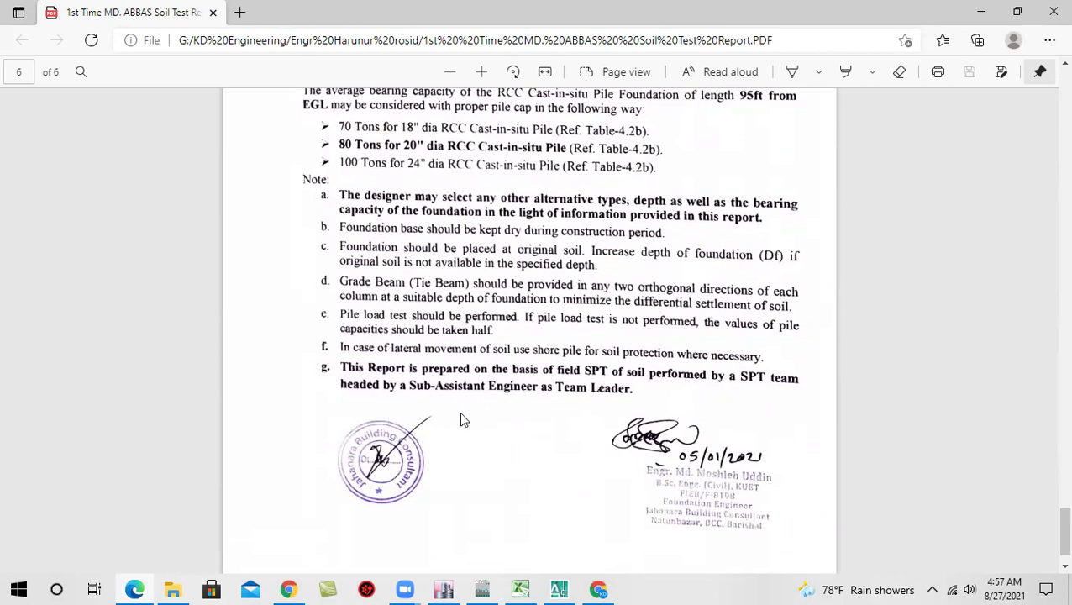
scroll(468, 406, "down", 1)
scroll(468, 399, "up", 3)
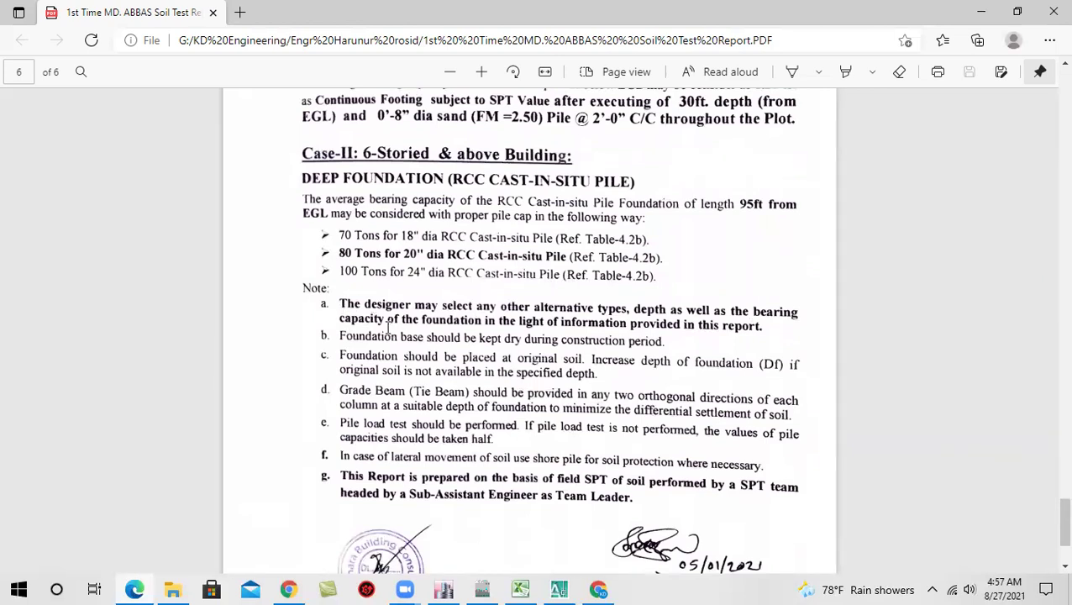
scroll(370, 311, "up", 3)
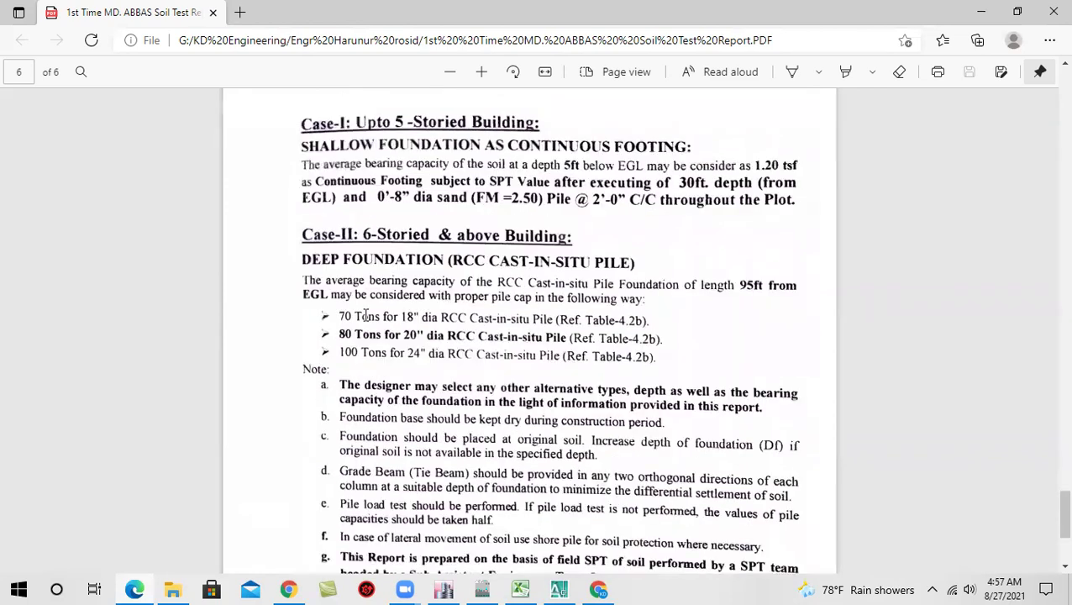
scroll(372, 313, "down", 3)
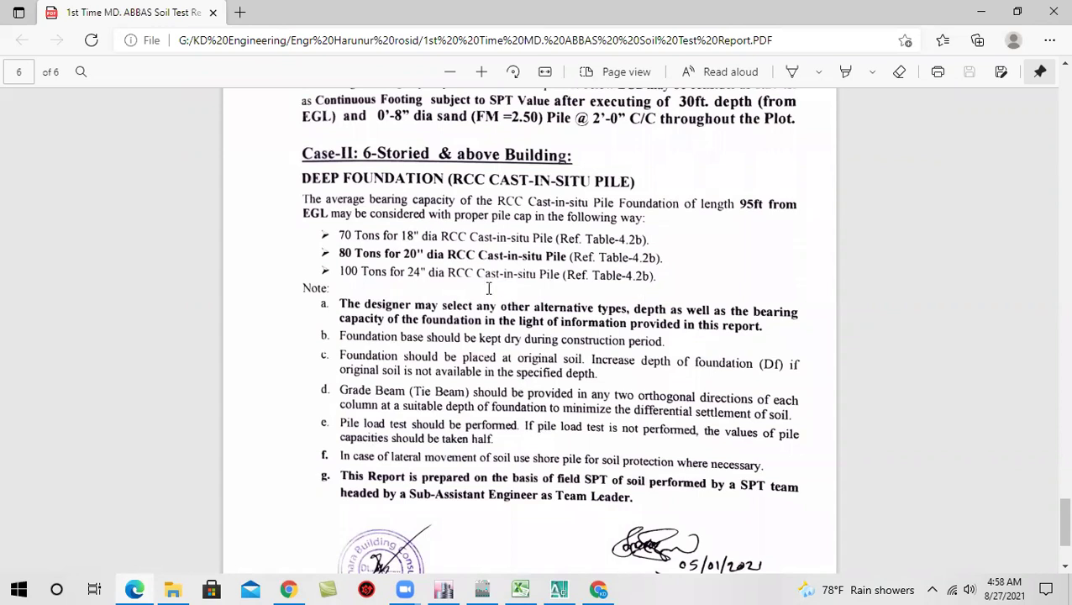
scroll(463, 307, "down", 3)
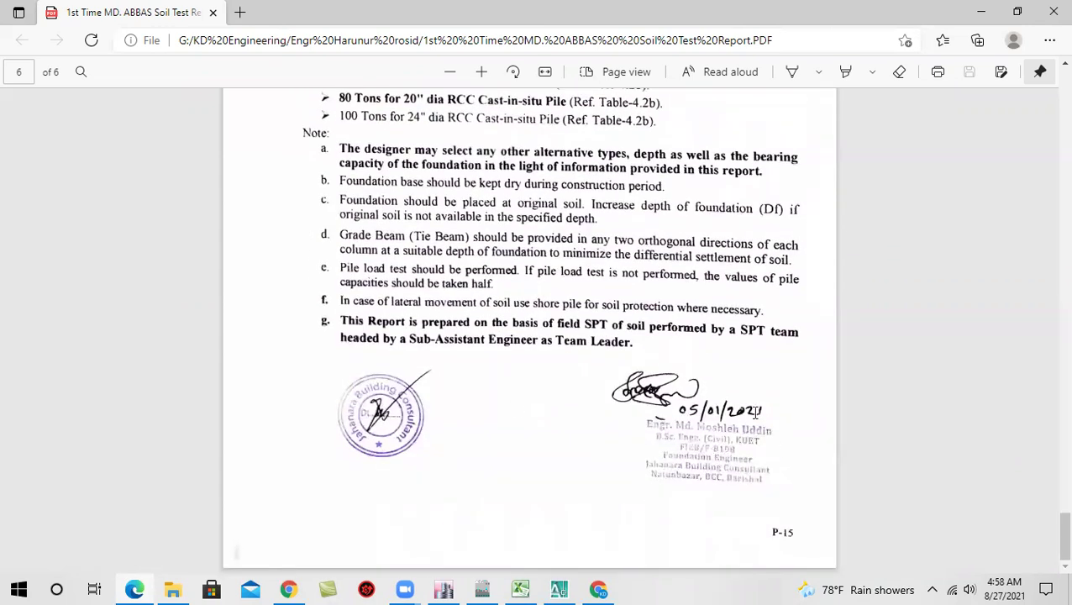
Recheck the Case-I bearing capacity and sand-pile requirements against the Case-II deep foundation option, and return to the end of the Bore Hole 01 log
scroll(495, 387, "up", 5)
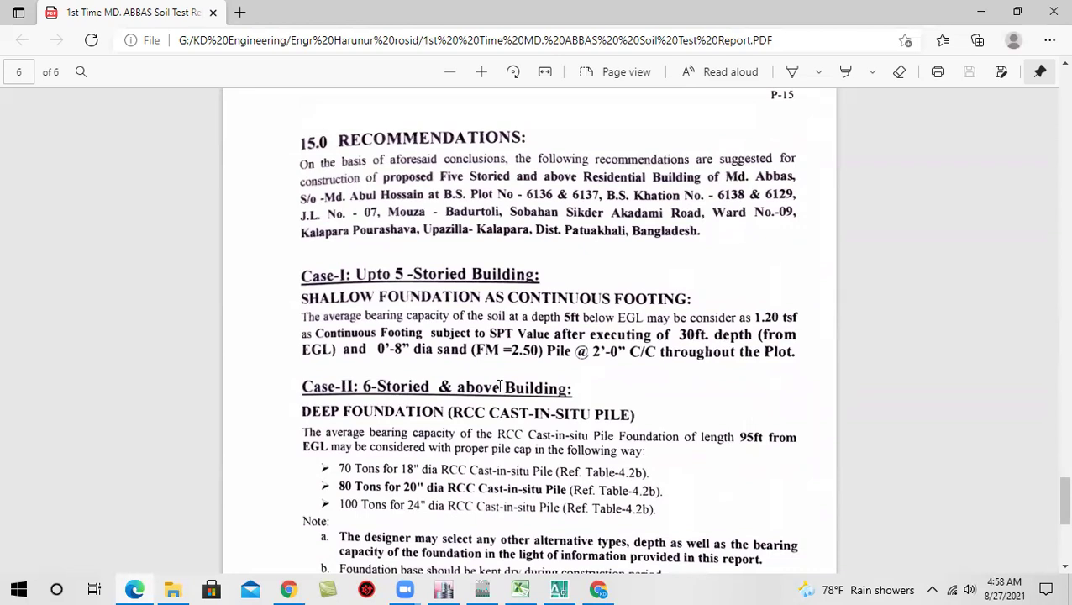
scroll(500, 387, "up", 8)
scroll(473, 375, "down", 10)
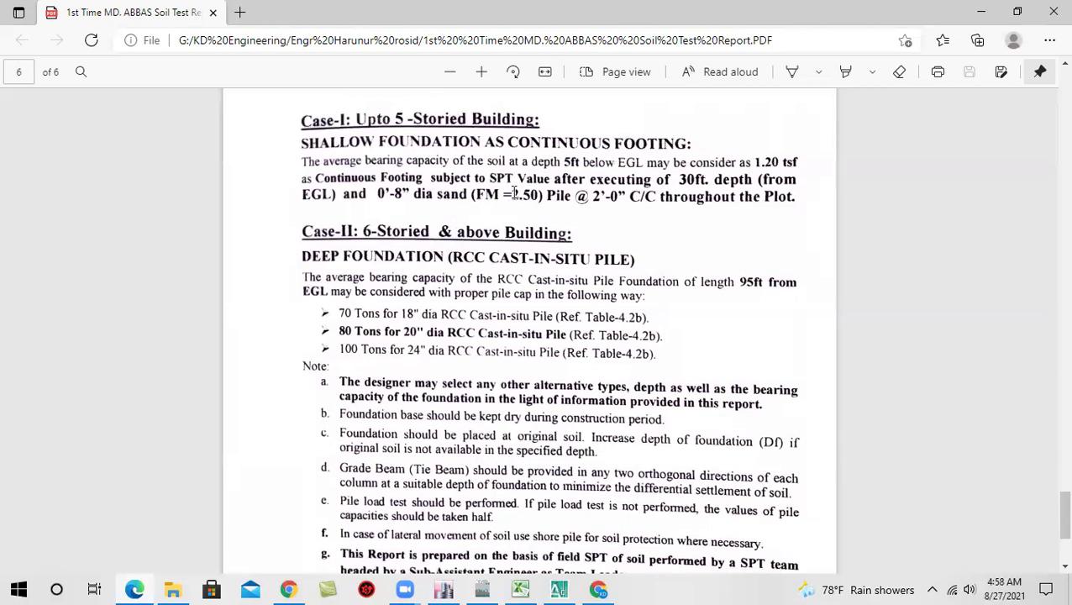
scroll(507, 219, "down", 1)
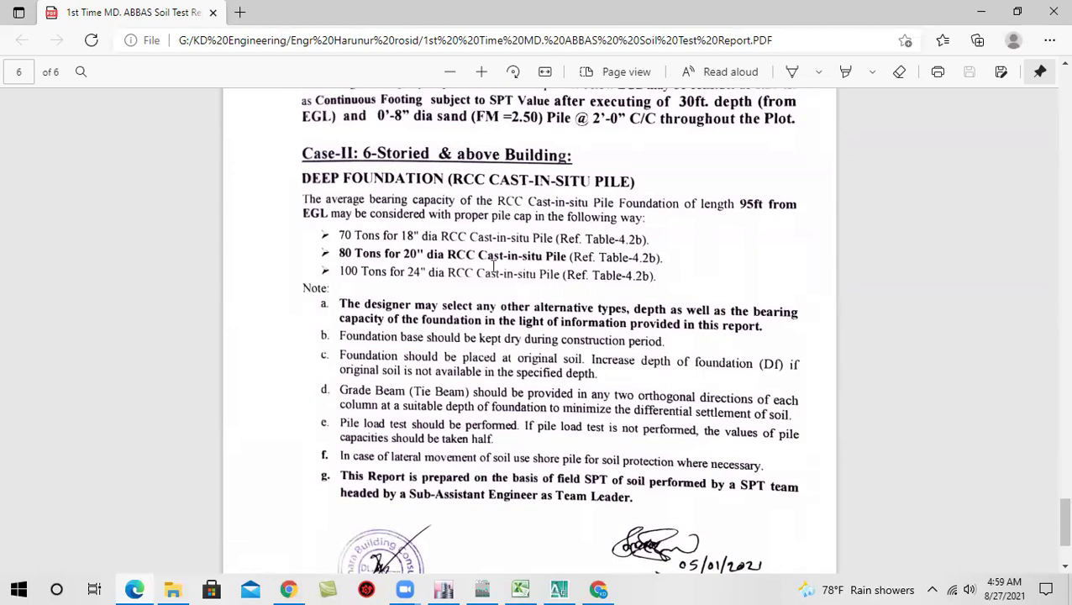
scroll(494, 265, "up", 2)
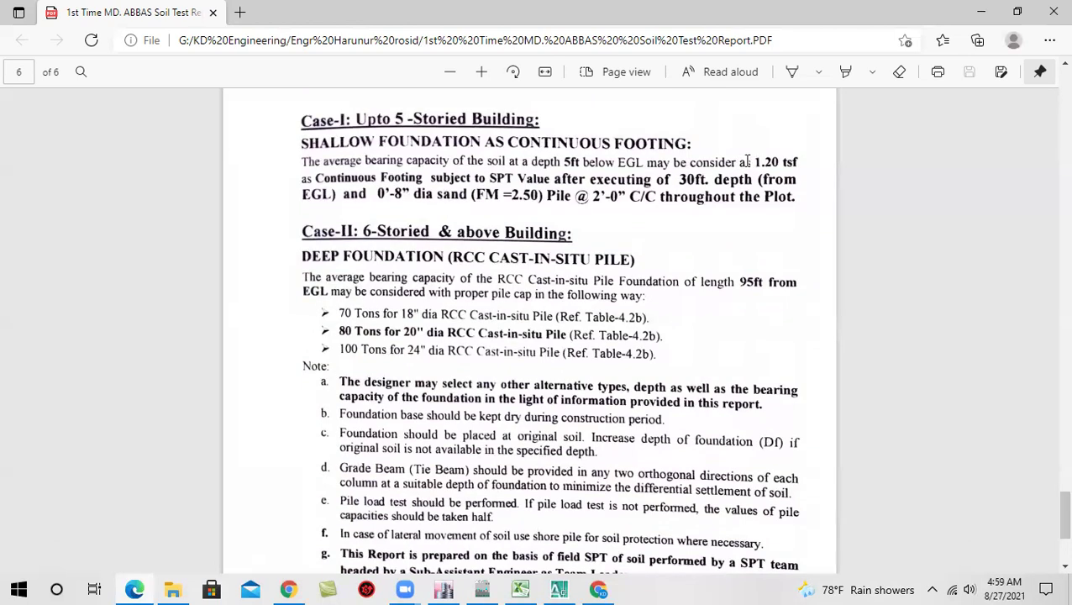
scroll(394, 220, "down", 2)
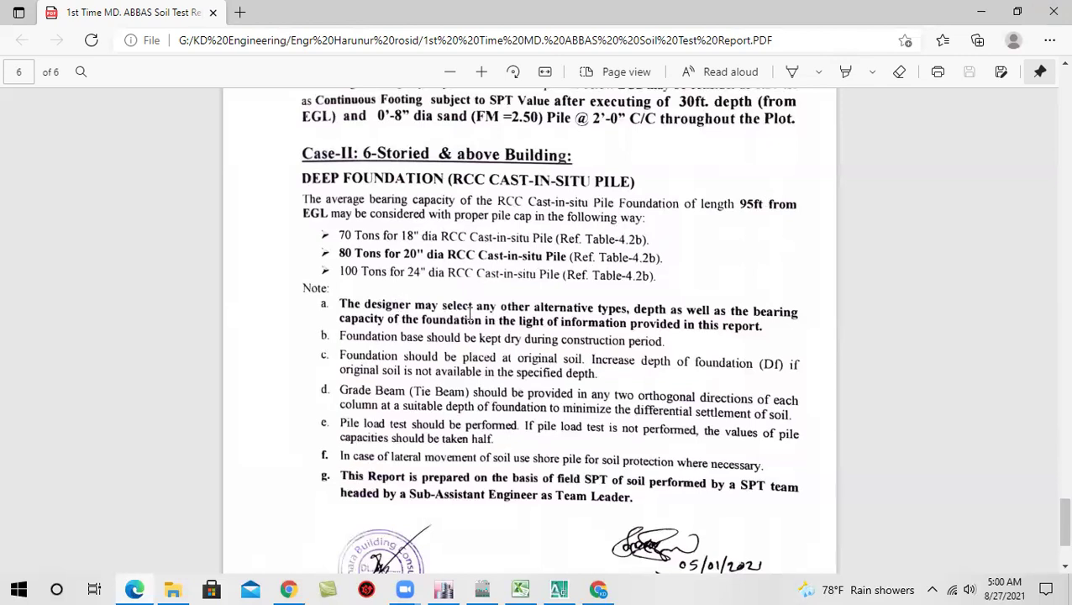
scroll(467, 317, "up", 3)
scroll(471, 314, "up", 5)
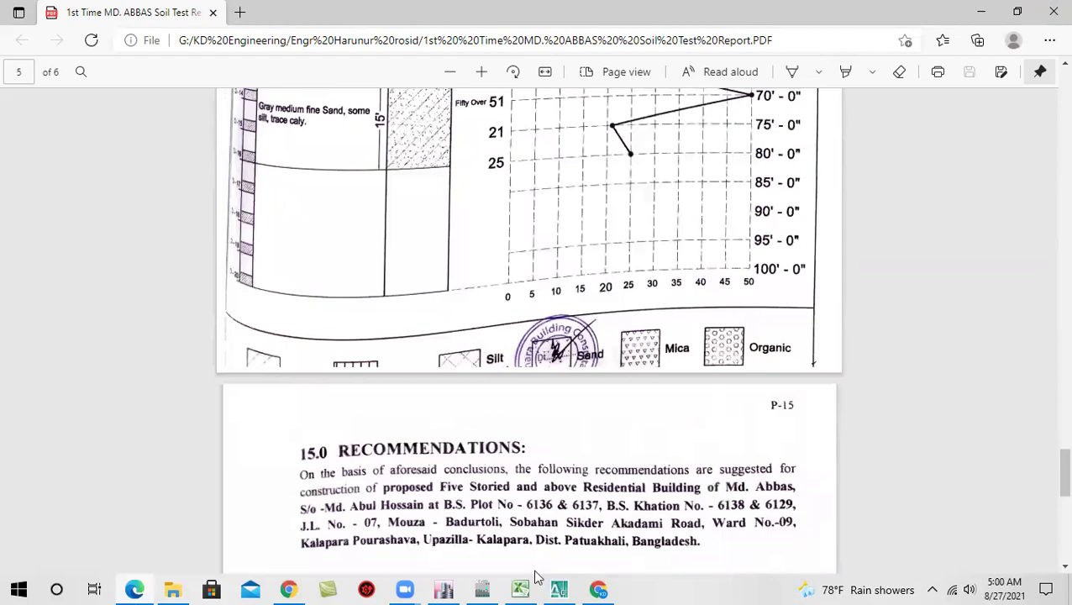
Switch to ETABS, view the base reactions plan in Metric SI default units, and set the units back to U.S. Defaults
left_click(441, 588)
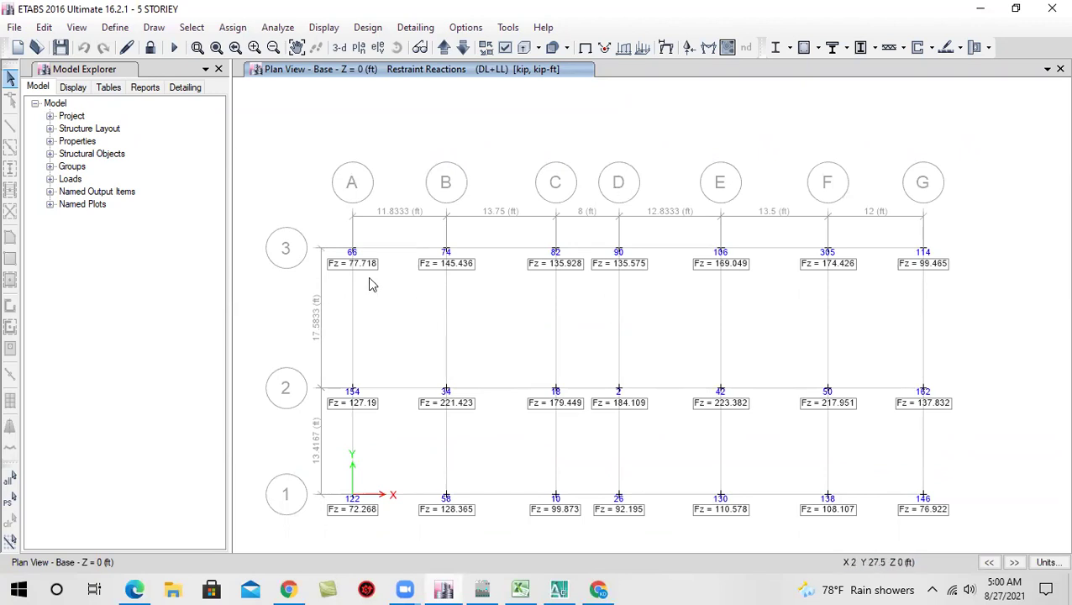
left_click(1045, 562)
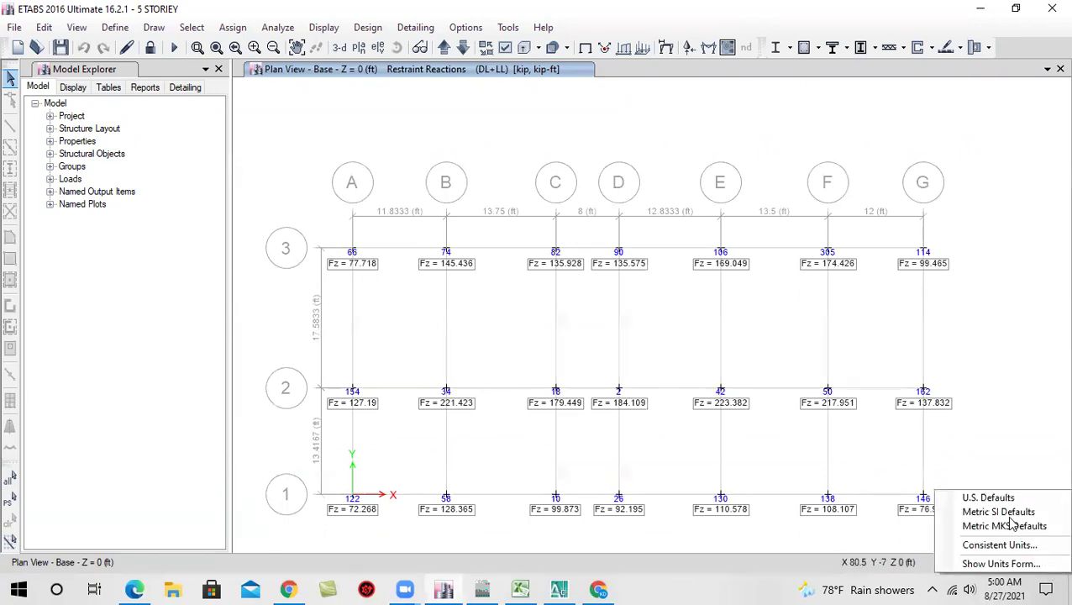
left_click(991, 512)
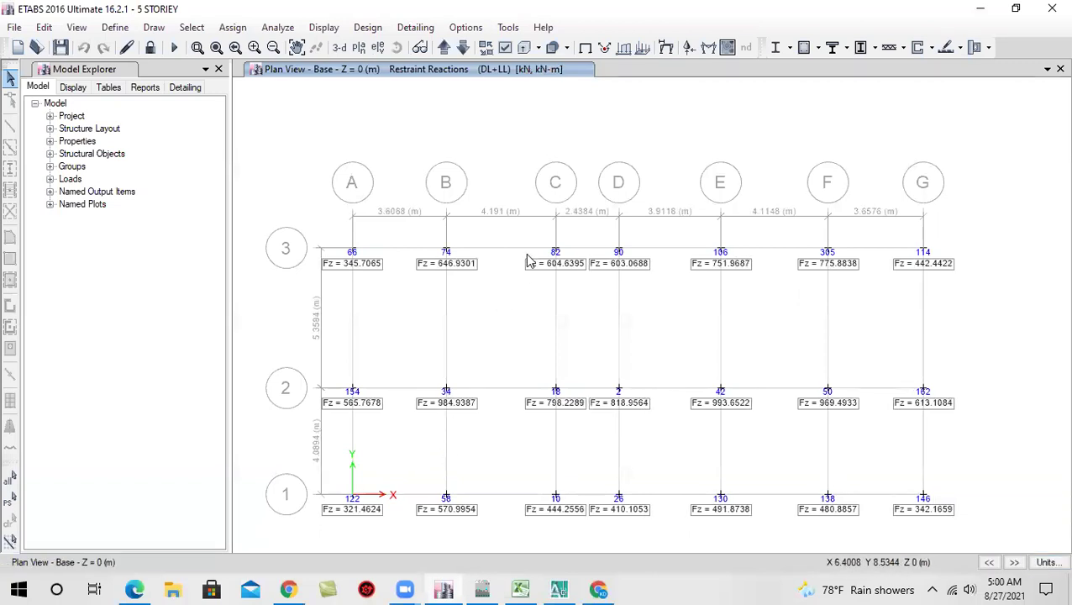
left_click(1045, 562)
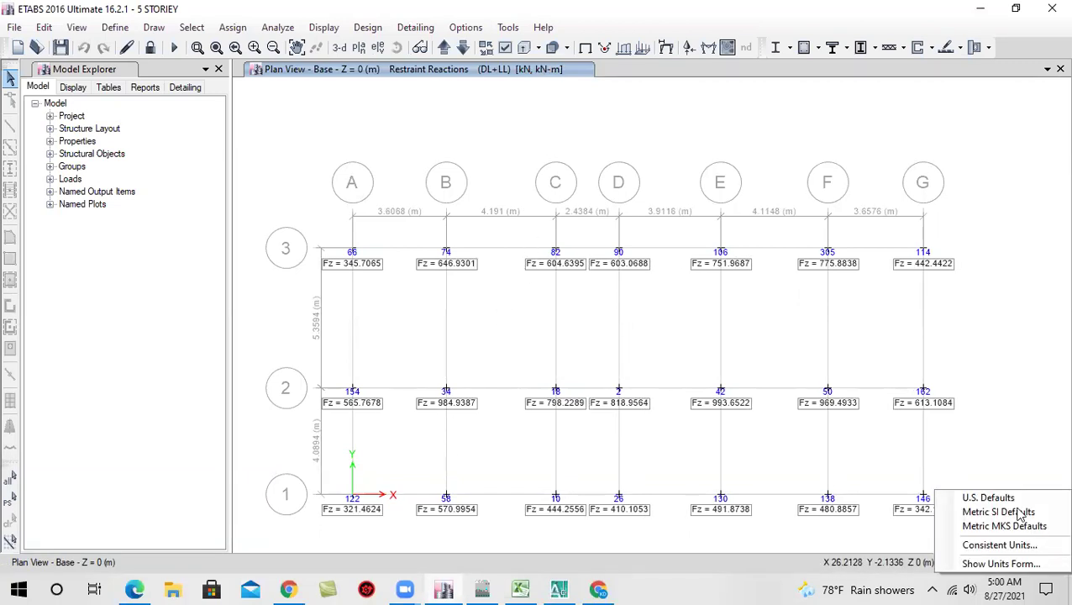
left_click(985, 498)
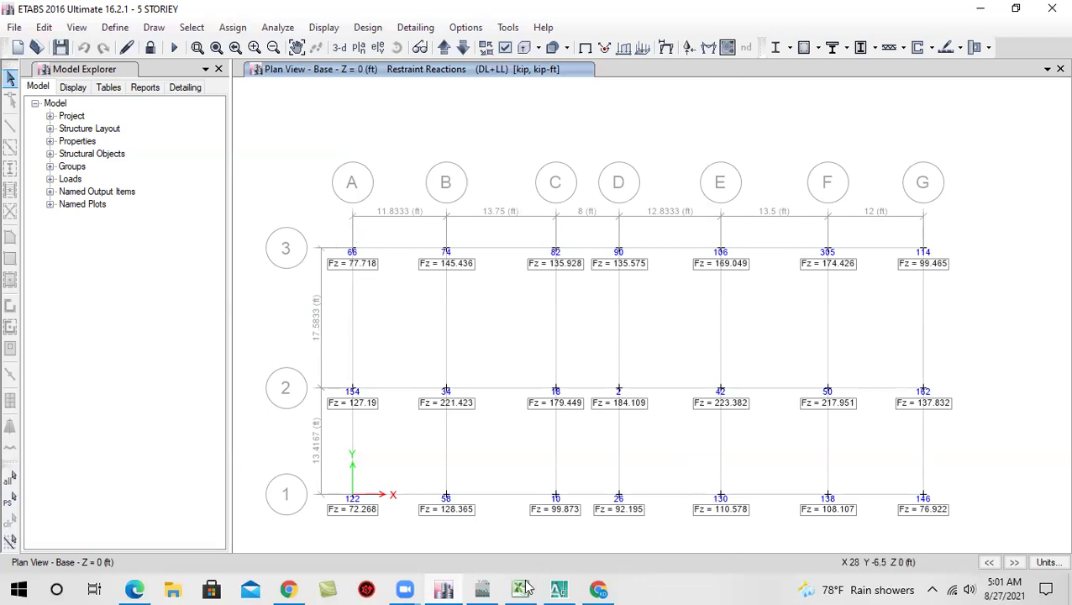
mouse_move(519, 588)
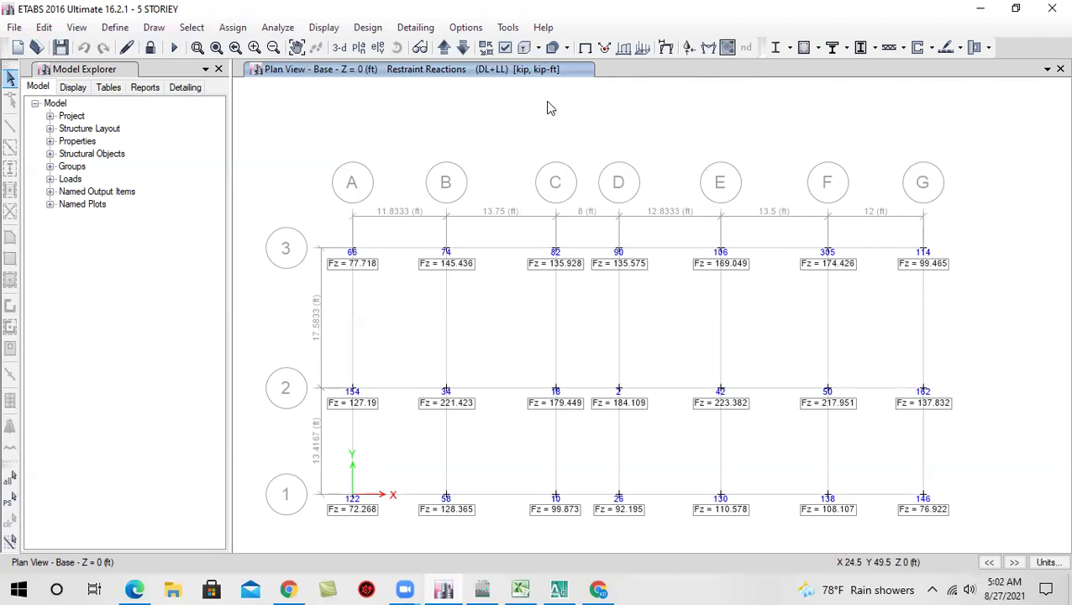
scroll(475, 249, "down", 5)
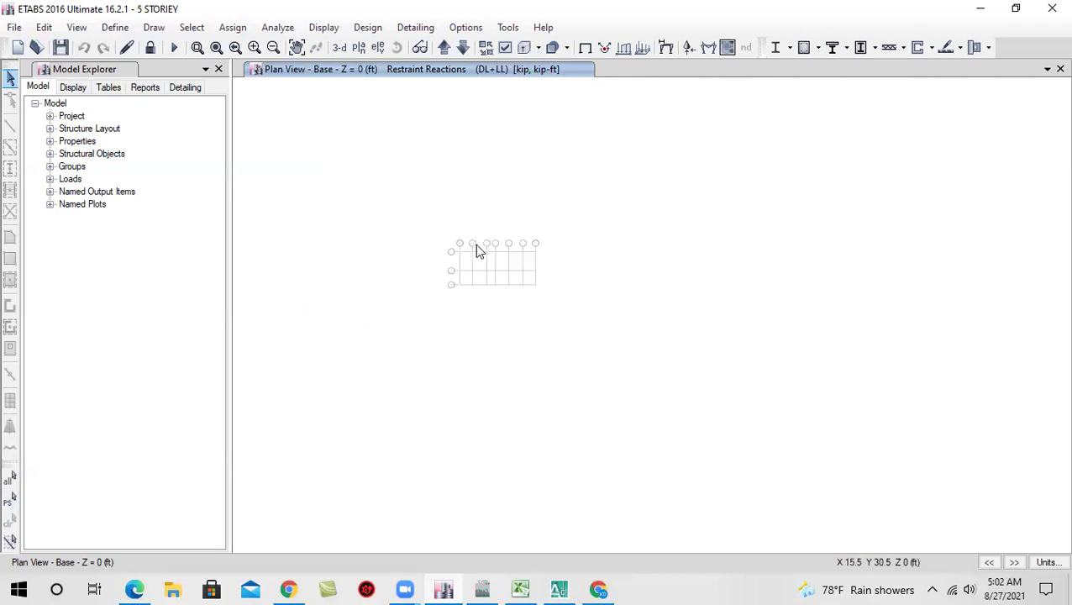
scroll(474, 244, "up", 3)
scroll(491, 284, "up", 3)
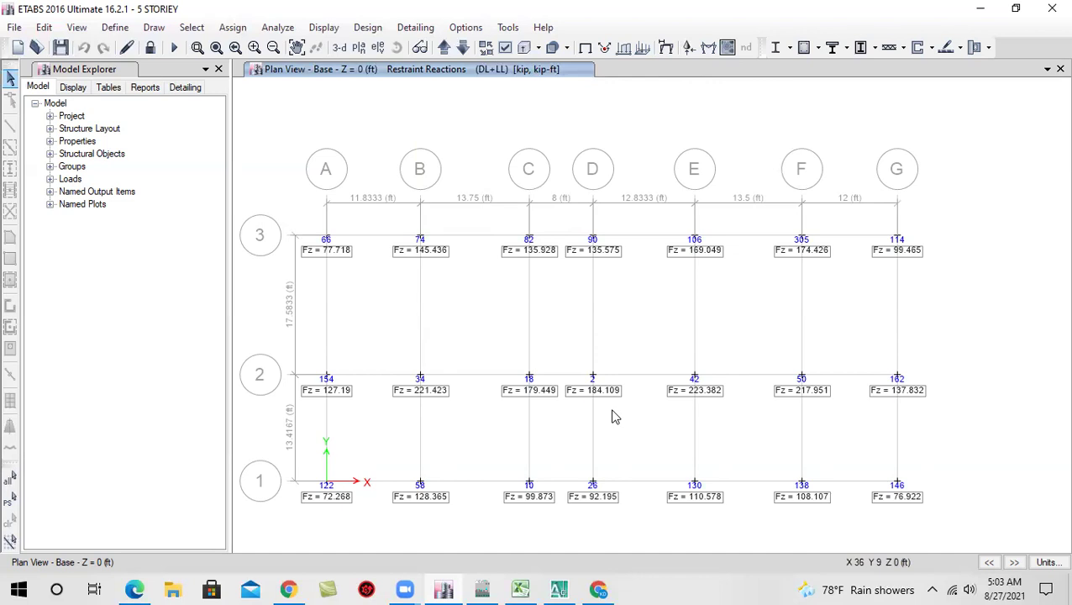
left_click_drag(574, 327, 586, 309)
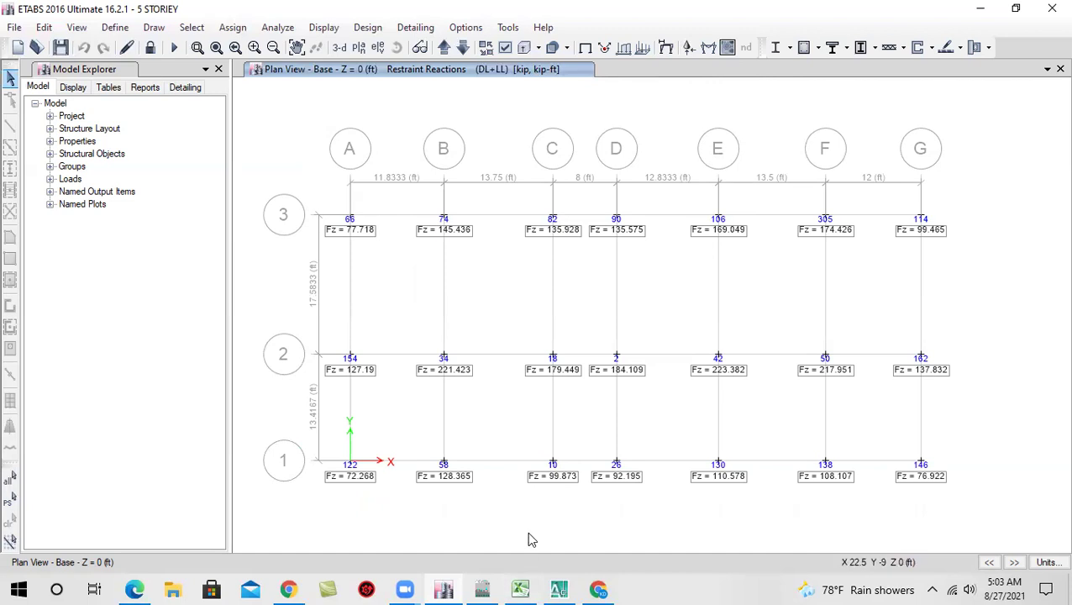
Switch to the square-footing workbook in Excel and set the Bearing Capacity of soil to 2.64 Ksf
left_click(519, 588)
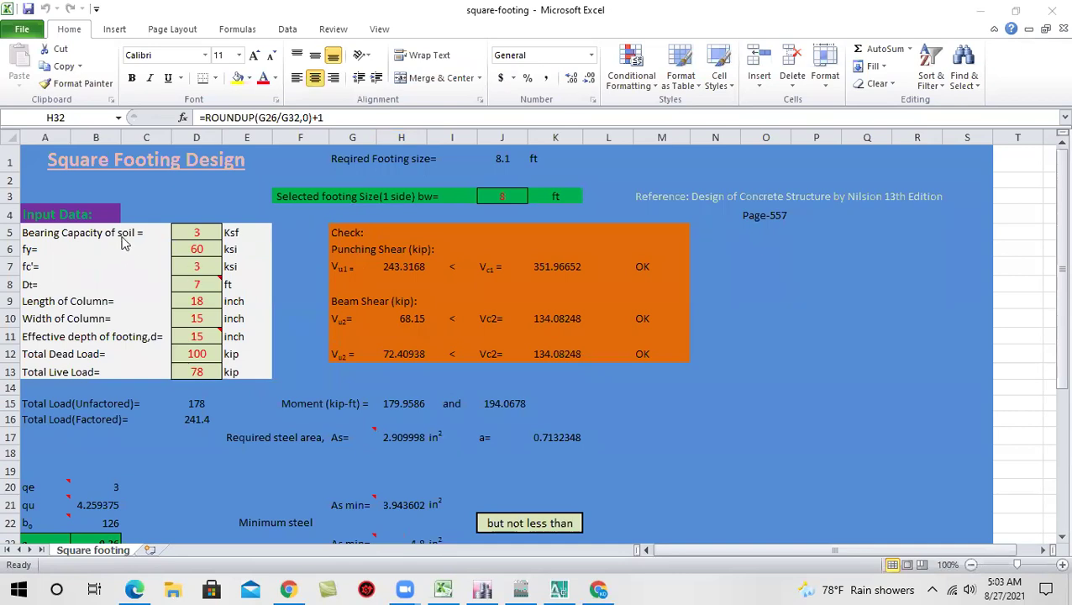
left_click(192, 234)
scroll(342, 329, "down", 1)
scroll(348, 344, "up", 1)
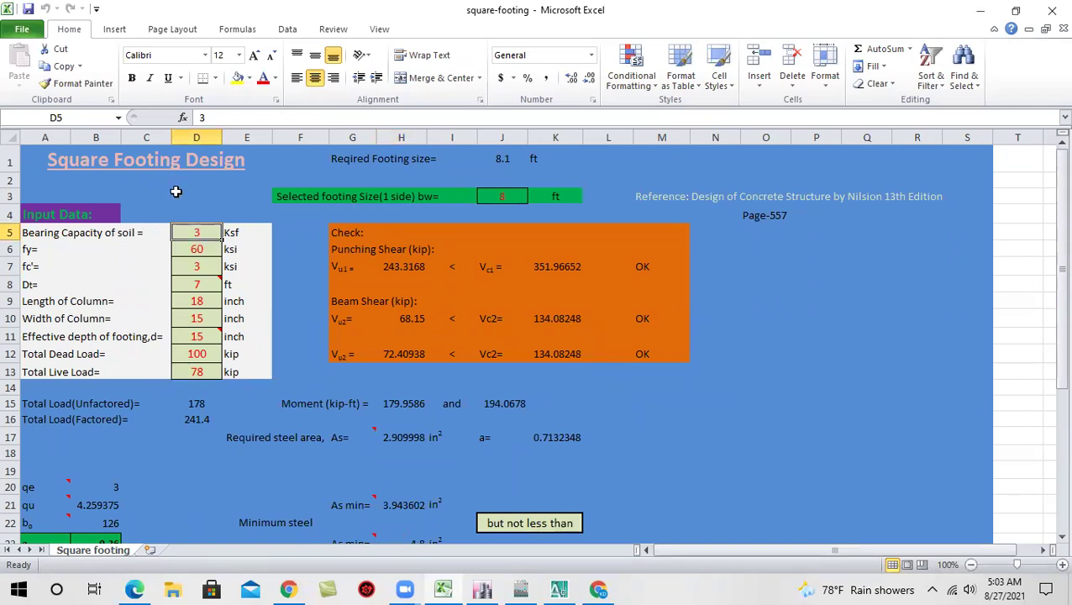
left_click(188, 248)
left_click(192, 234)
type("2.64")
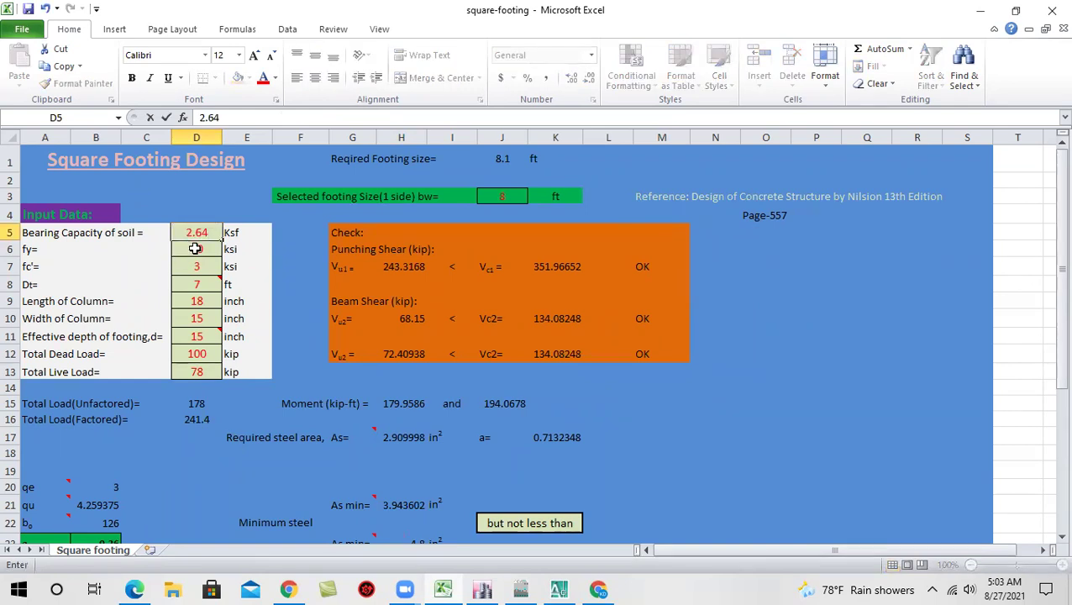
key("Return")
left_click(210, 235)
Check the fy, fc' and Dt inputs, and set the Length of Column to 12 inch, keeping the column width and effective depth
left_click(205, 245)
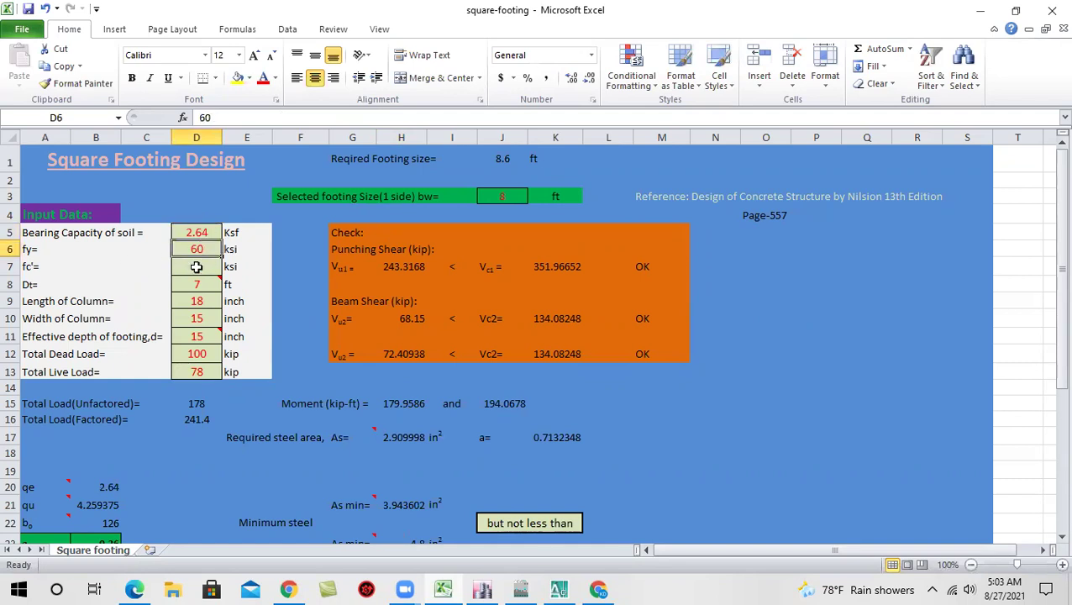
left_click(204, 266)
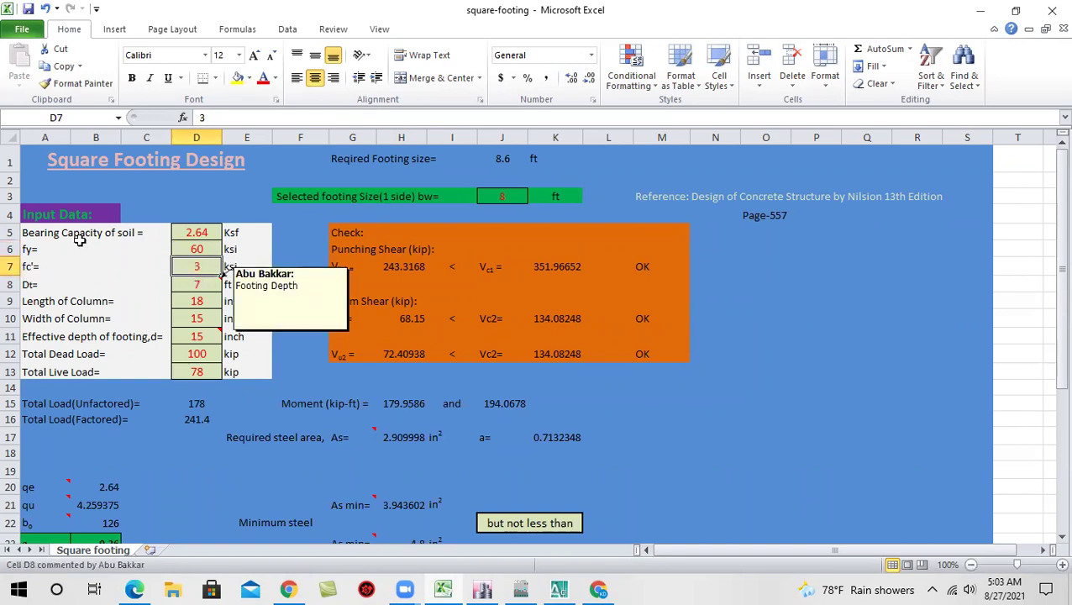
left_click(193, 284)
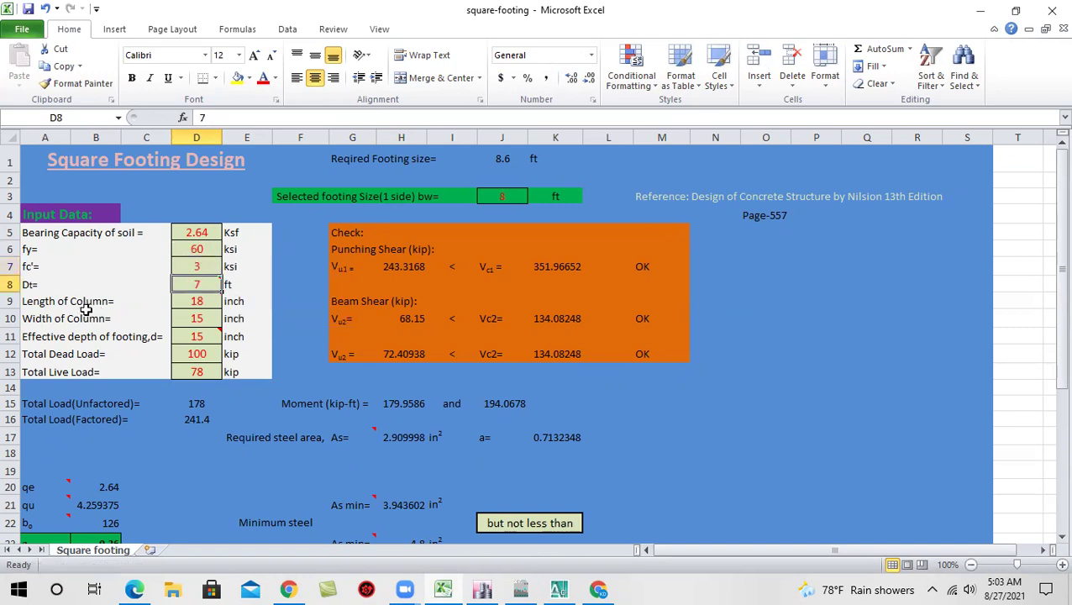
left_click(199, 299)
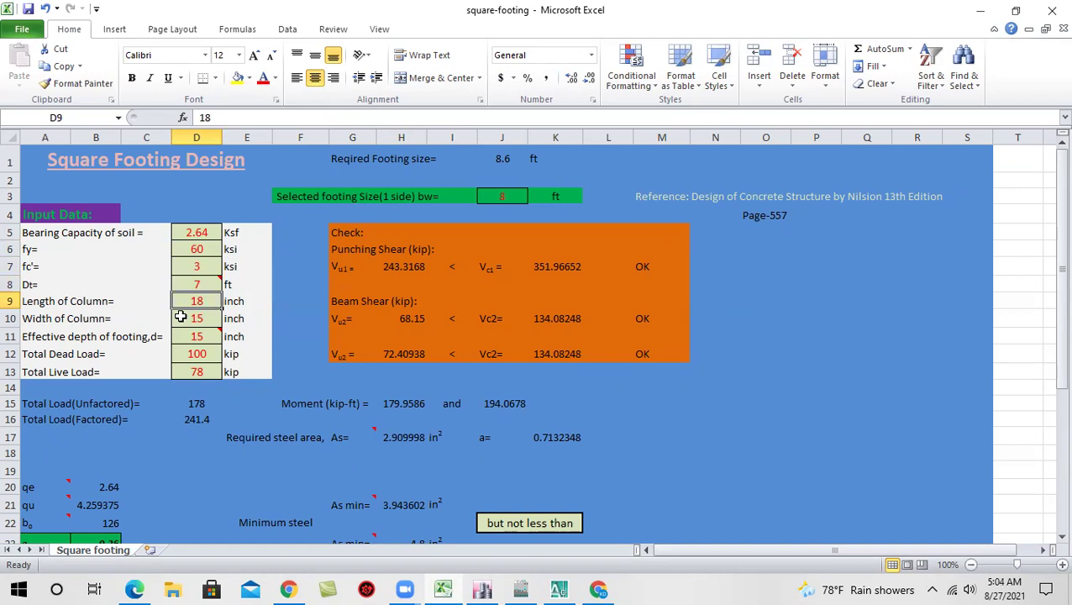
type("12")
key("Return")
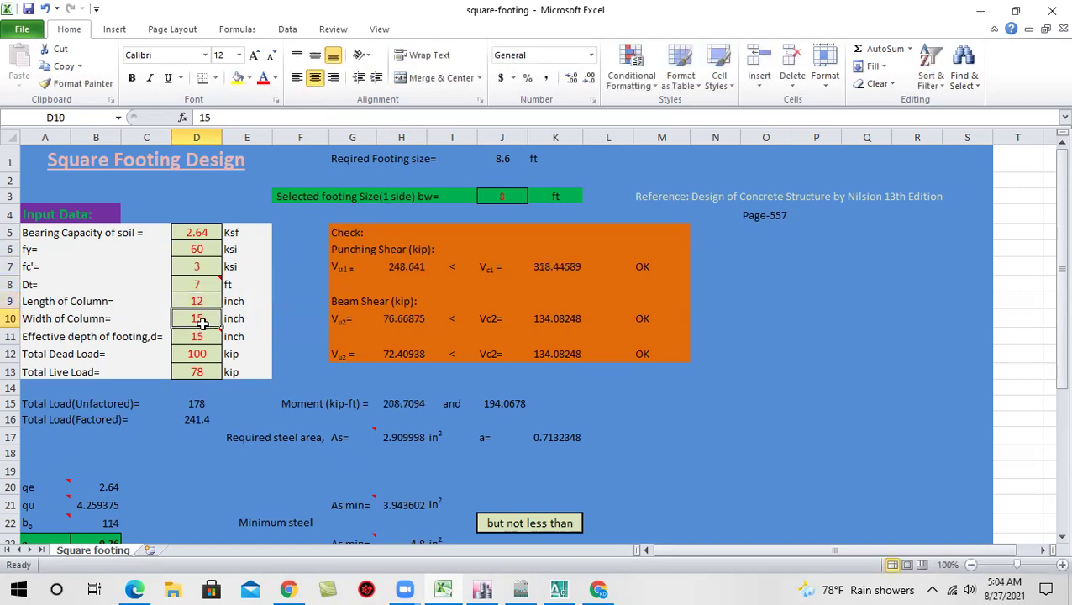
key("Return")
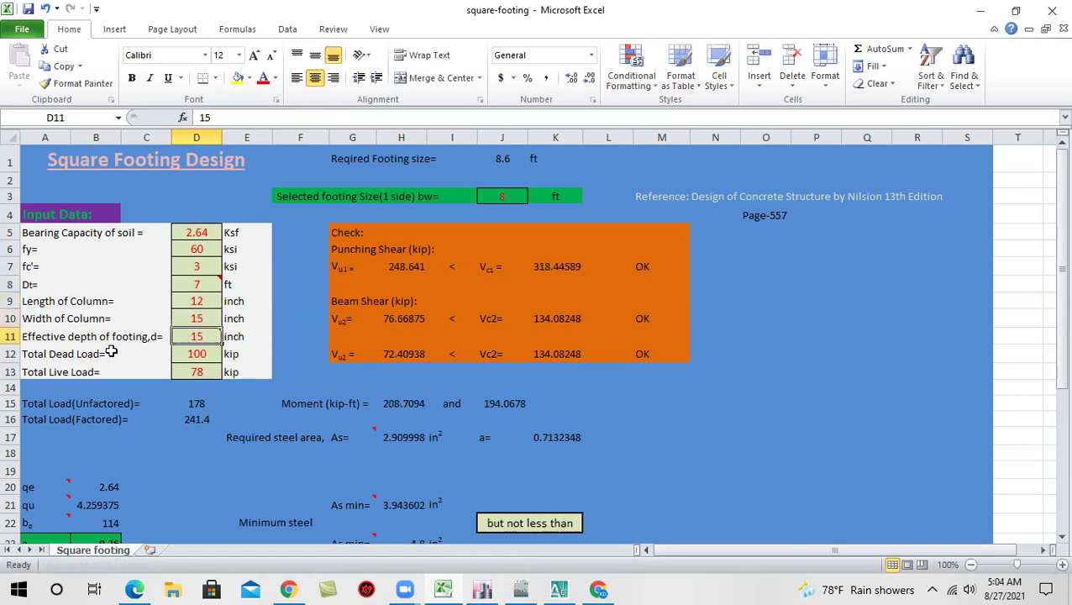
key("Return")
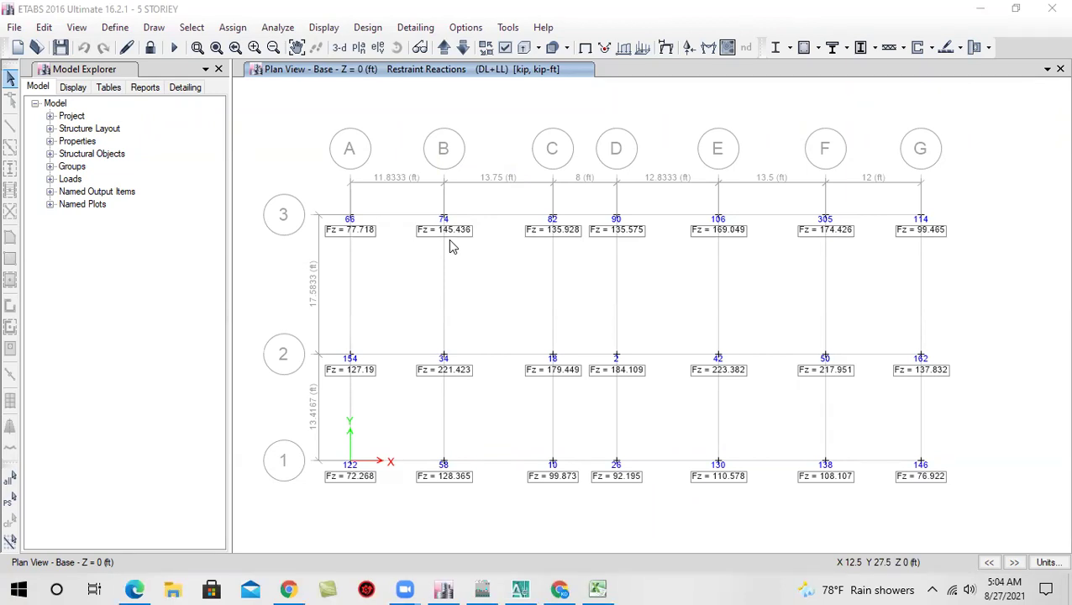
Return to the footing workbook in Excel and set the Total Live Load to 46 kip
left_click(597, 589)
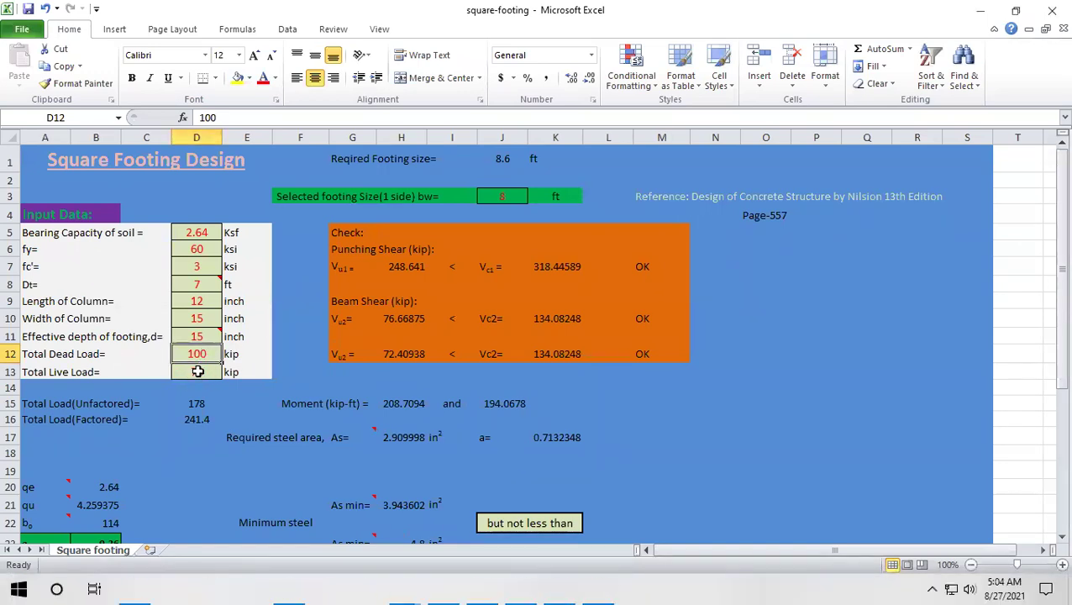
left_click(197, 372)
type("46")
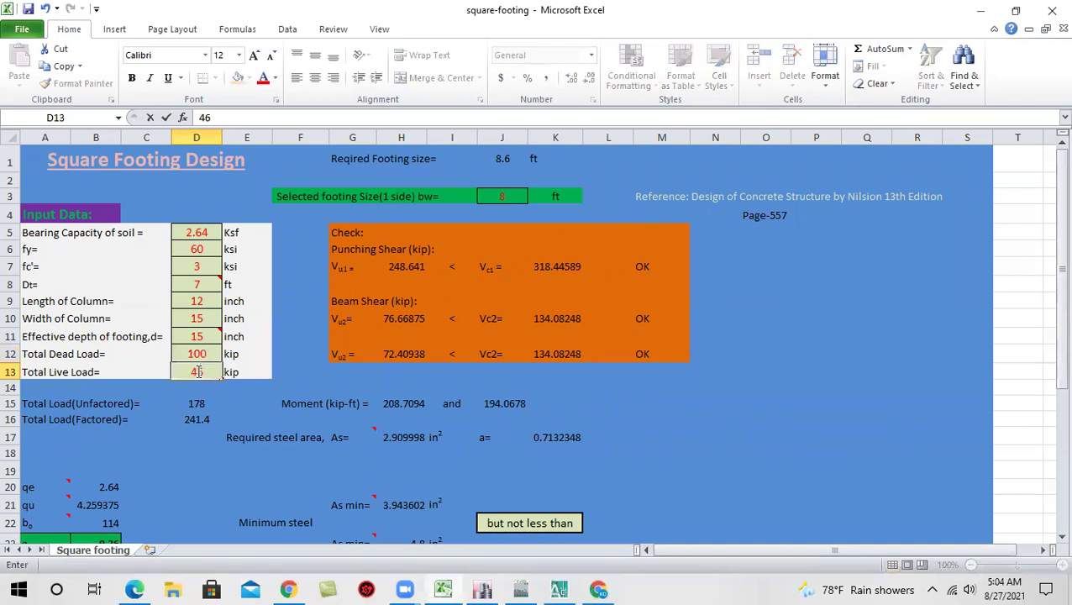
left_click(199, 354)
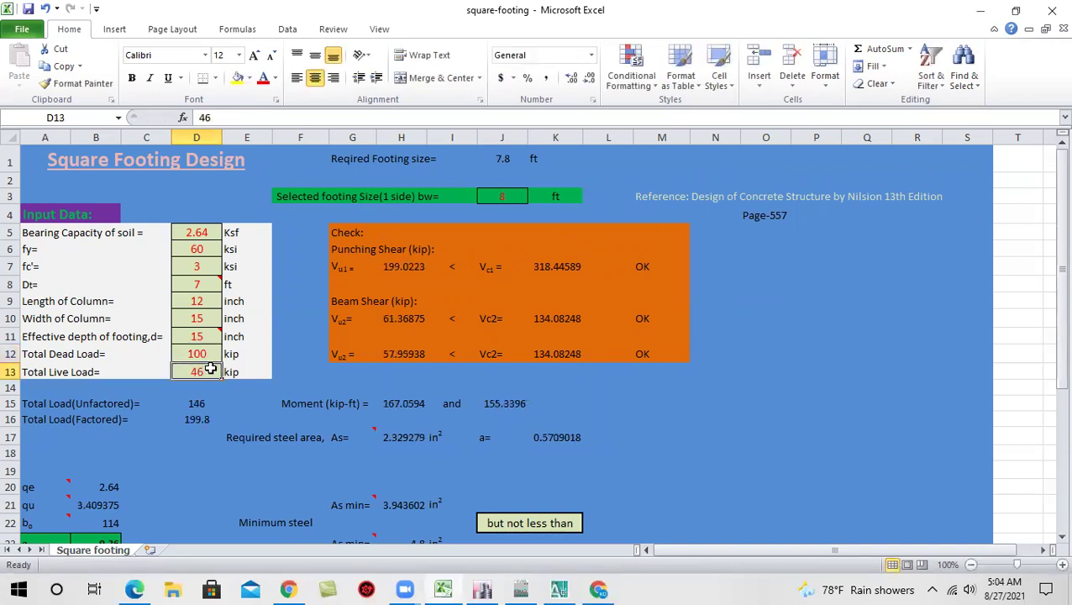
Try a Total Live Load of 50 kip, and set it back to 46 kip
type("50")
left_click(208, 353)
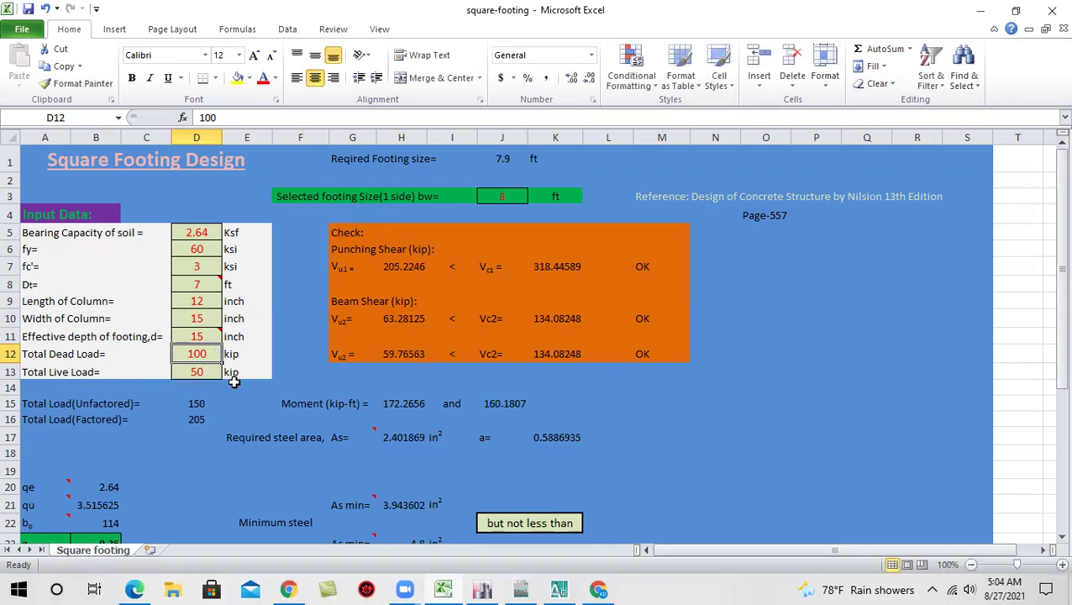
left_click(210, 373)
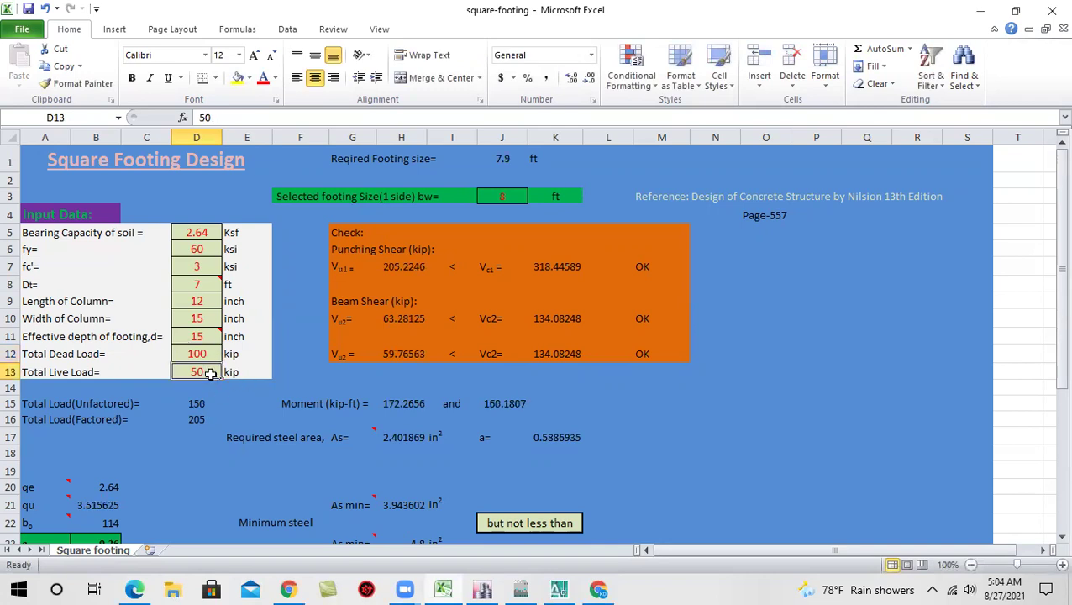
type("4")
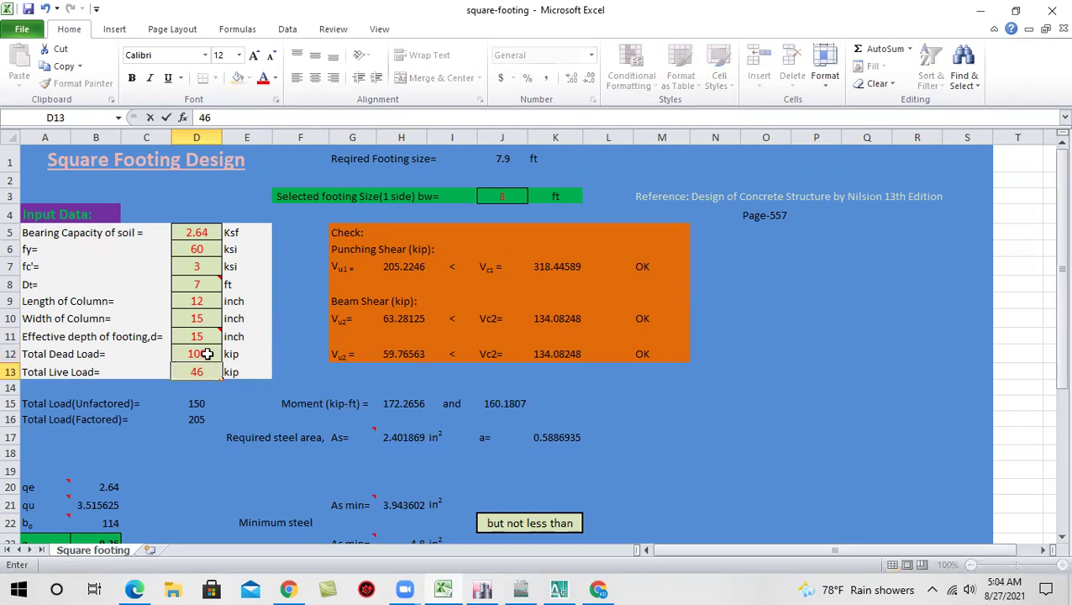
type("6")
left_click(207, 354)
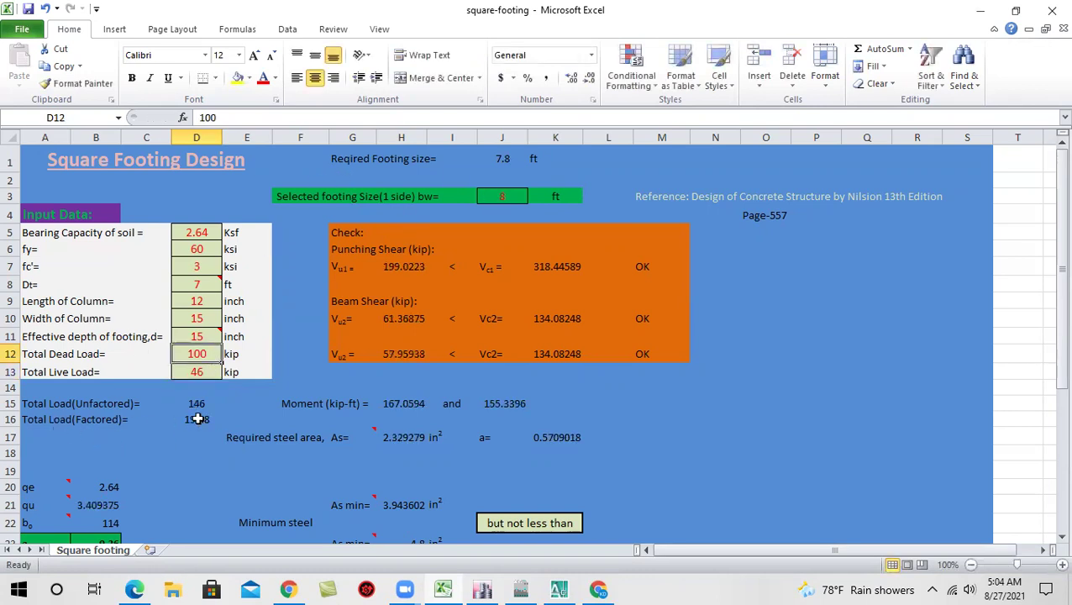
Review the footing's steel and depth output, and inspect the formulas for the factored load and required footing size against the selected size
scroll(196, 419, "down", 2)
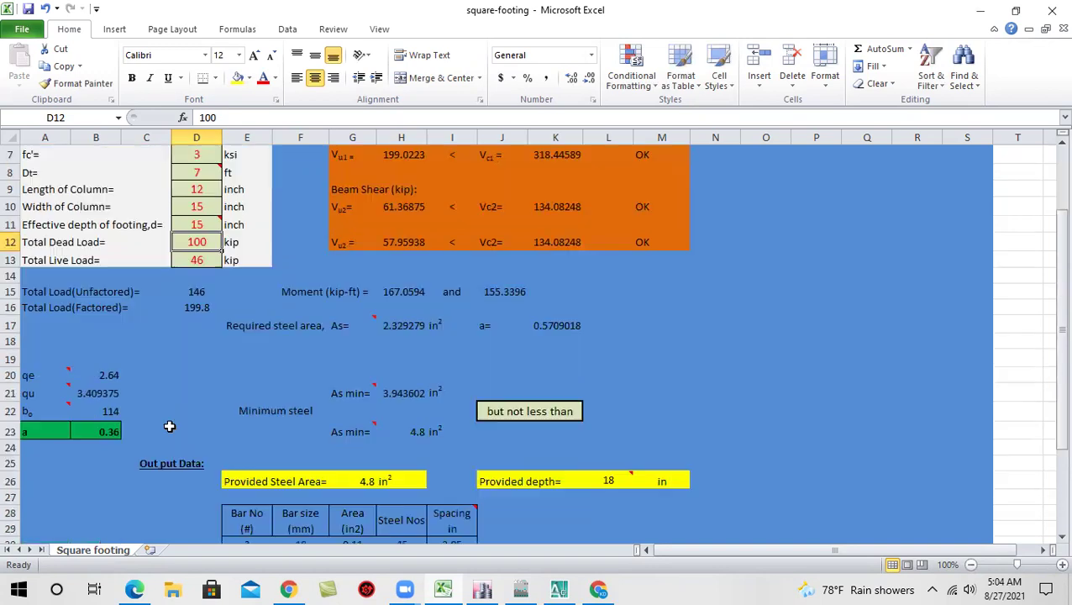
left_click(98, 430)
scroll(194, 409, "up", 1)
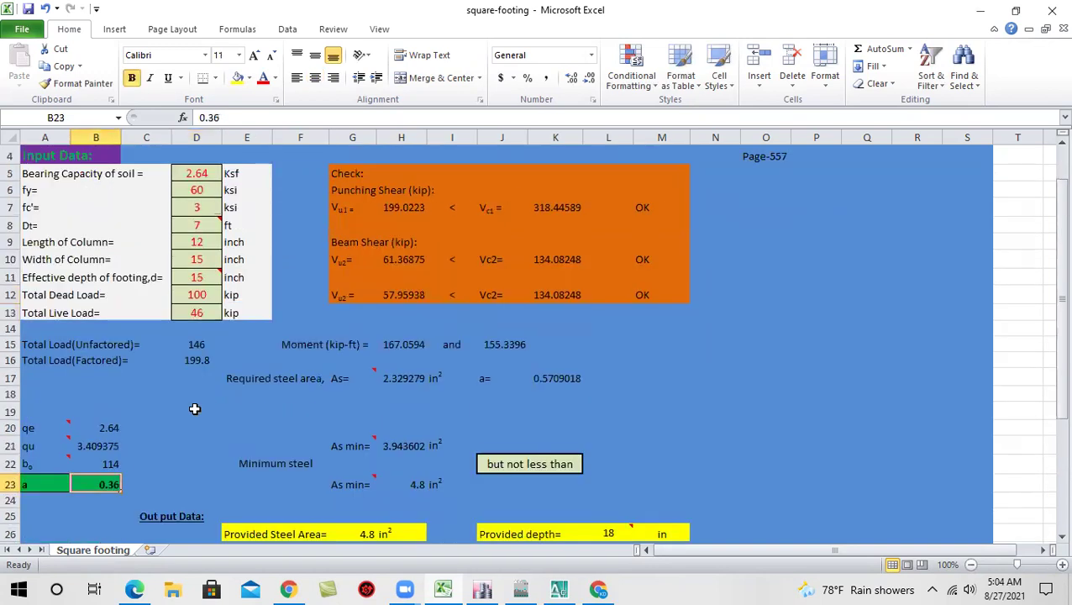
left_click(198, 357)
scroll(198, 357, "up", 1)
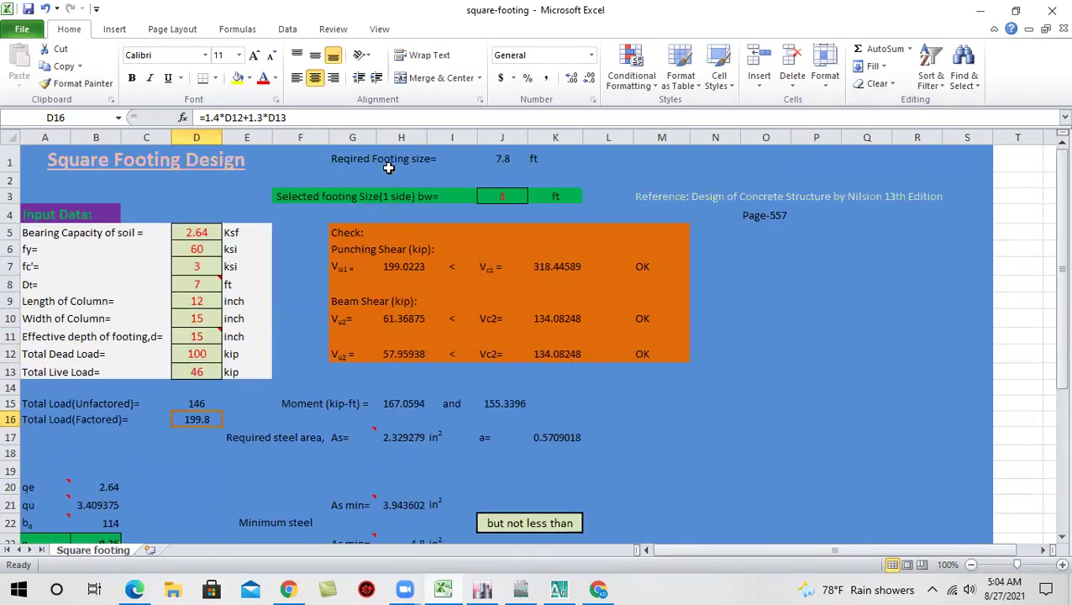
left_click(510, 160)
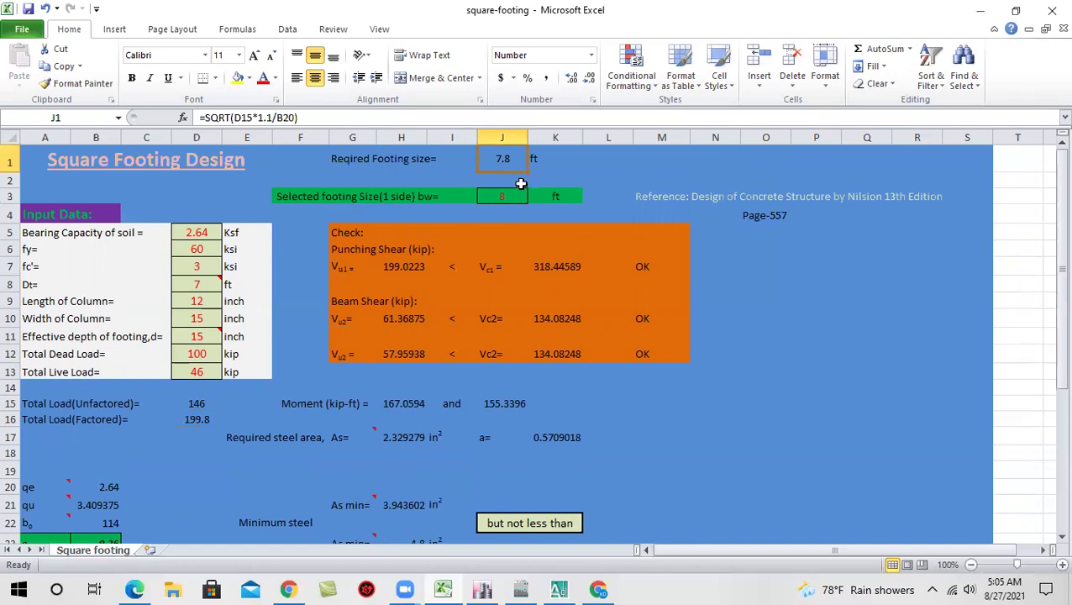
left_click(516, 196)
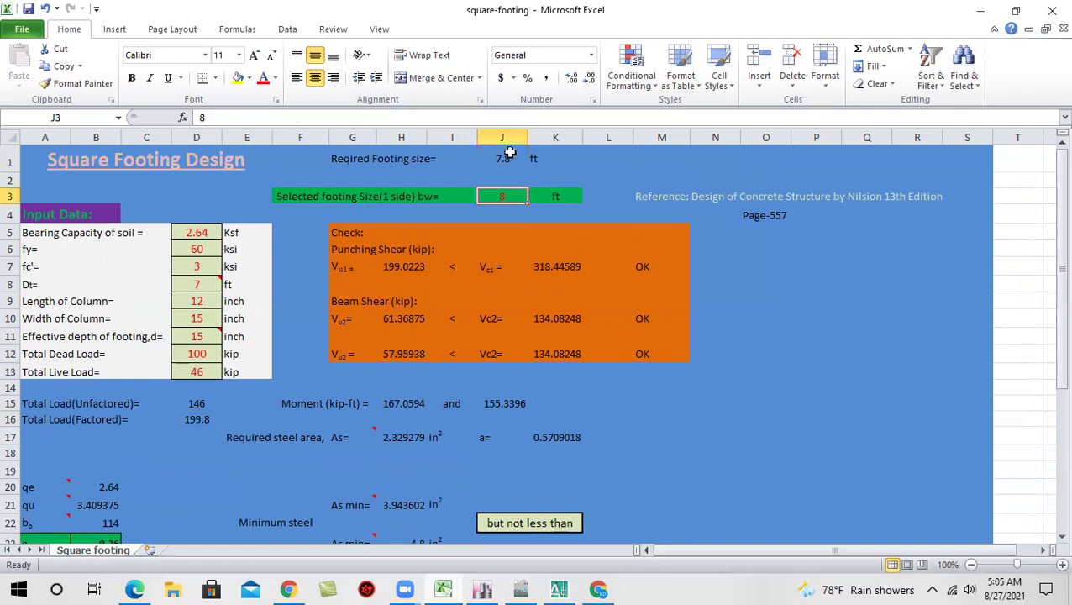
Overwrite the required footing size with 7 ft, and change it to 7.5 ft, keeping the selected footing size
left_click(508, 158)
type("7")
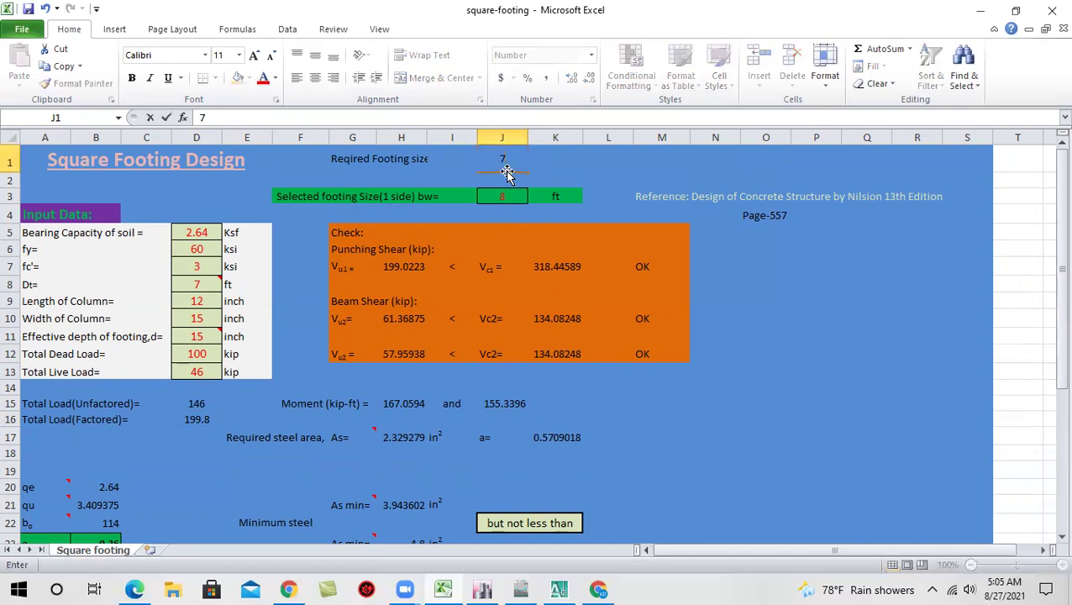
type(".")
left_click(501, 197)
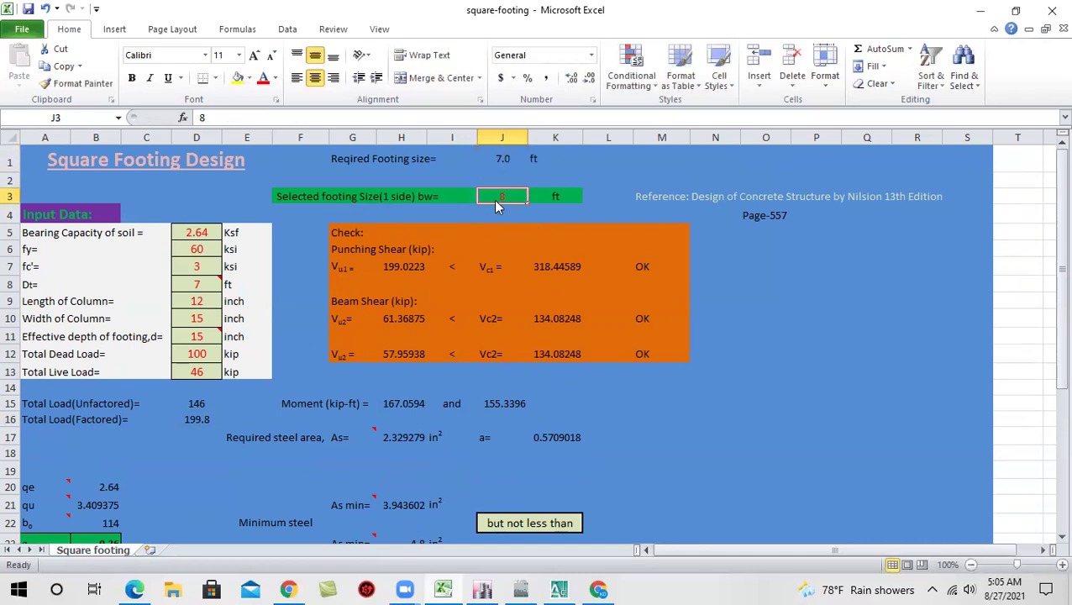
left_click(509, 161)
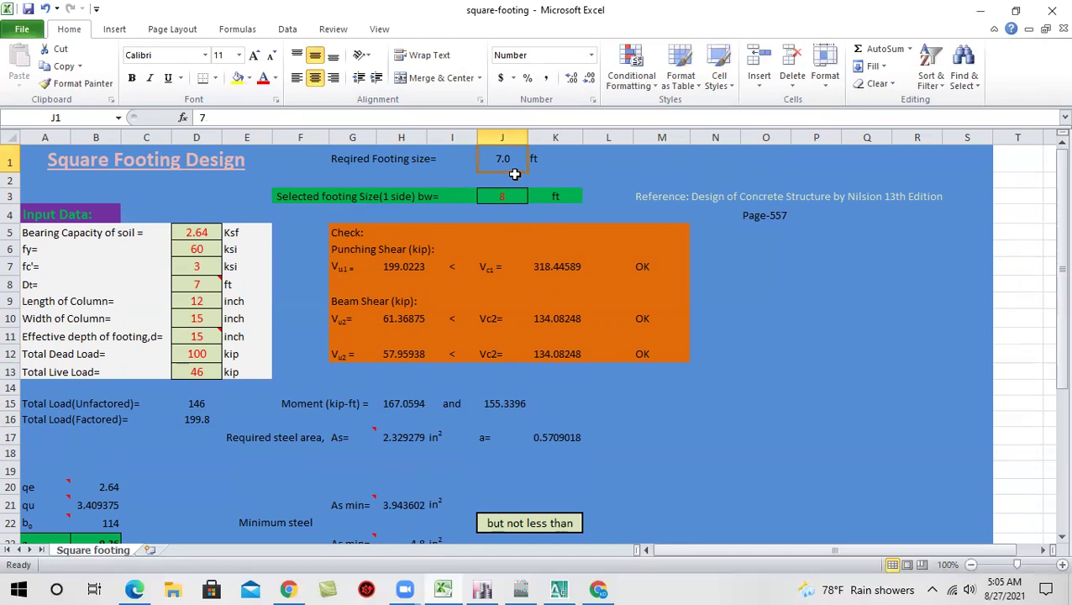
type("7.")
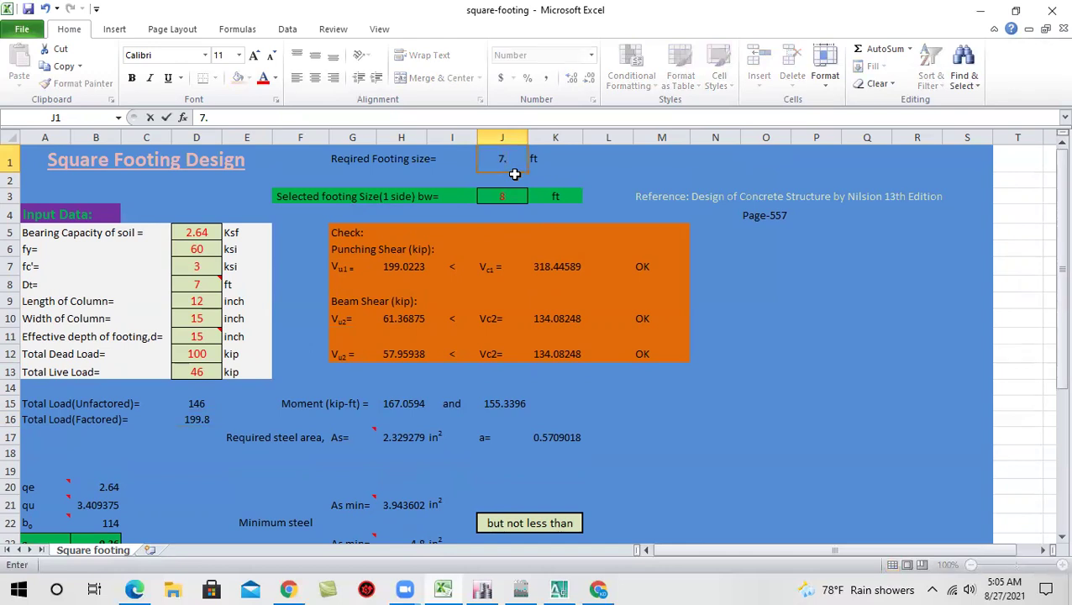
type("5")
left_click(508, 194)
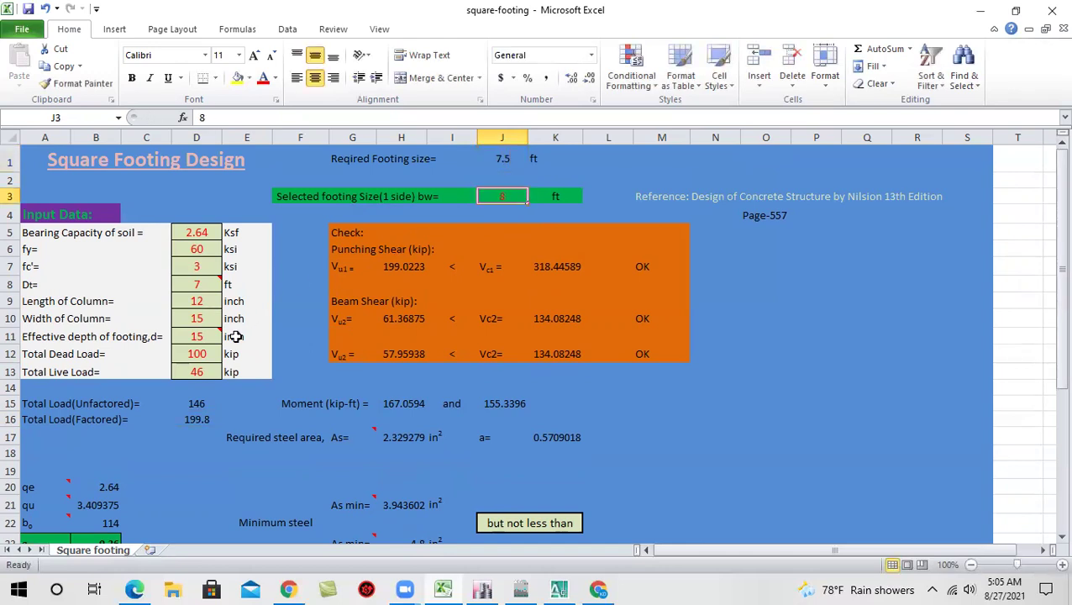
Set the Total Live Load to 50 kip, and check the required footing size and the dead load input
left_click(207, 365)
left_click(206, 353)
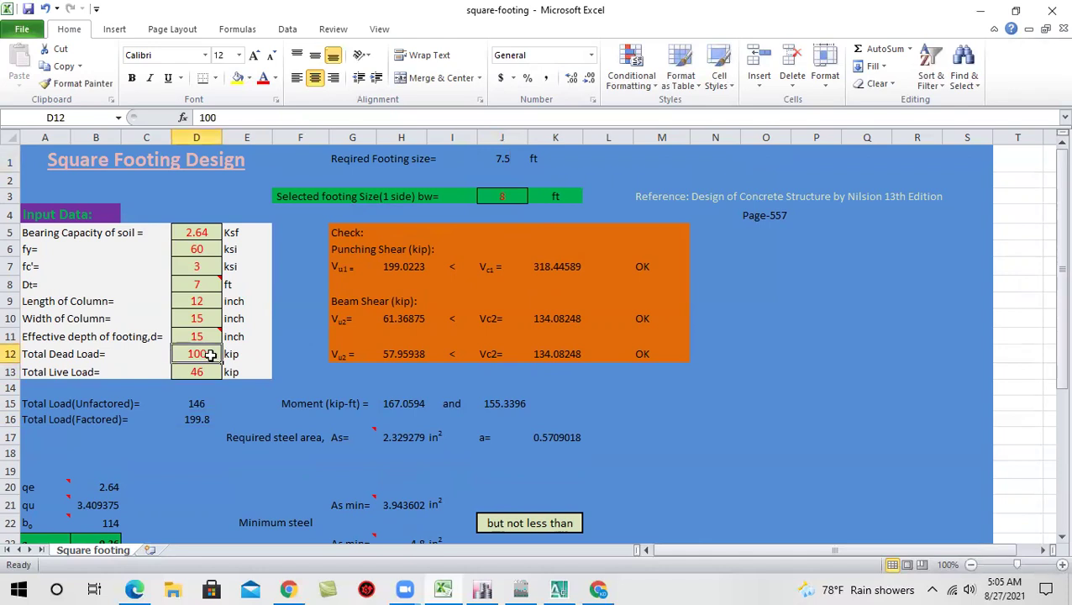
left_click(211, 368)
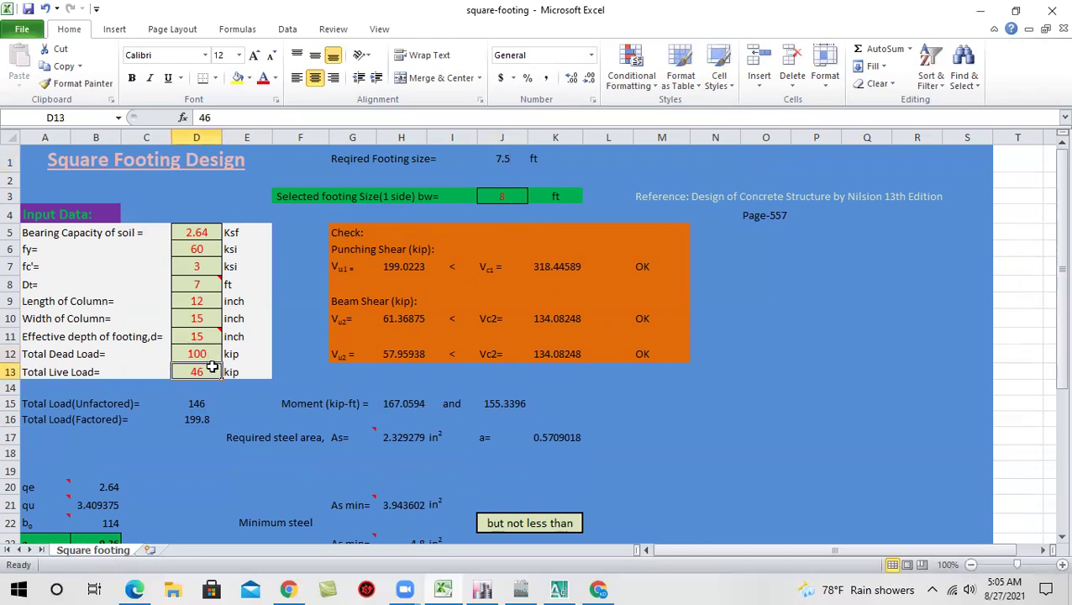
type("50")
left_click(205, 351)
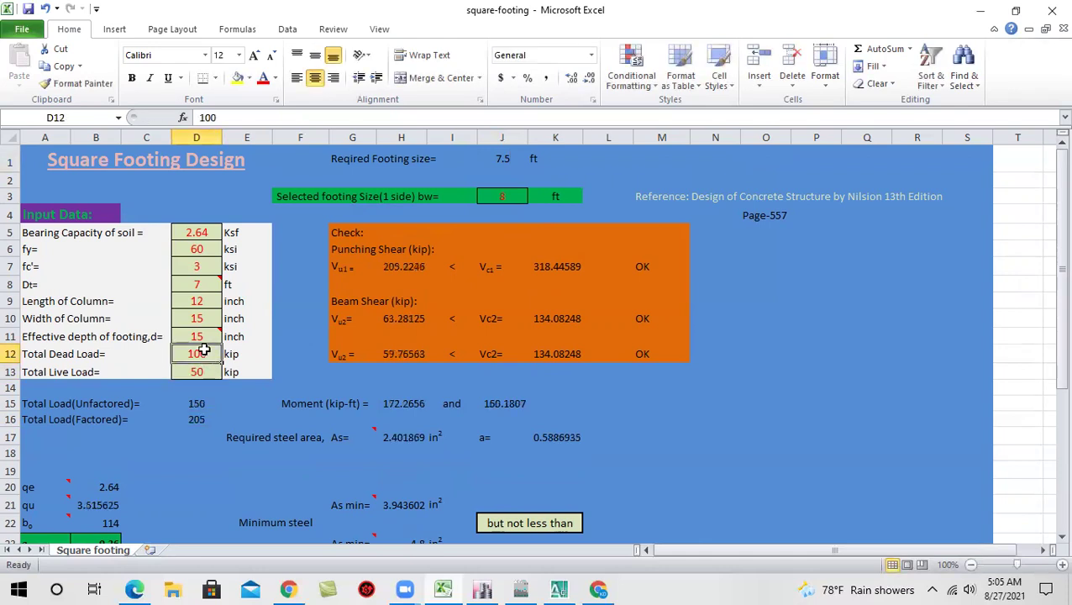
left_click(504, 160)
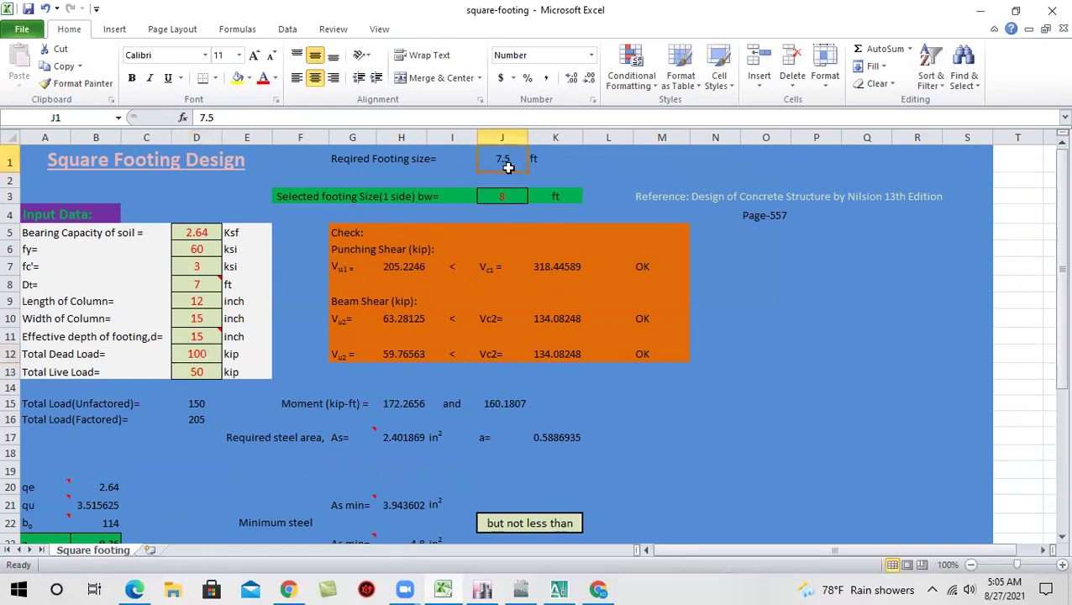
left_click(198, 354)
left_click(203, 370)
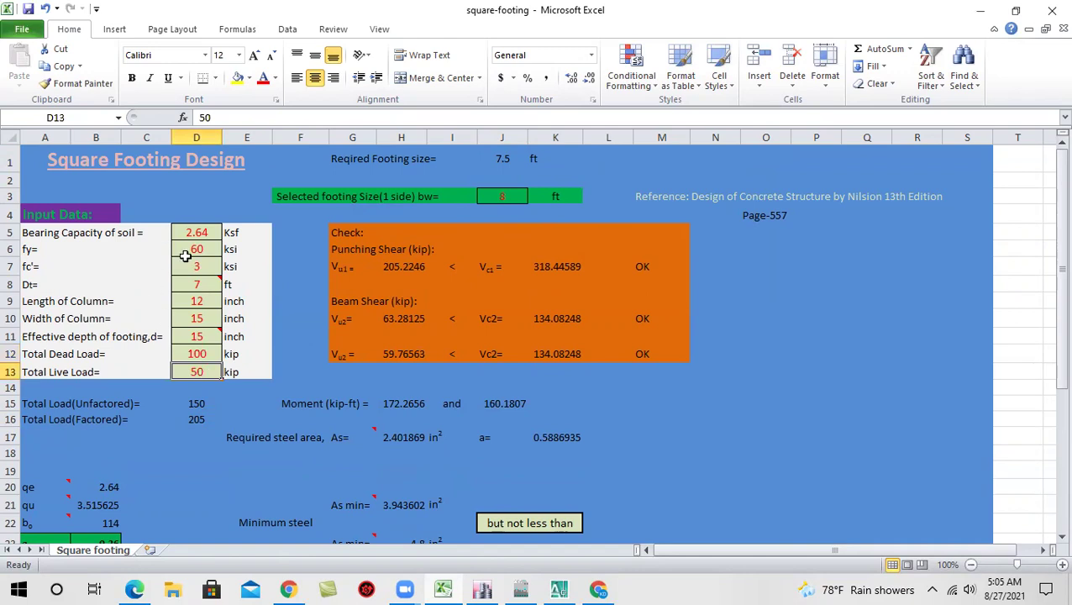
Review the soil bearing capacity and fy inputs, and compare the total dead and live loads with the factored load
left_click(194, 234)
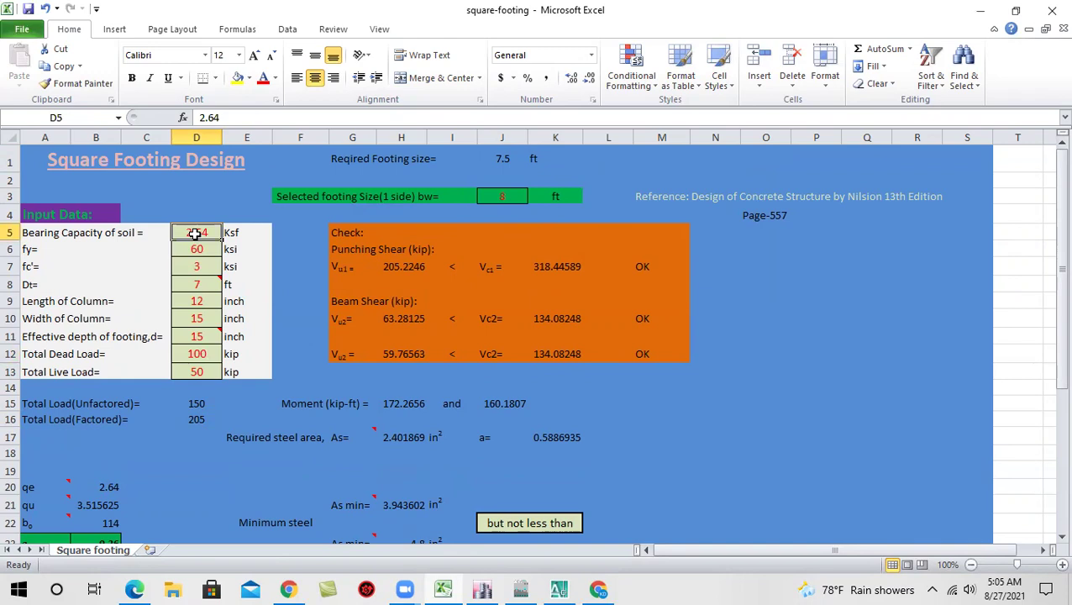
left_click(198, 252)
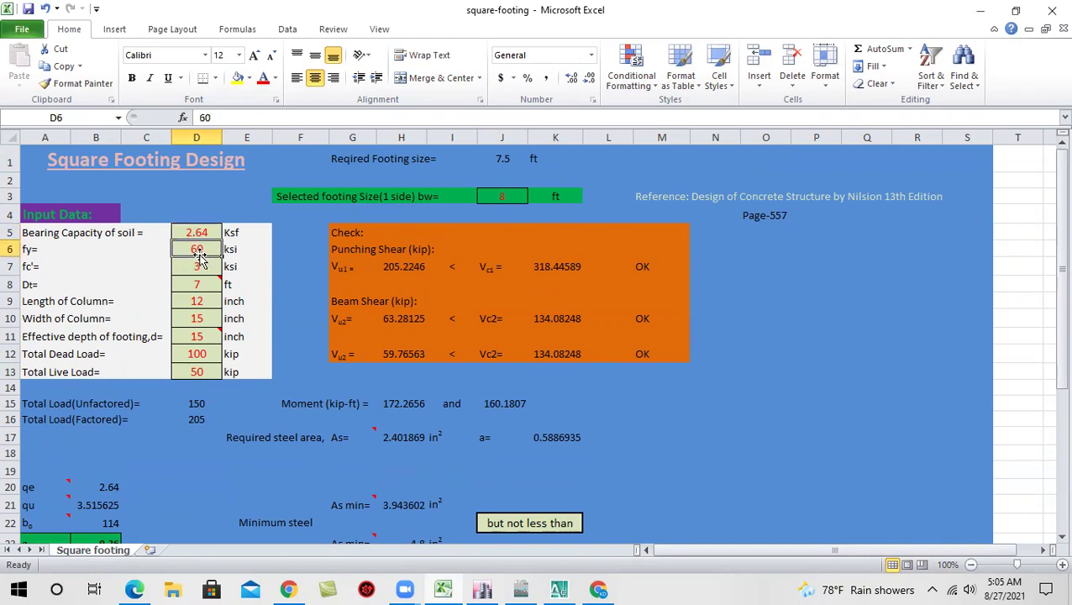
scroll(217, 313, "down", 1)
scroll(217, 313, "up", 1)
left_click(203, 374)
left_click(209, 355)
left_click(210, 371)
left_click(208, 355)
left_click(206, 369)
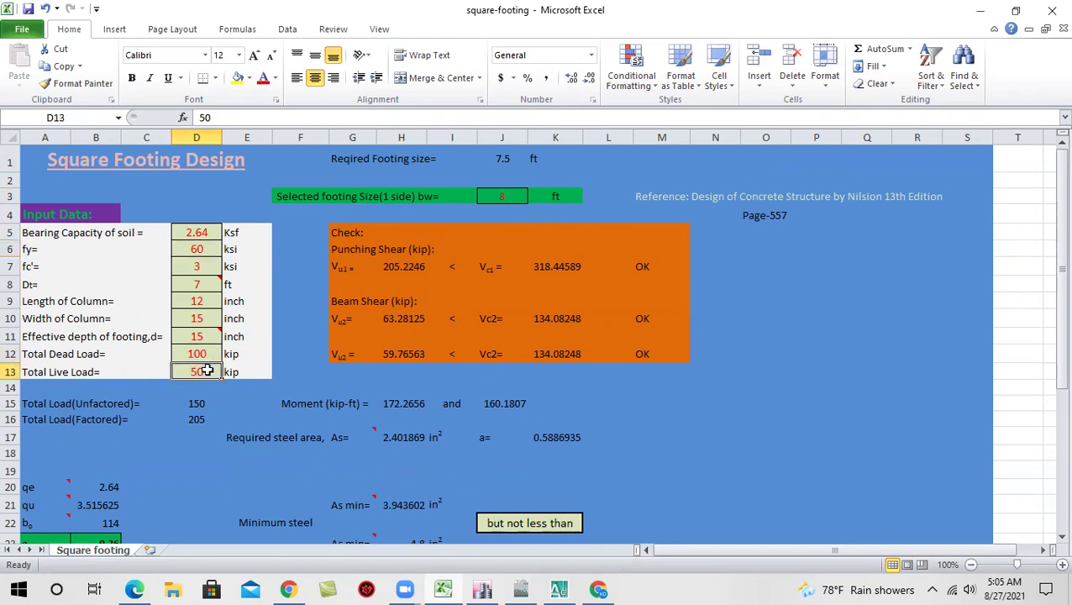
left_click(200, 417)
scroll(209, 311, "down", 1)
left_click(210, 311)
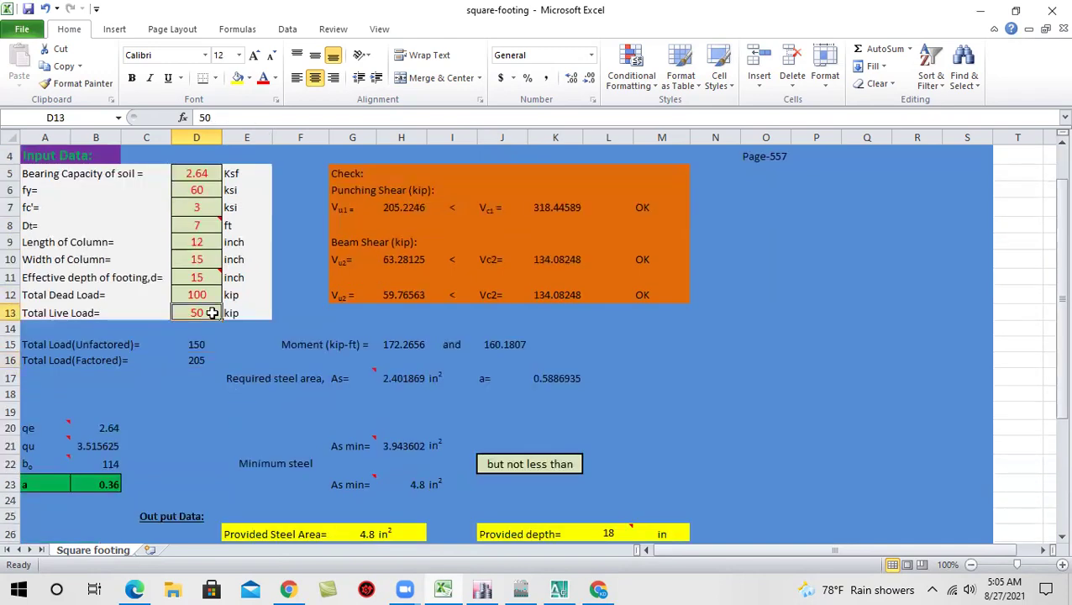
scroll(294, 365, "up", 1)
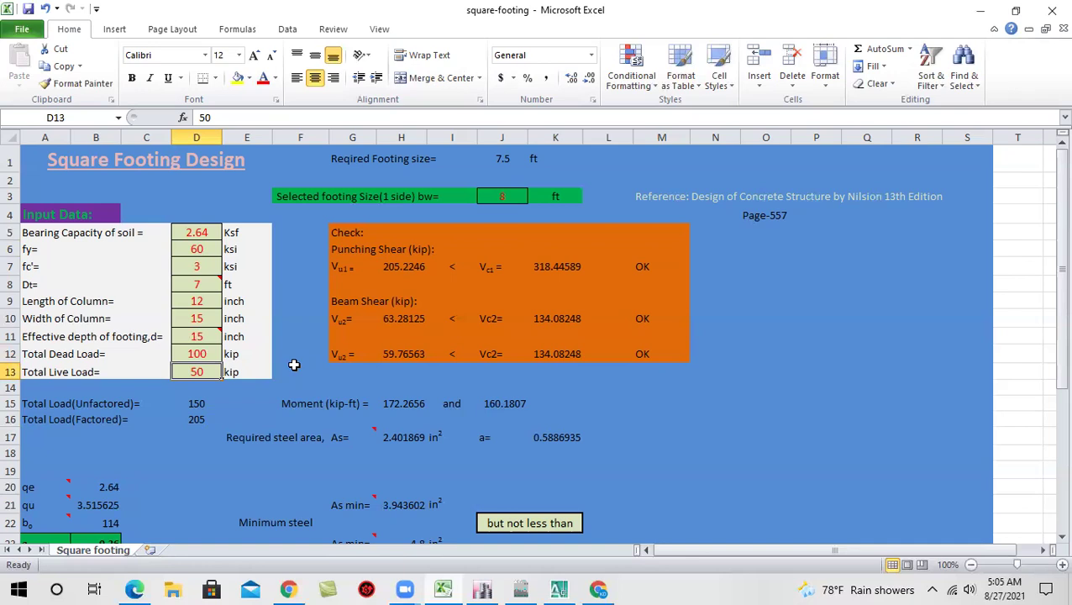
Examine the effective depth input and its comment, the factored load formula, and the provided depth formula in the output data
left_click(190, 340)
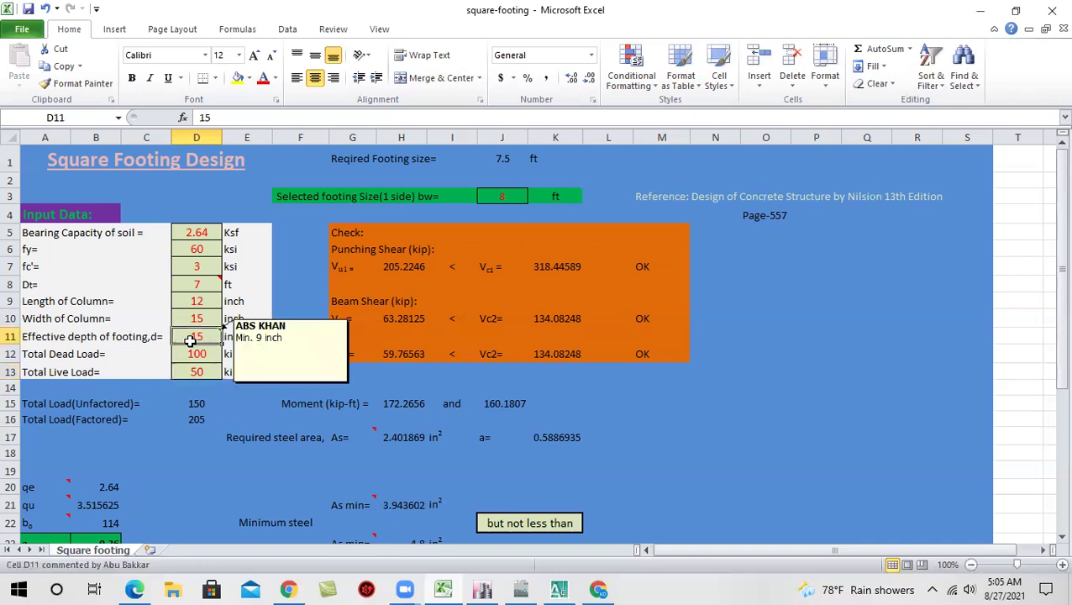
left_click(203, 355)
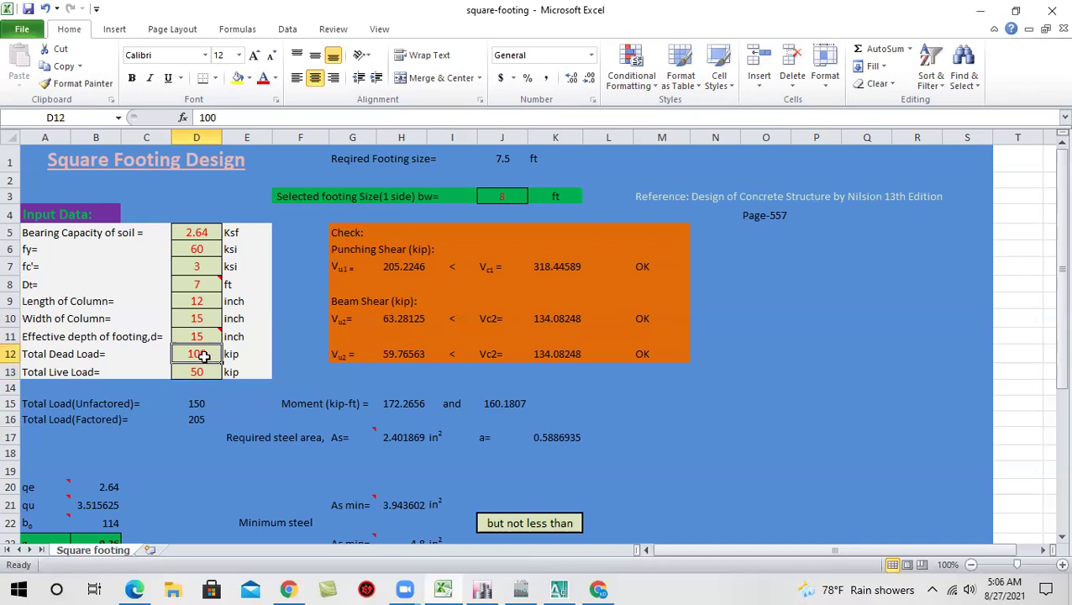
left_click(201, 417)
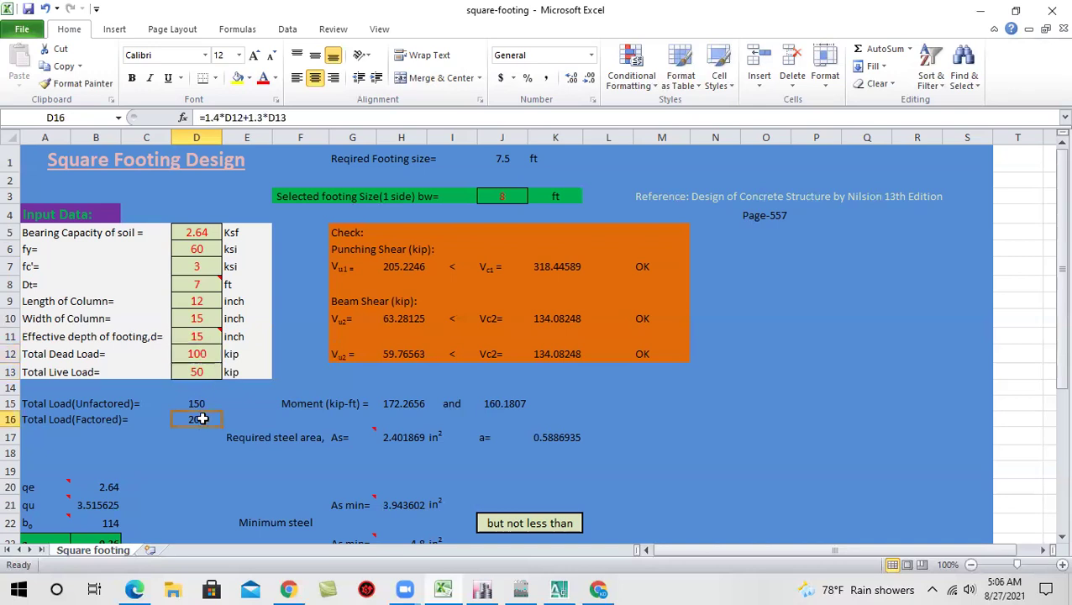
scroll(444, 318, "down", 1)
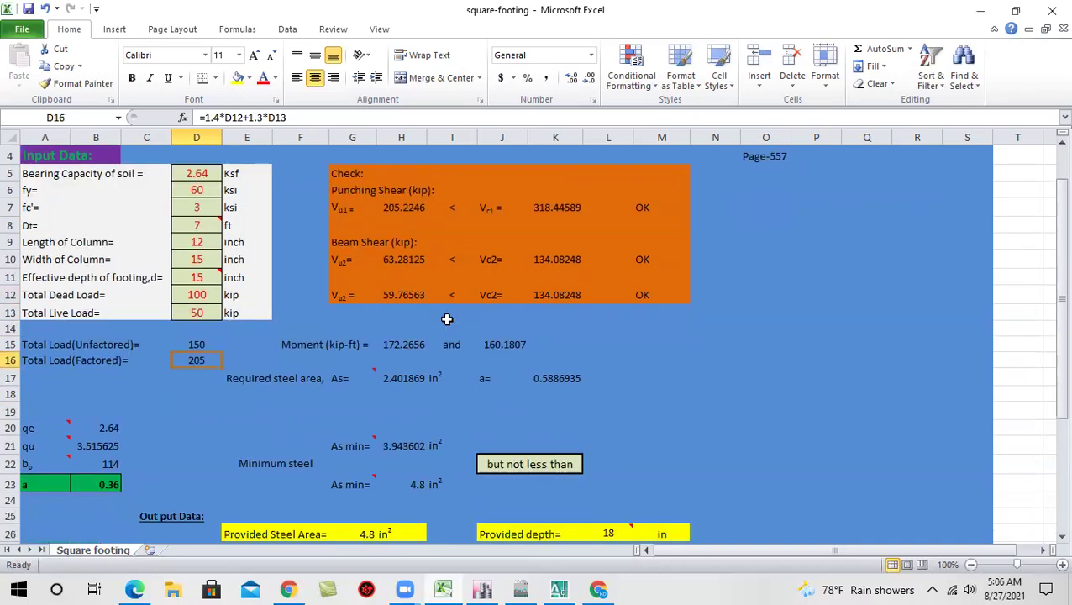
scroll(420, 361, "up", 1)
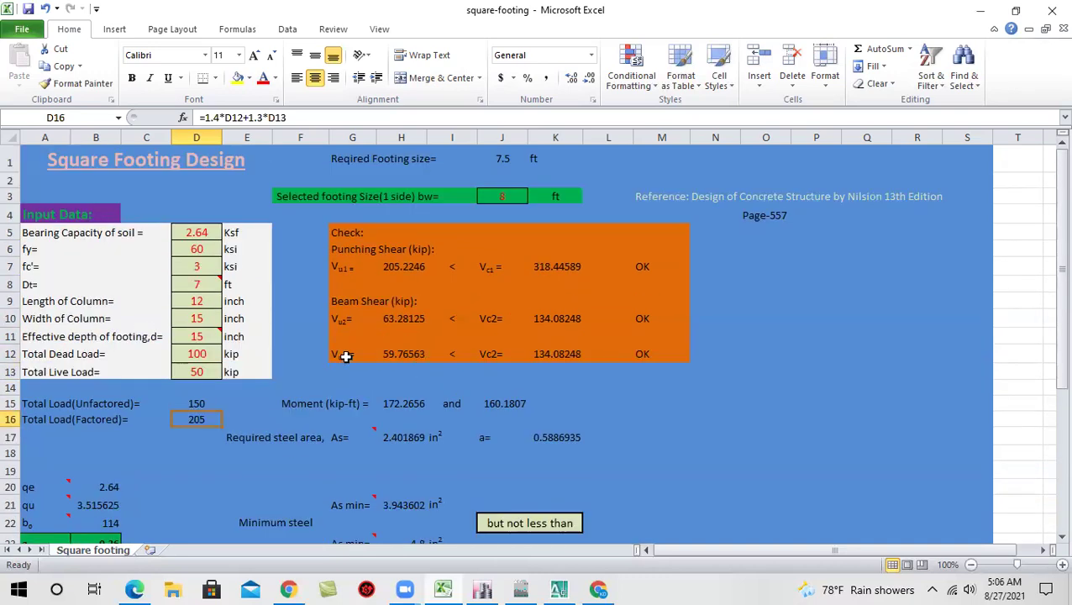
left_click(210, 339)
scroll(220, 344, "down", 3)
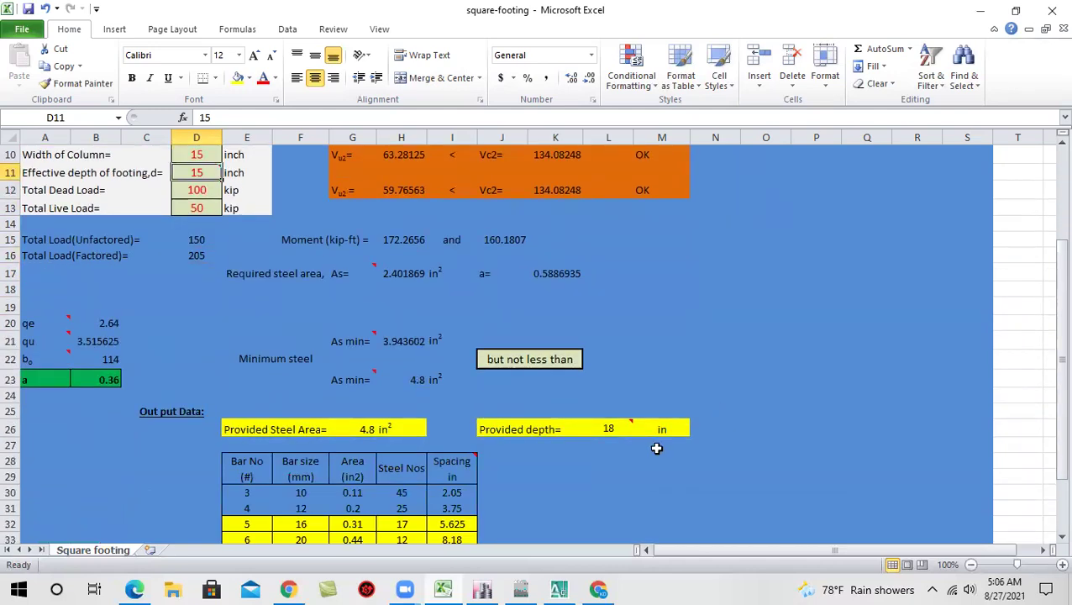
left_click(608, 429)
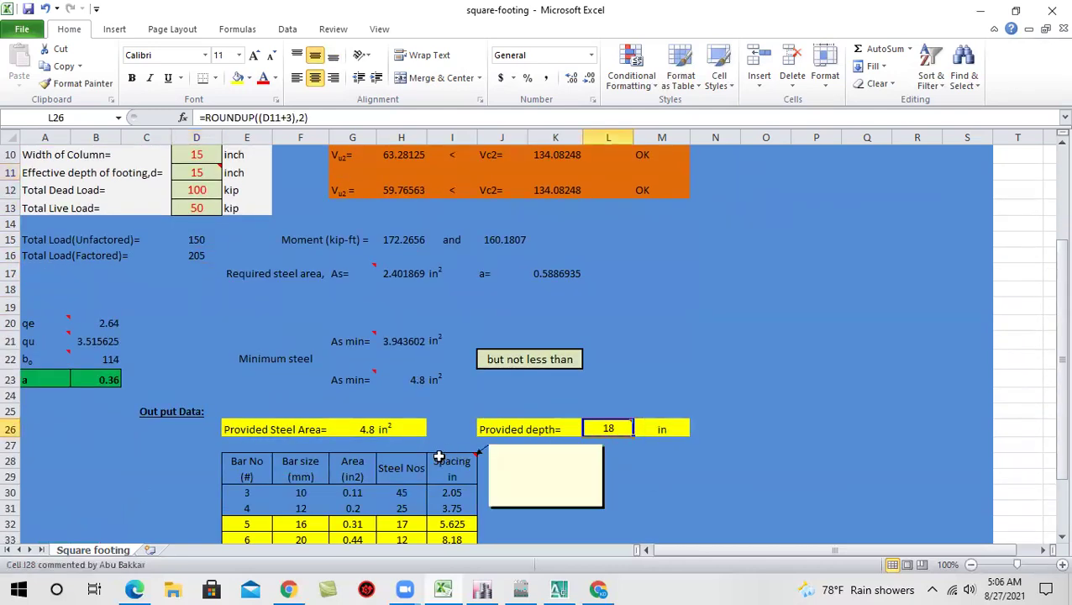
scroll(386, 413, "up", 3)
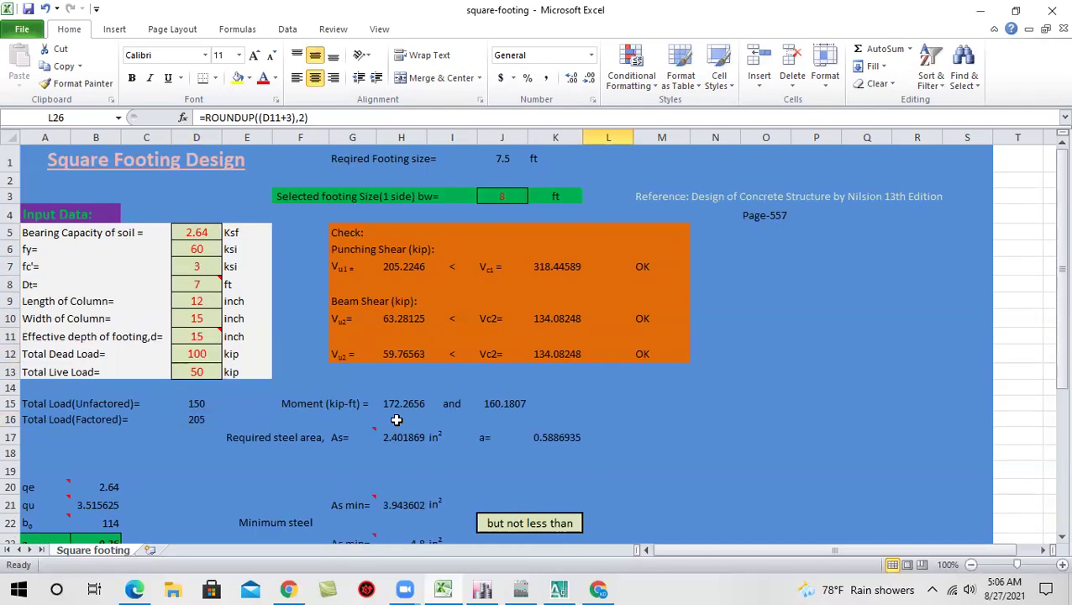
Inspect the pass/fail and capacity formulas of the punching shear and beam shear checks
scroll(265, 391, "down", 1)
scroll(610, 350, "up", 1)
left_click(655, 351)
left_click(644, 269)
left_click(650, 319)
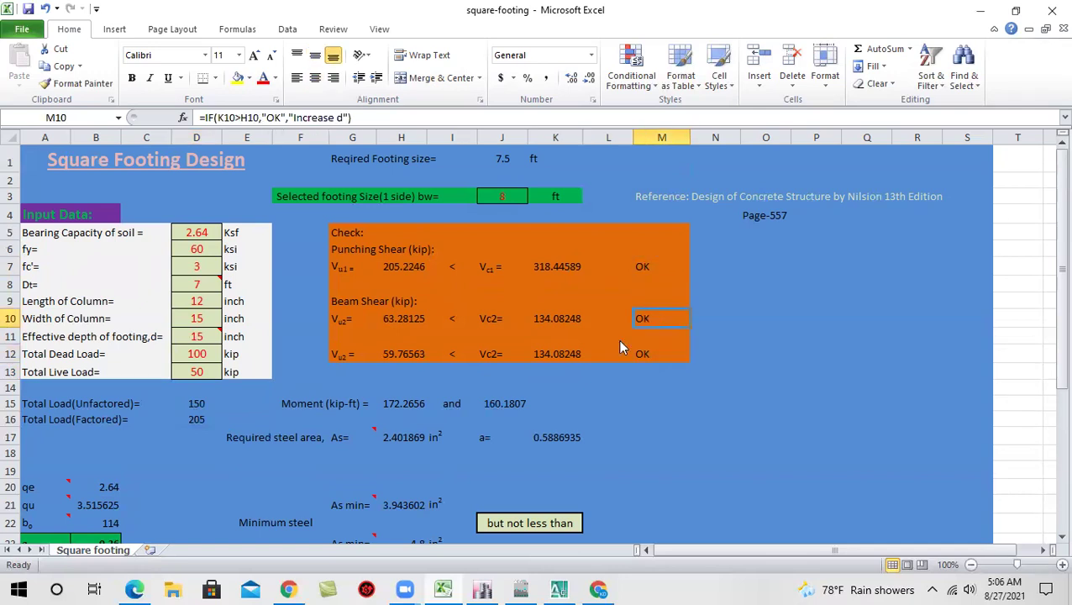
left_click(641, 265)
left_click(643, 319)
left_click(645, 349)
left_click(655, 319)
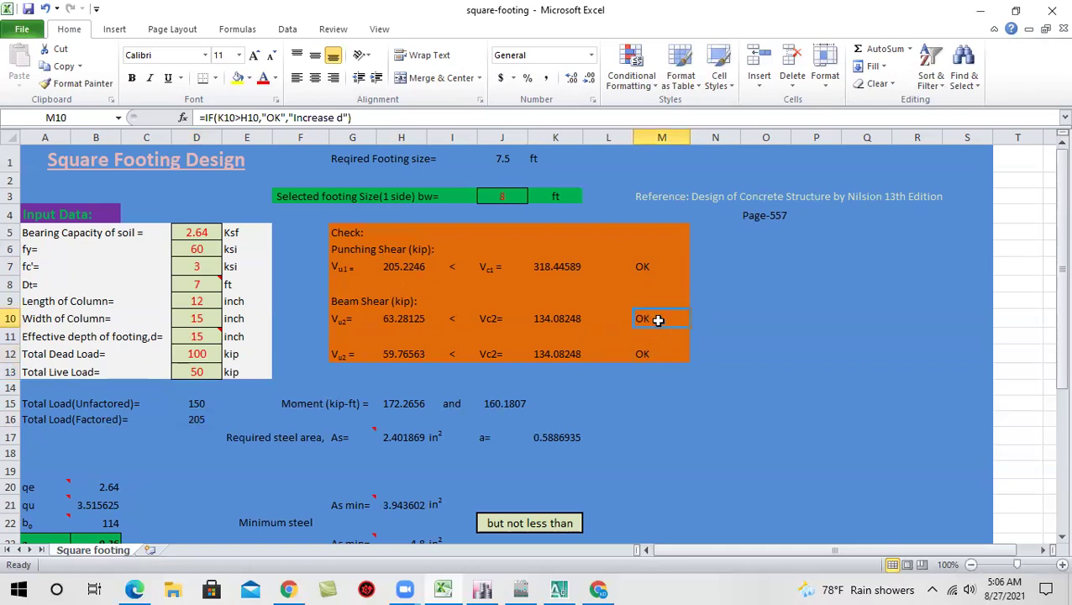
left_click(566, 267)
left_click(566, 319)
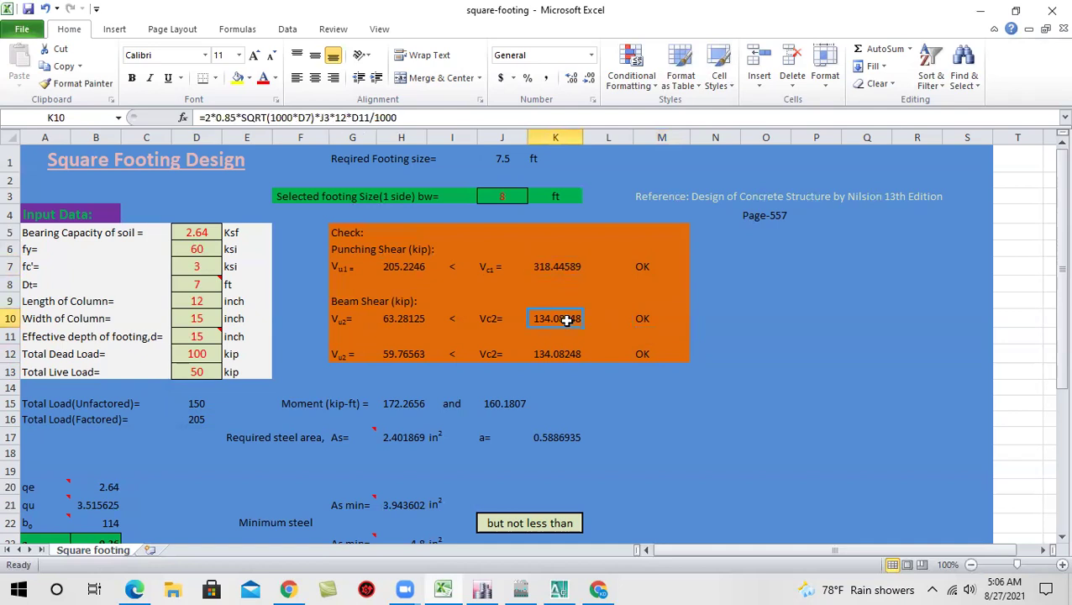
scroll(567, 320, "down", 1)
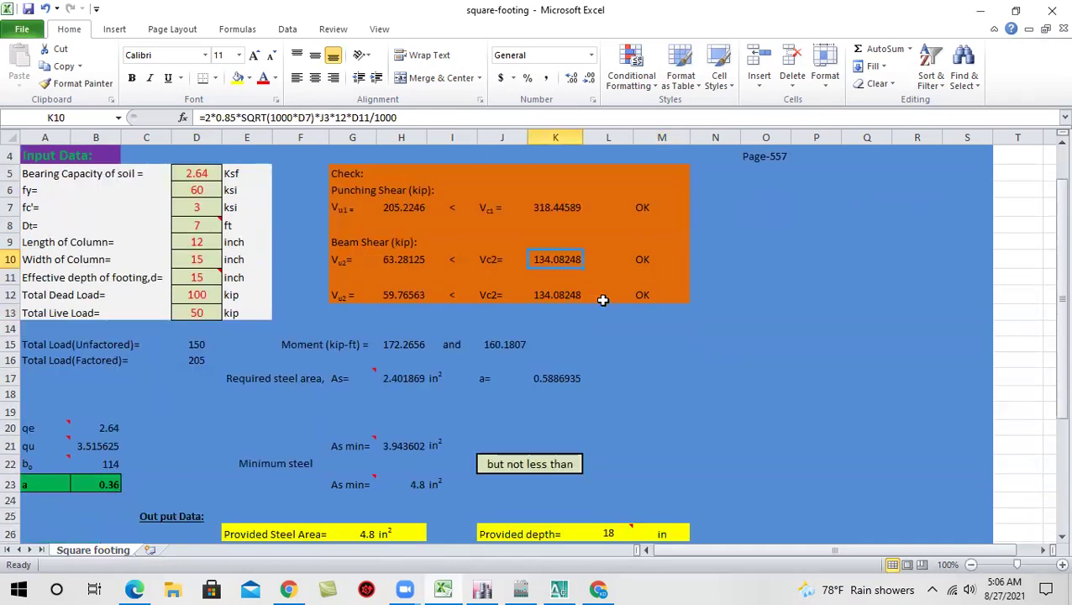
scroll(607, 301, "up", 1)
left_click(652, 264)
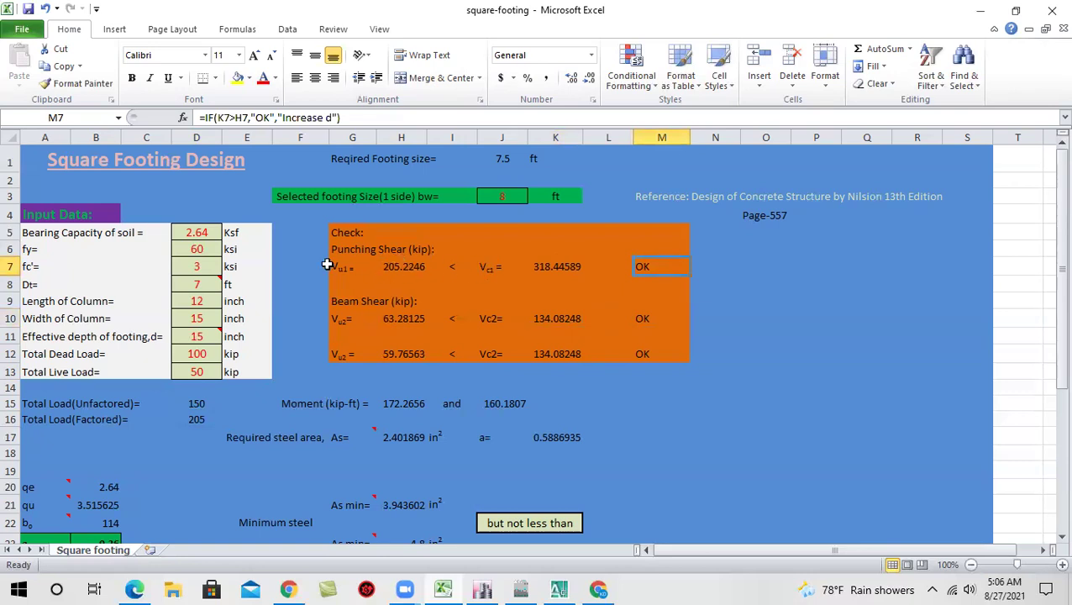
Inspect the formulas for the factored load, the two moments and both minimum steel areas down to the bar table
left_click(192, 419)
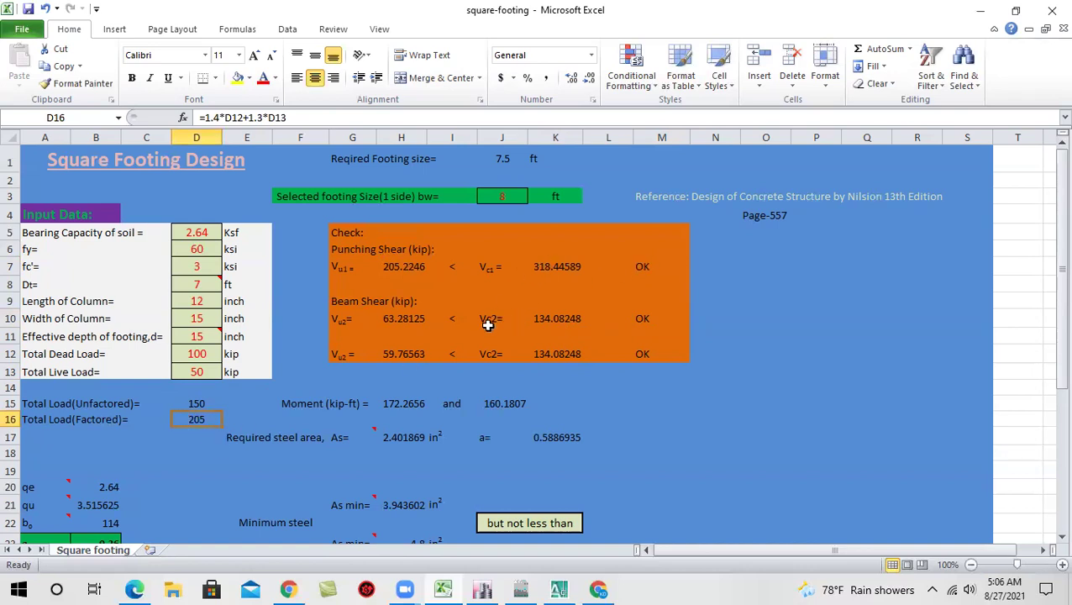
scroll(488, 325, "down", 3)
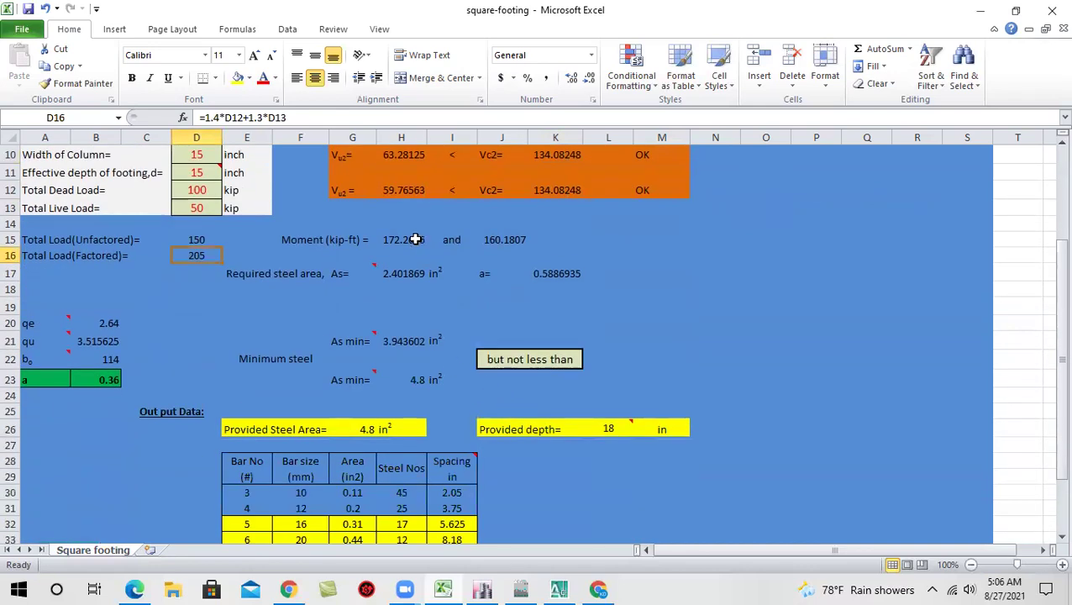
left_click(415, 239)
left_click(483, 239)
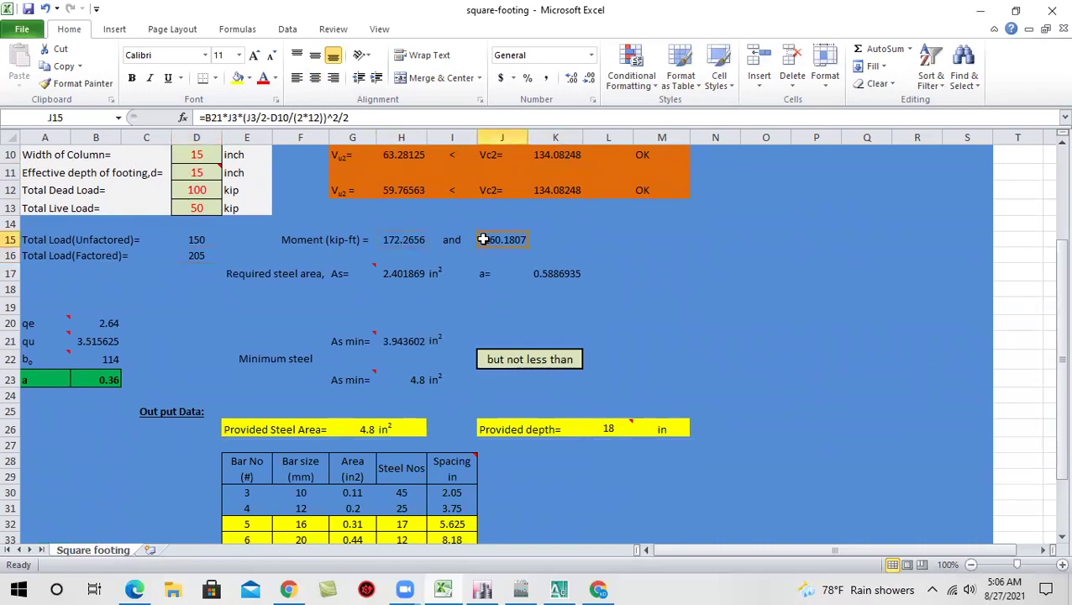
left_click(417, 344)
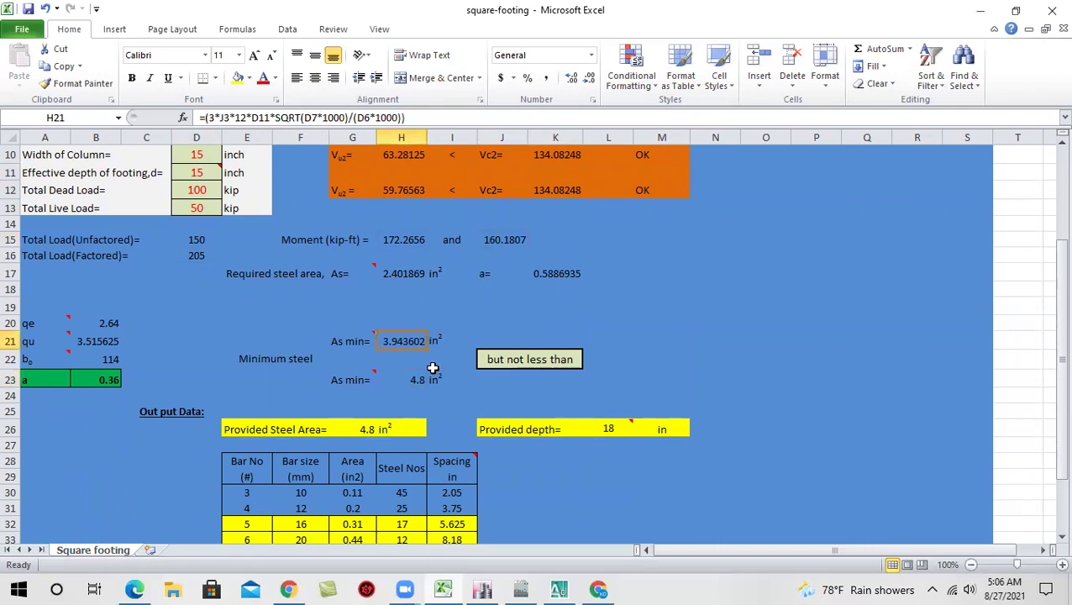
scroll(433, 367, "down", 1)
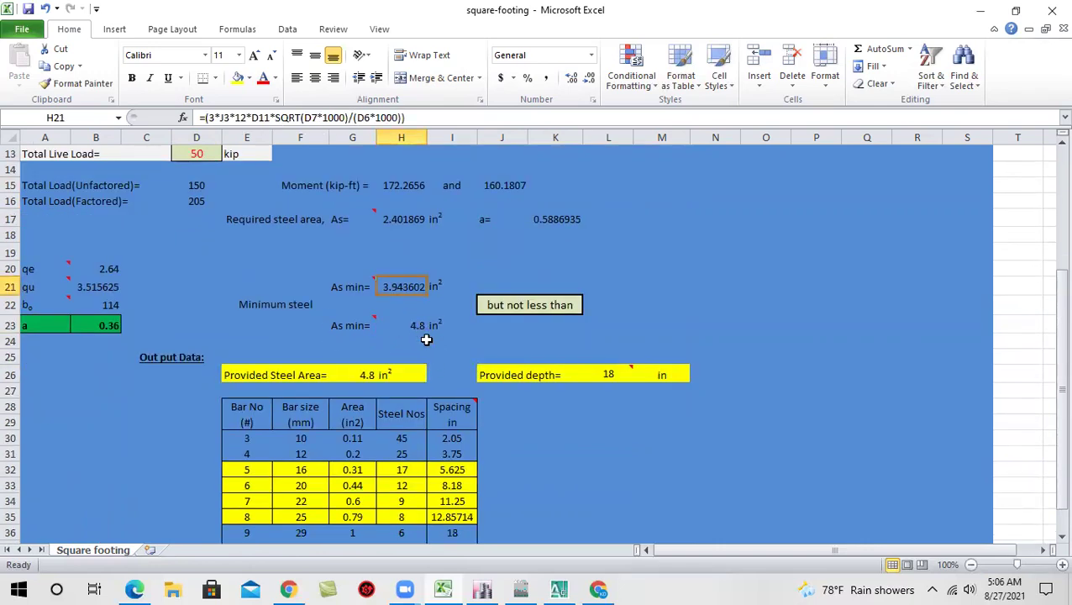
left_click(424, 327)
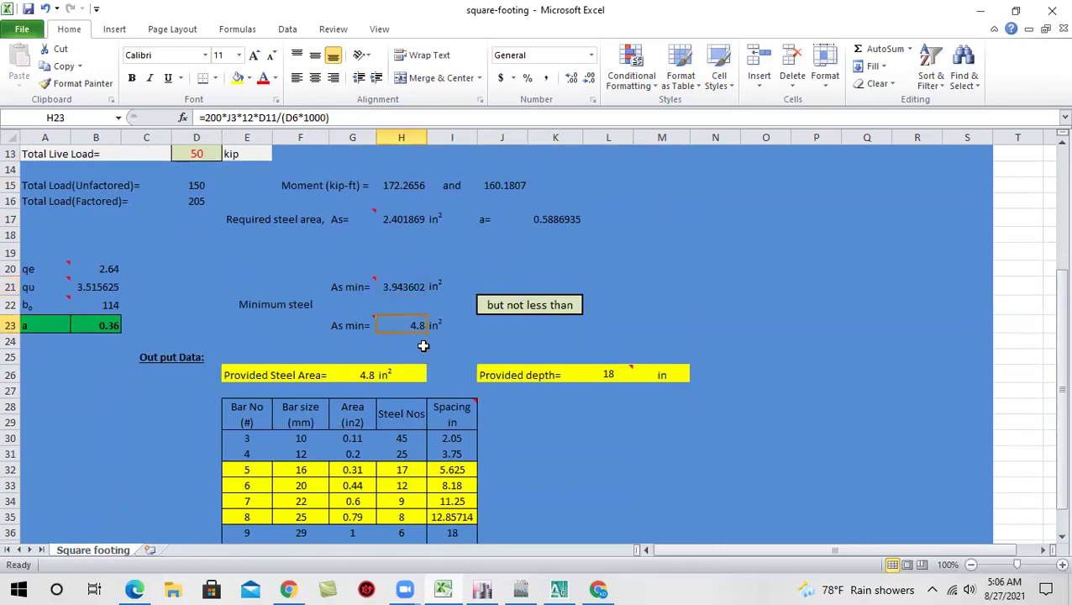
scroll(424, 345, "down", 1)
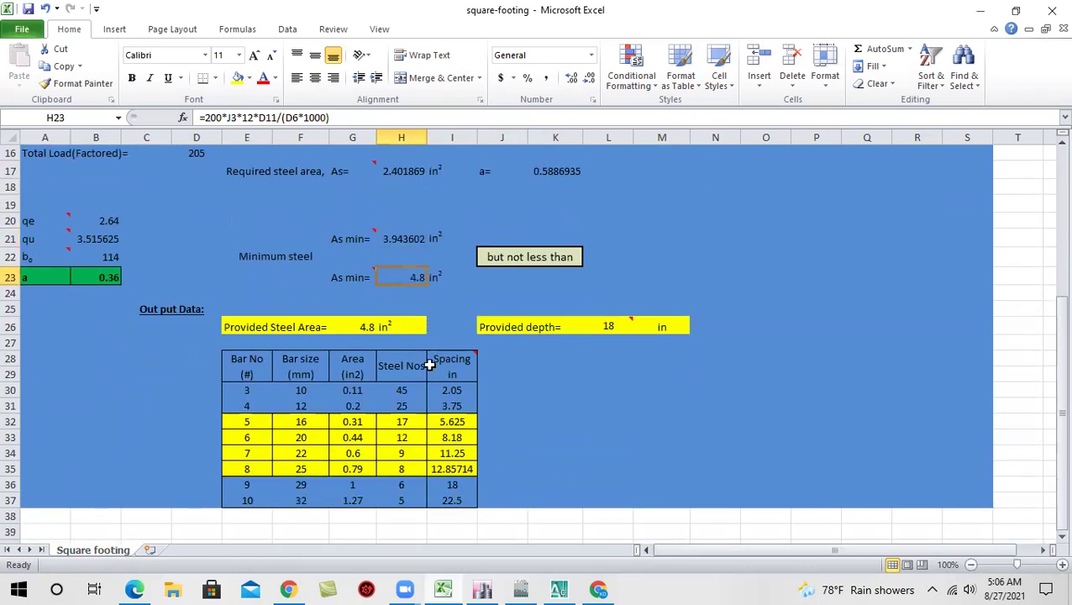
Inspect the steel count and spacing formulas, bar area and bar size in the No. 5 row of the bar table
scroll(457, 390, "down", 1)
scroll(455, 397, "up", 1)
left_click(389, 423)
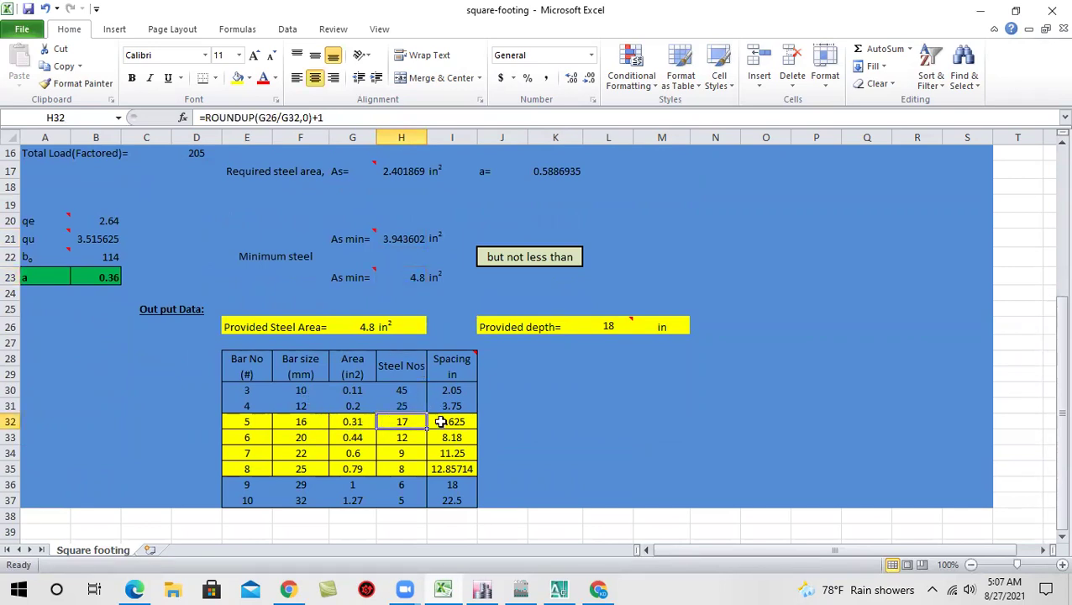
left_click(448, 425)
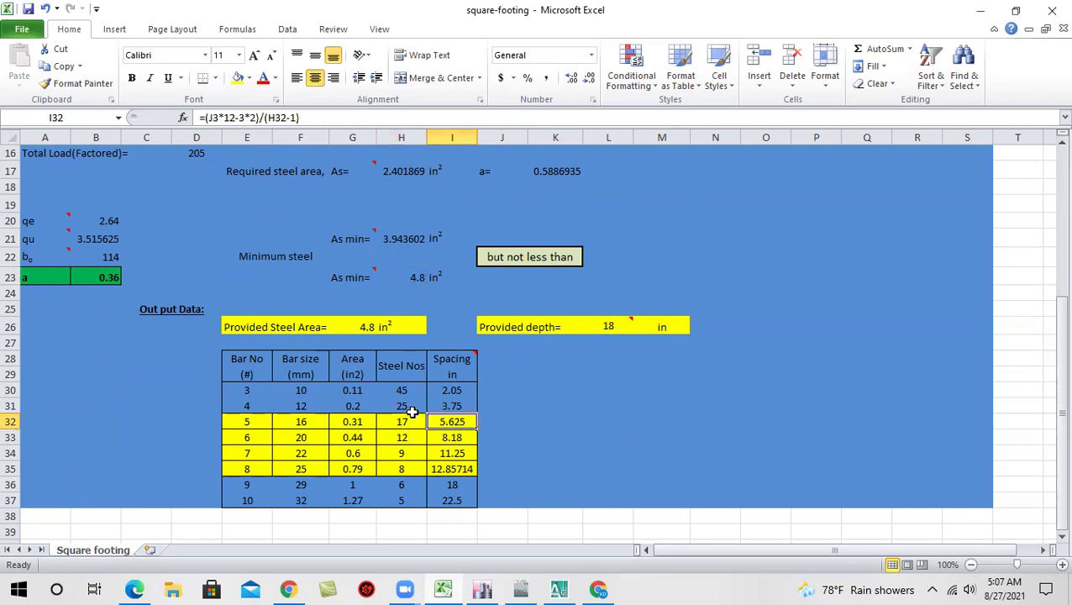
left_click(368, 424)
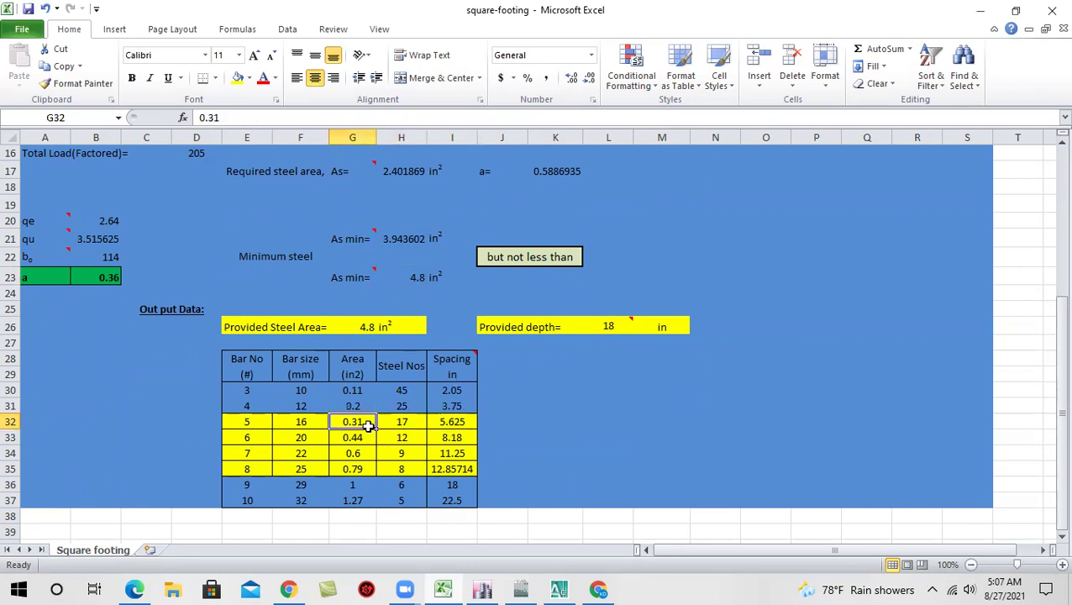
left_click(313, 422)
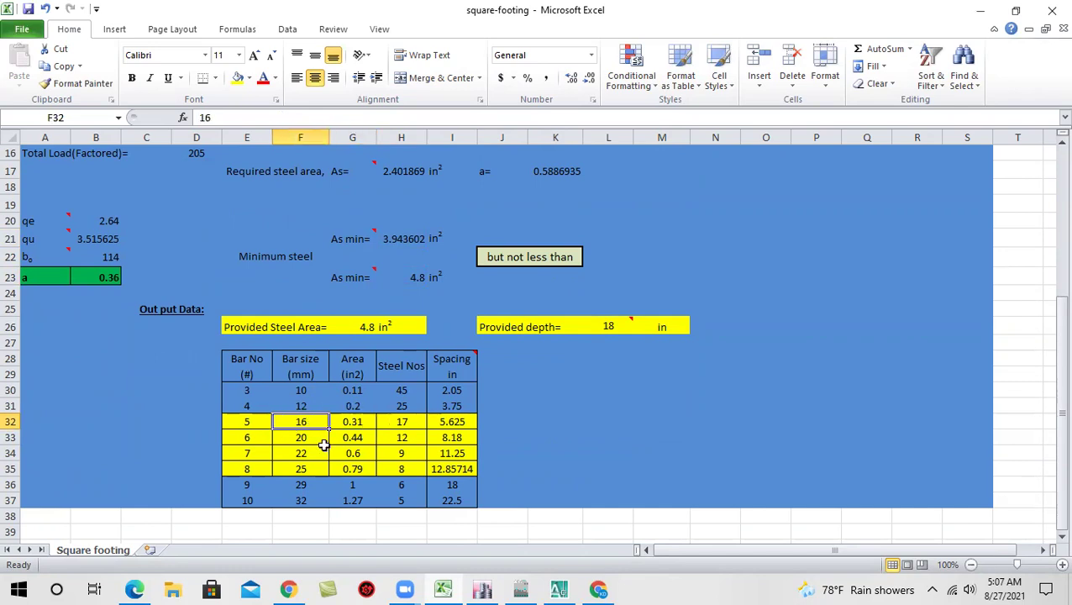
Compare the No. 4 bar's count and spacing formulas with the count formulas of the No. 5 and No. 6 bars
left_click(386, 439)
left_click(408, 405)
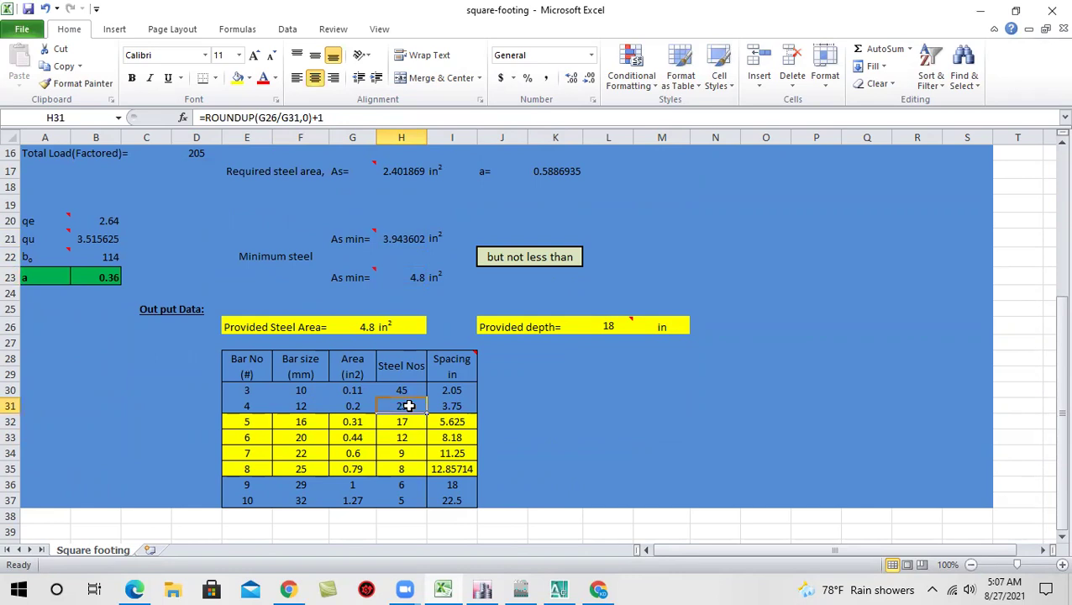
left_click(462, 406)
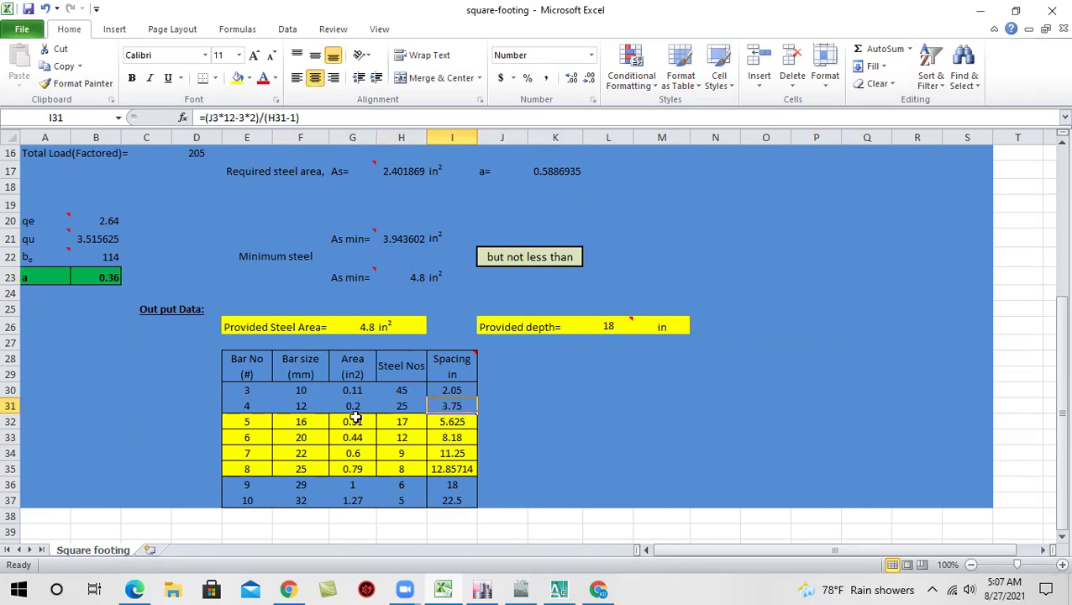
scroll(353, 413, "up", 1)
scroll(346, 407, "up", 2)
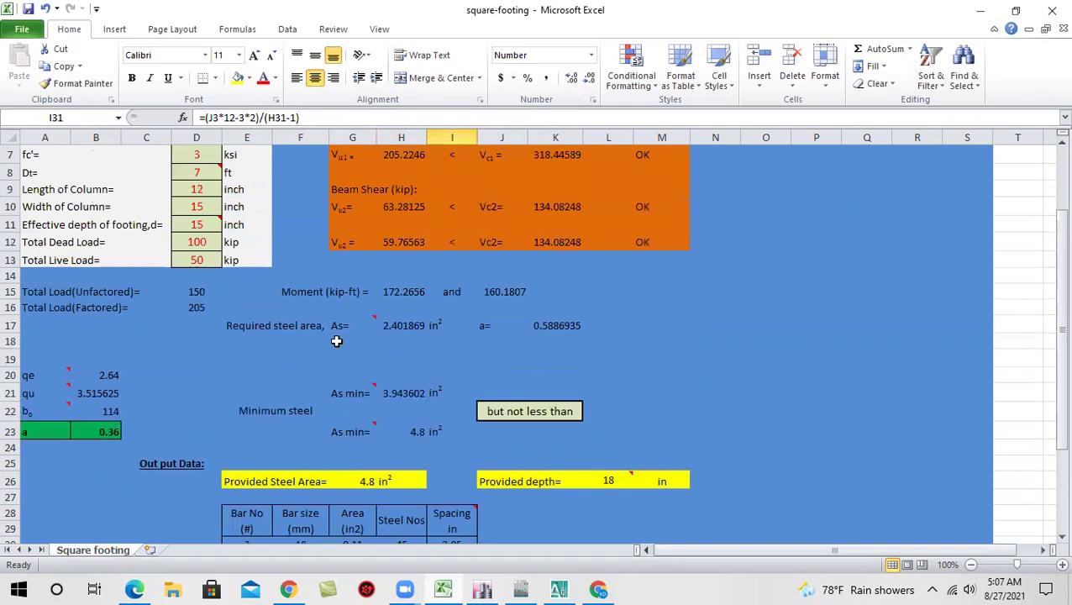
scroll(336, 341, "down", 2)
scroll(371, 407, "down", 1)
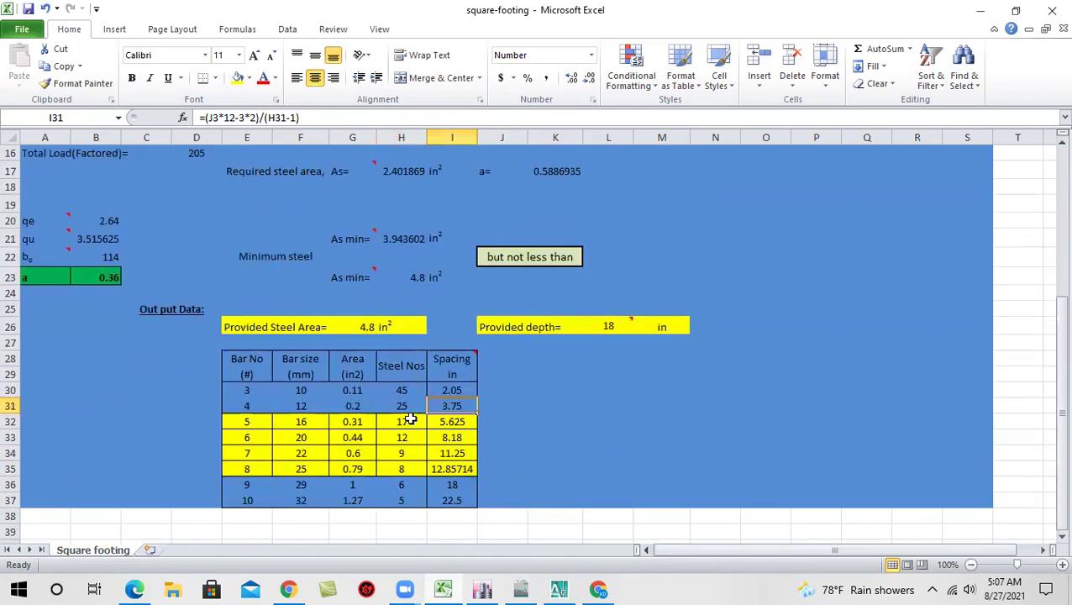
left_click(407, 424)
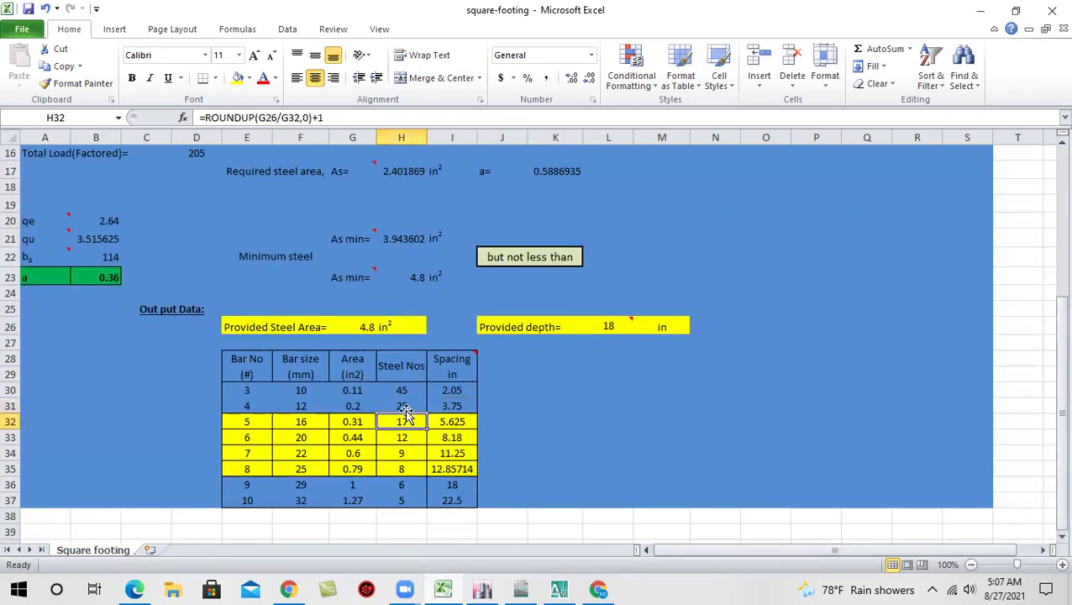
Review the effective depth input, the required footing size and the selected footing size
scroll(405, 411, "up", 3)
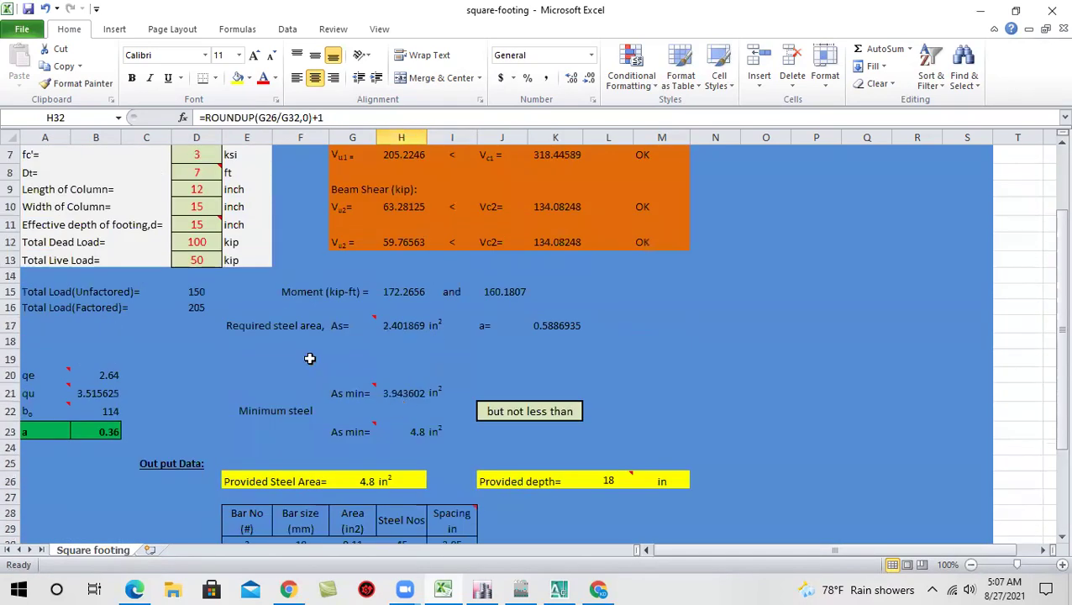
left_click(183, 224)
scroll(201, 292, "up", 2)
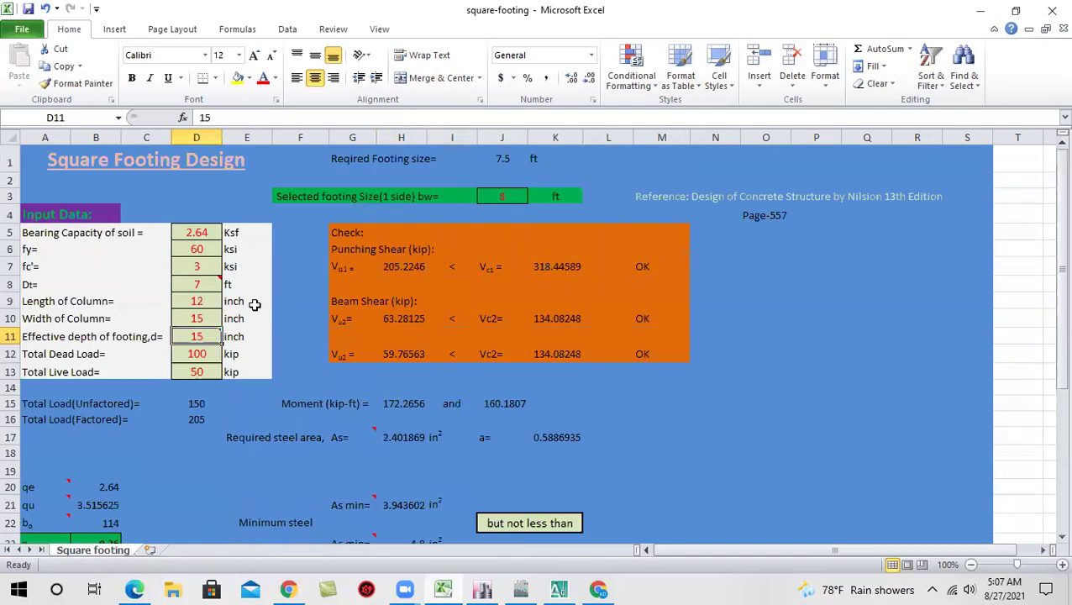
left_click(503, 160)
left_click(492, 196)
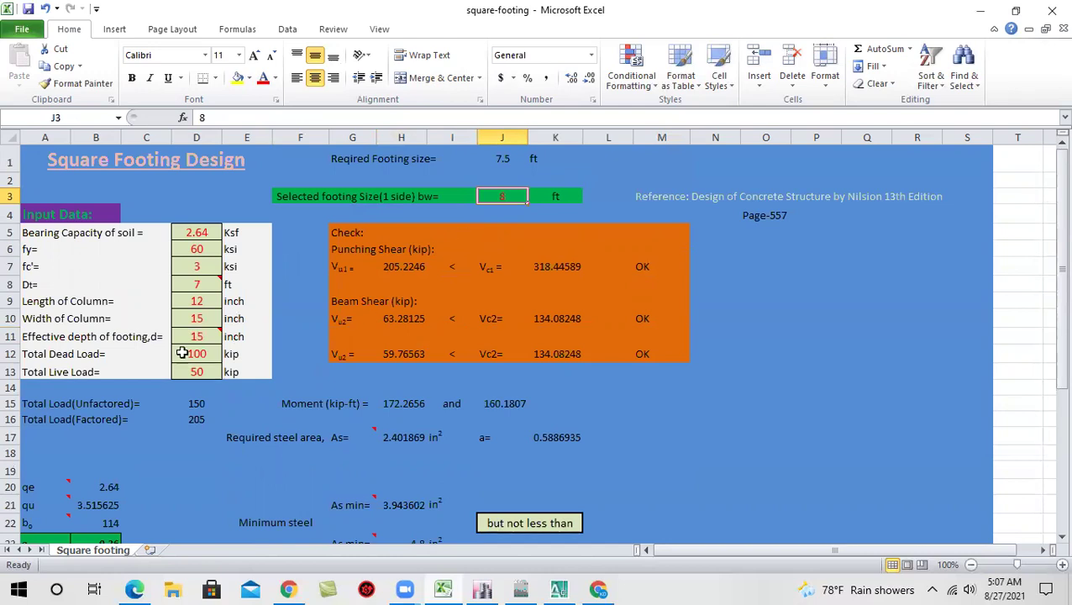
Look over the shear checks, steel areas and output data, and switch to the DL+LL base reactions plan in ETABS
scroll(290, 380, "down", 1)
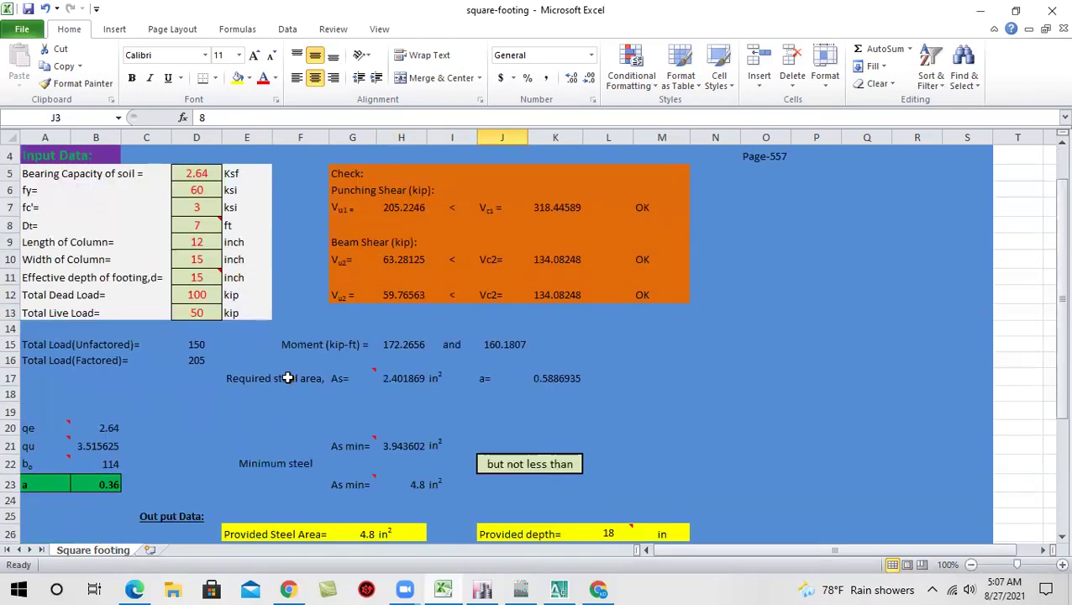
scroll(338, 370, "up", 1)
scroll(348, 352, "down", 8)
scroll(616, 160, "up", 4)
left_click(979, 10)
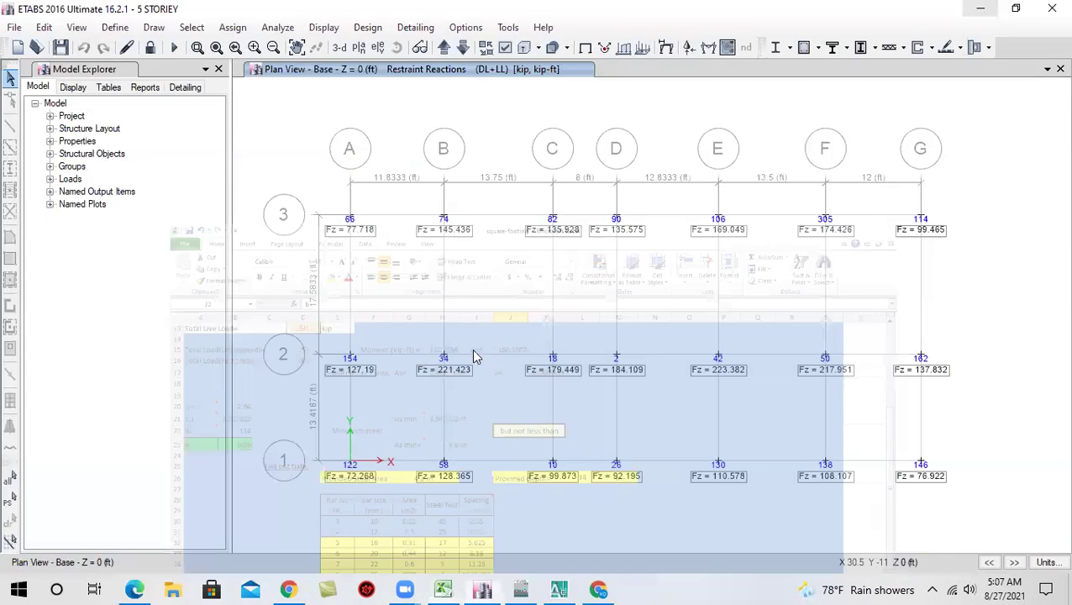
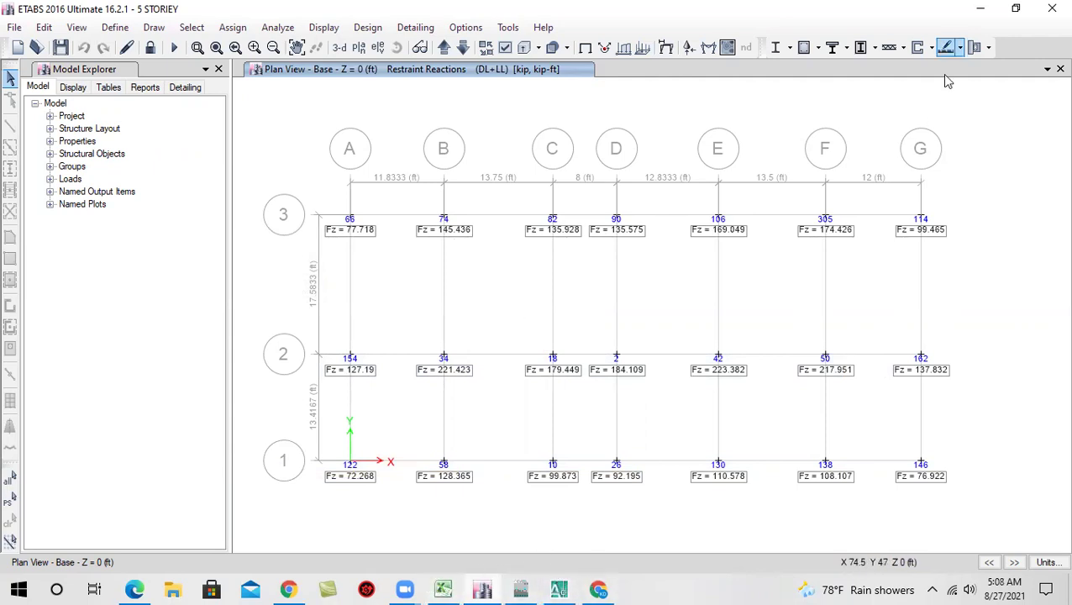
Read the soil report's shallow and deep foundation recommendations and notes in Edge, and return to the base reactions plan in ETABS
left_click(986, 16)
scroll(257, 233, "down", 7)
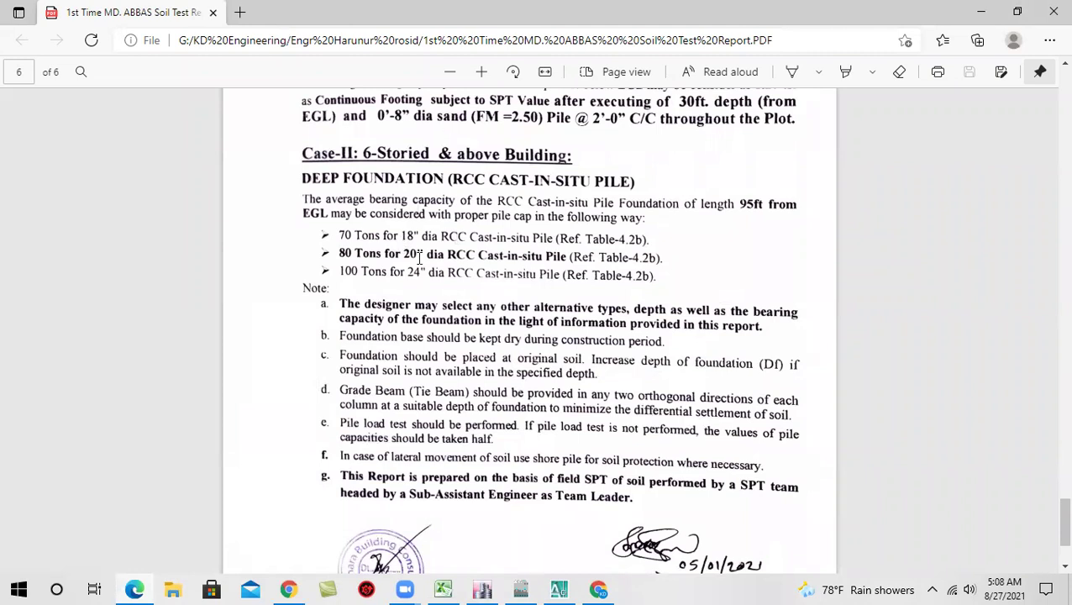
scroll(419, 258, "up", 1)
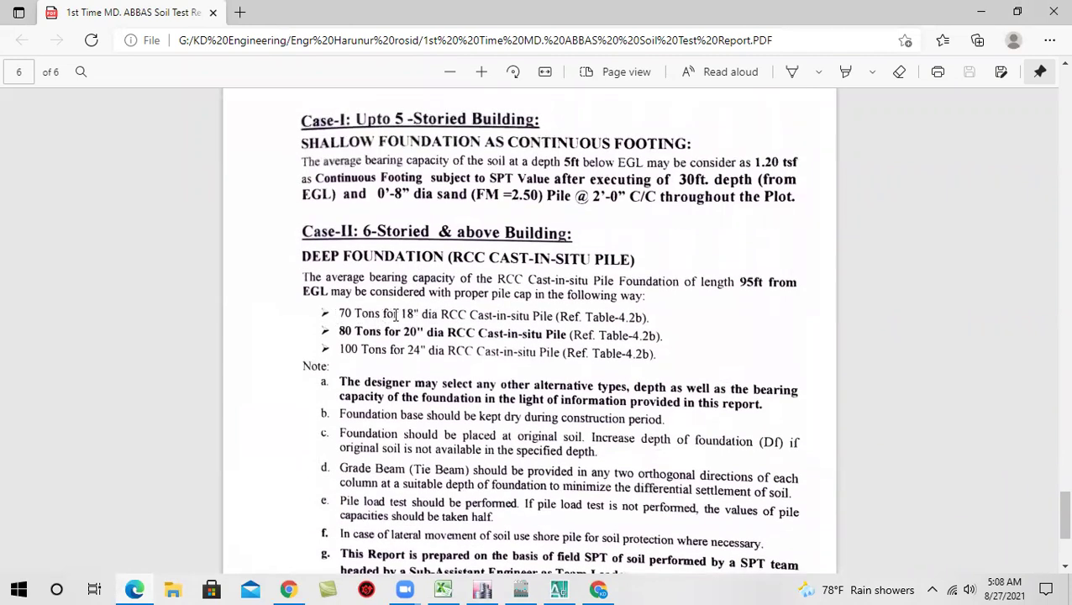
scroll(373, 319, "down", 1)
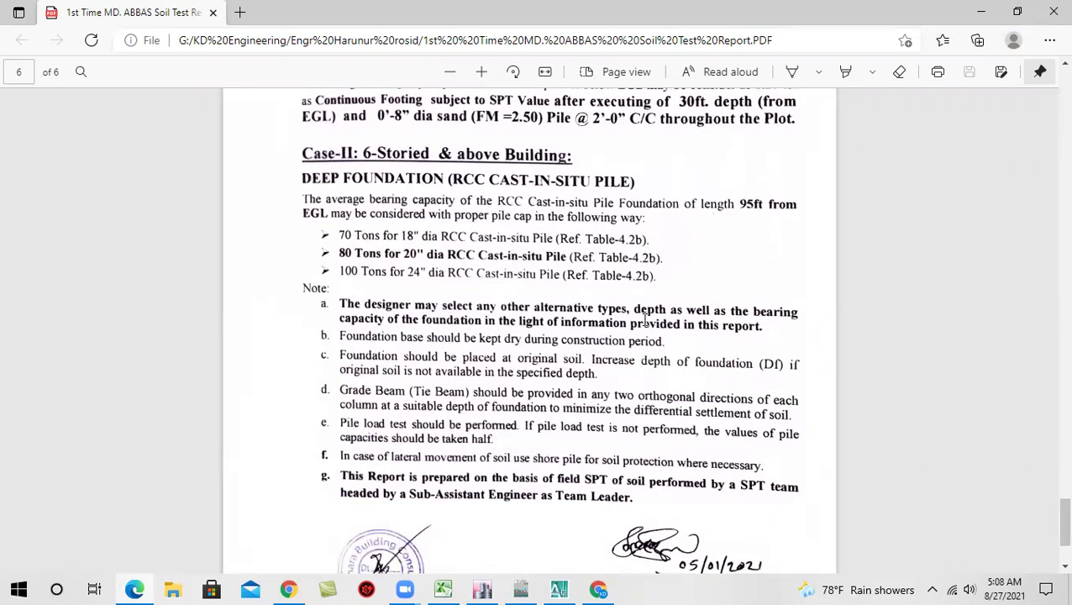
scroll(394, 295, "up", 3)
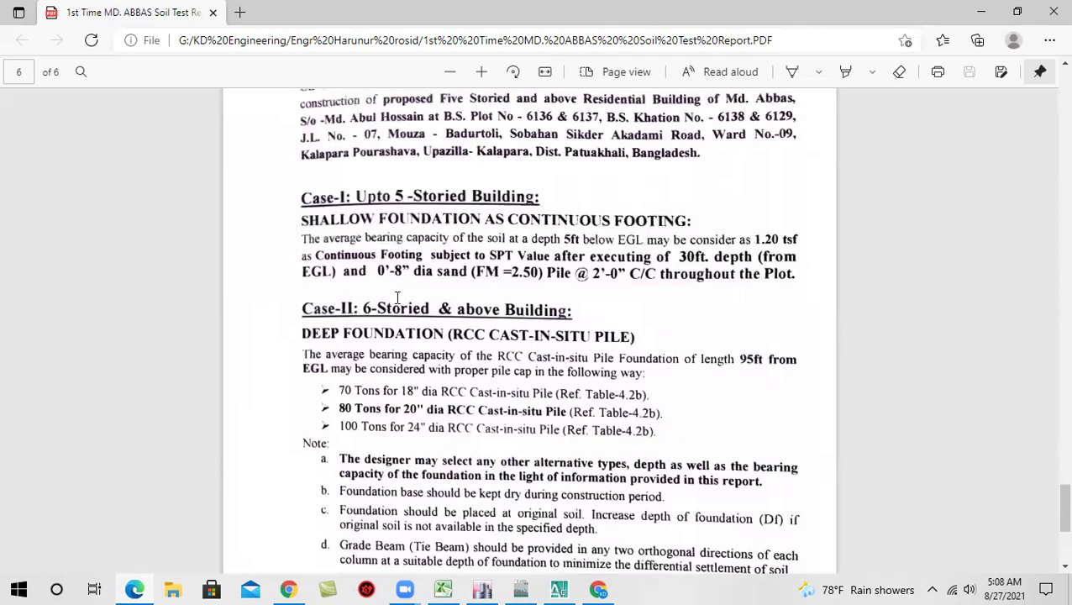
scroll(754, 356, "down", 1)
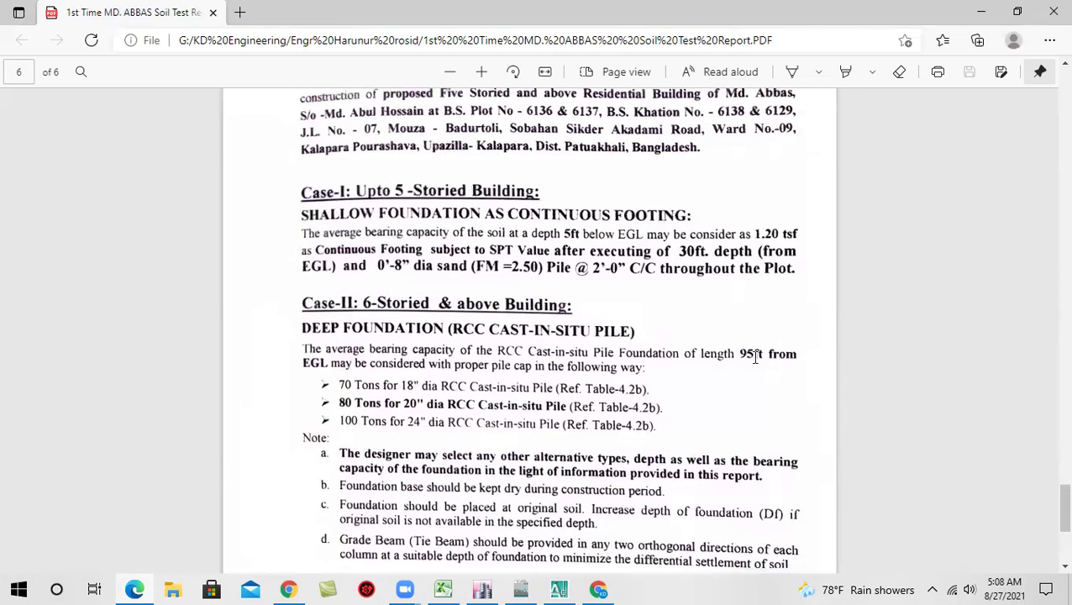
scroll(754, 356, "down", 1)
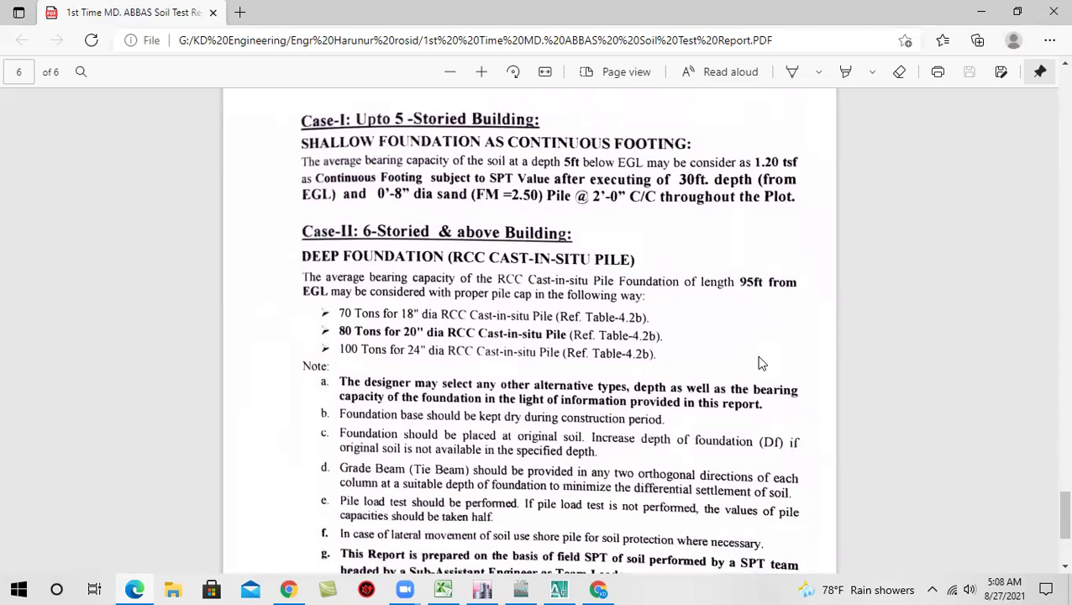
left_click(981, 17)
left_click(483, 588)
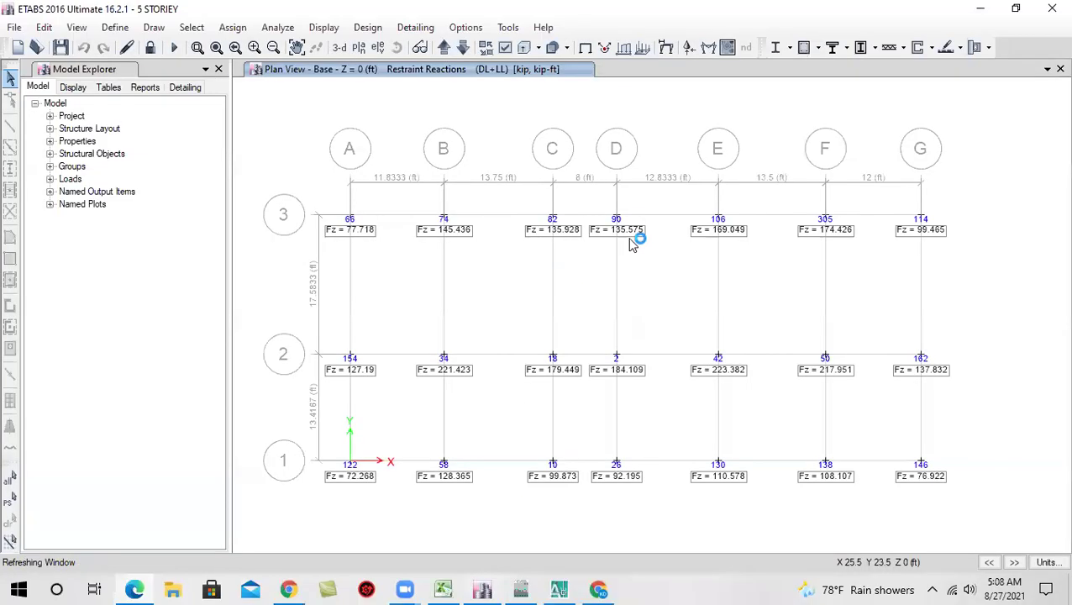